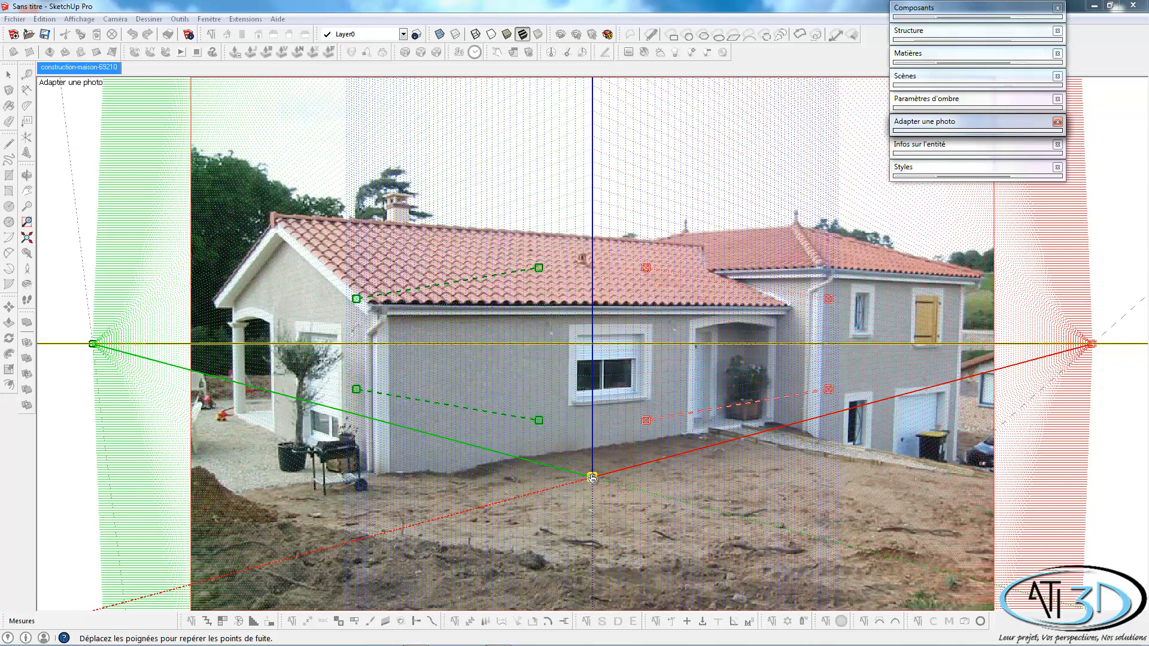
Place the photo-match axes origin at the base of the house's near front corner and refine its position.
drag(593, 478, 380, 477)
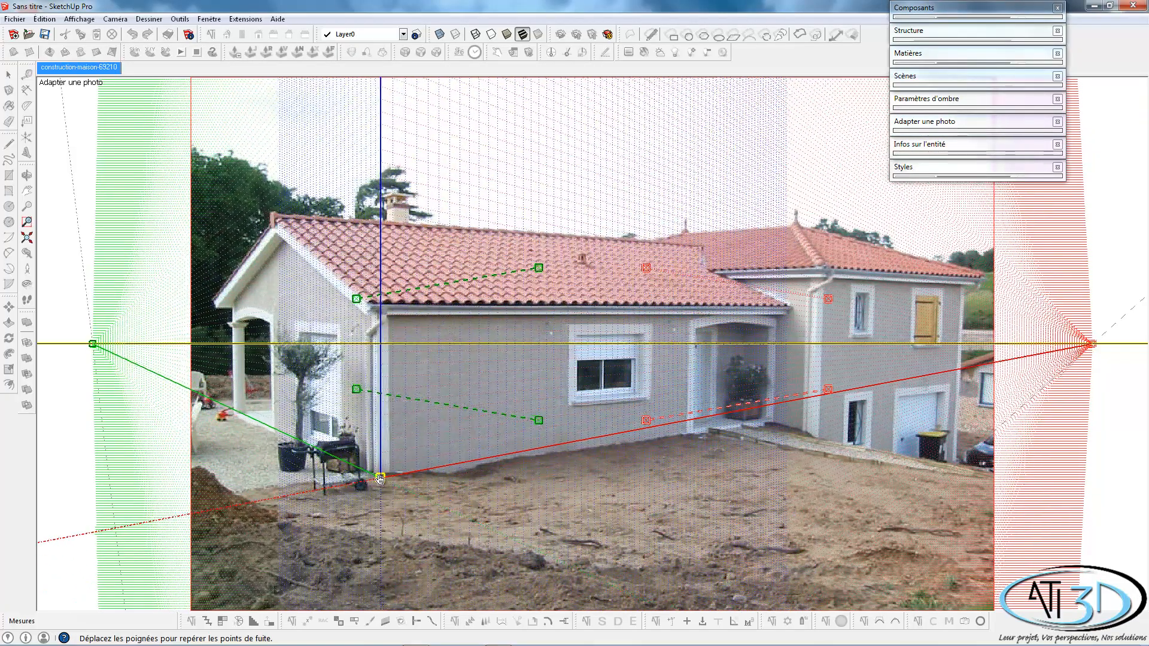
scroll(379, 479, up, 3)
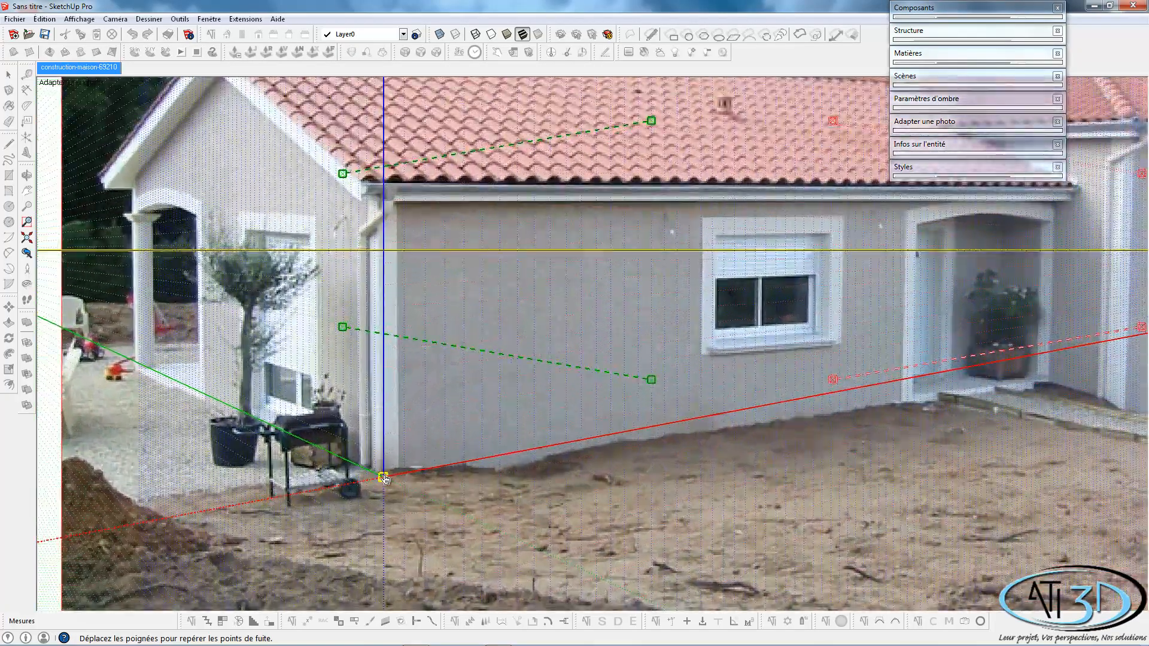
mouse_move(385, 478)
mouse_down()
mouse_move(384, 501)
mouse_move(381, 479)
mouse_up()
scroll(382, 481, up, 1)
scroll(383, 482, down, 3)
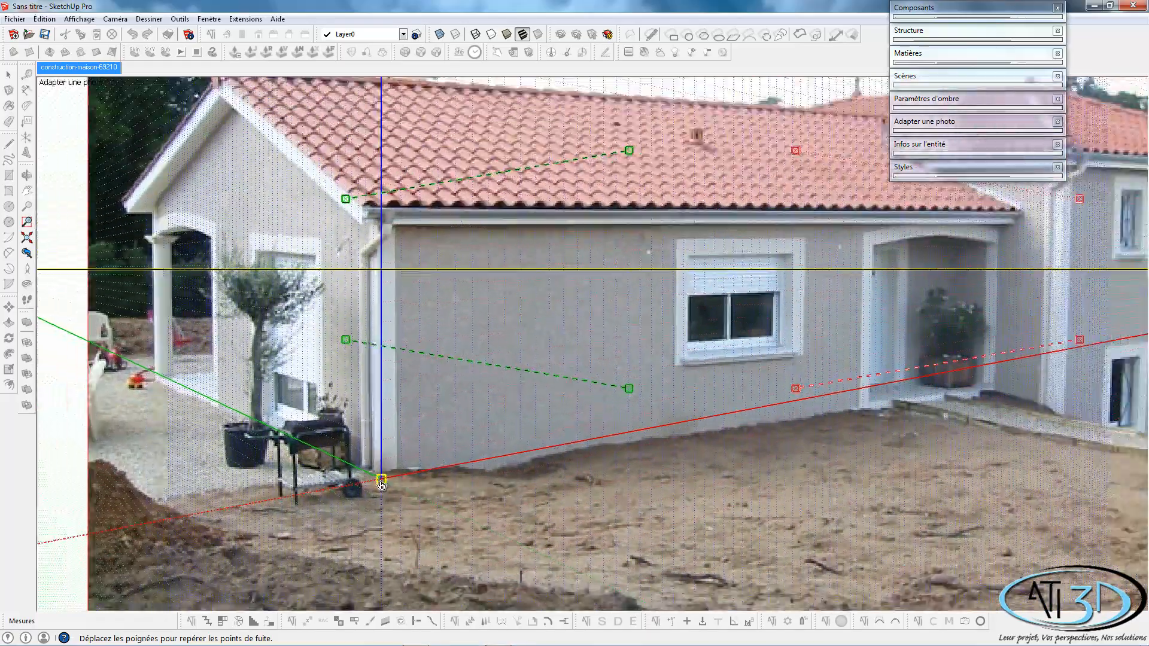
scroll(389, 532, up, 1)
scroll(388, 534, up, 2)
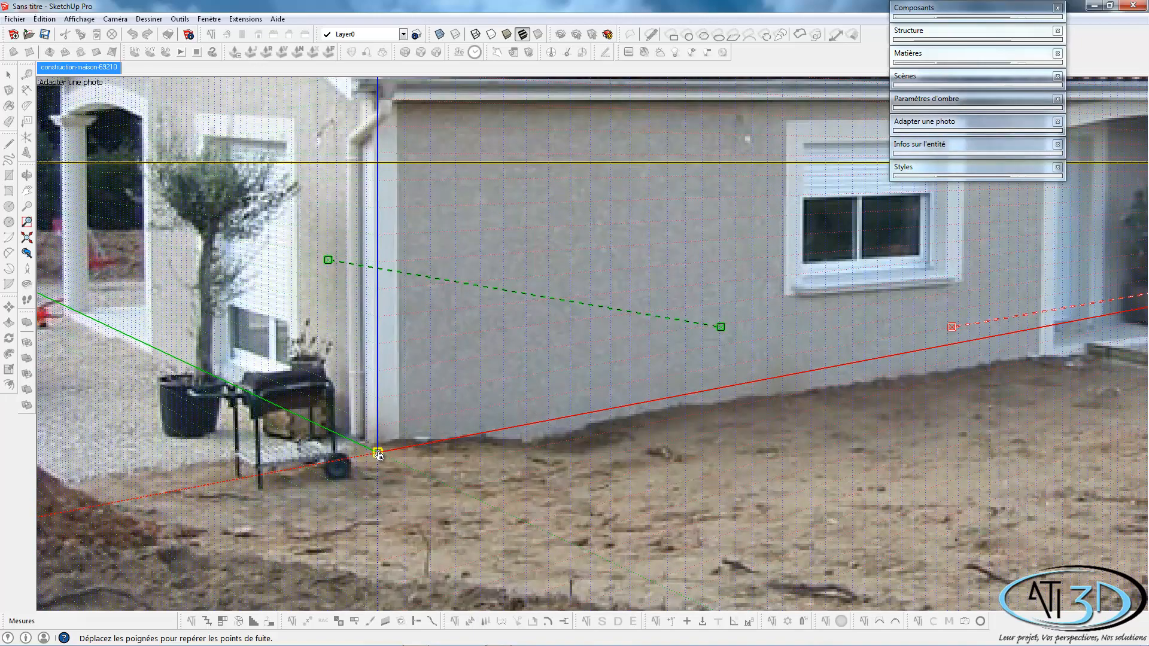
scroll(380, 458, down, 3)
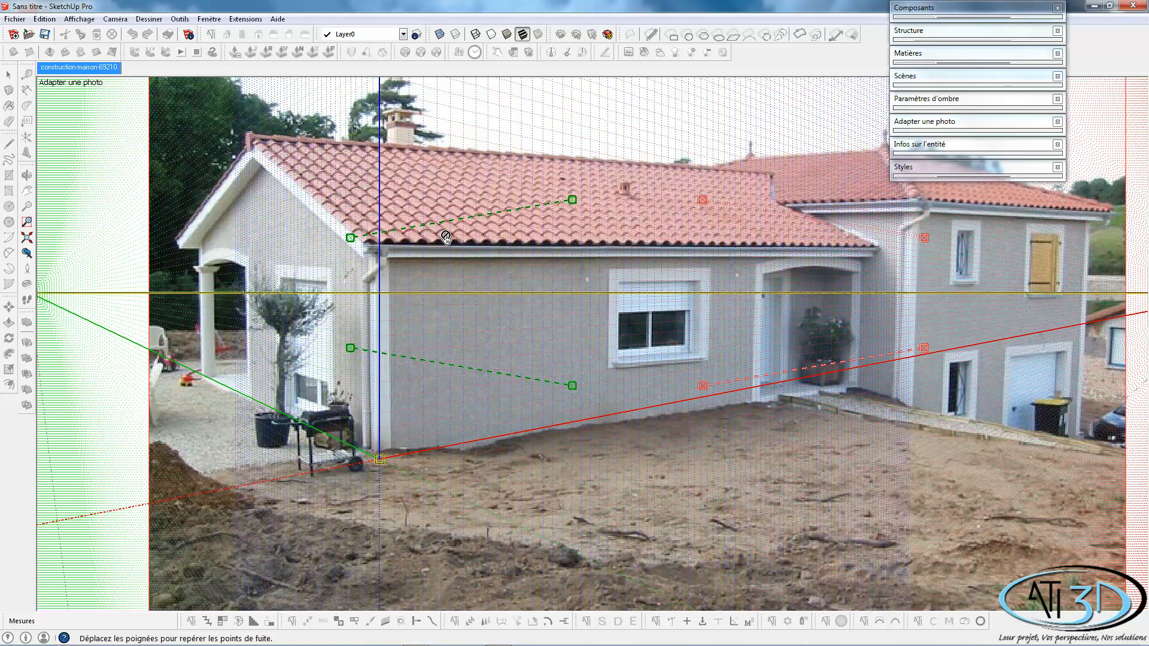
Shift both green vanishing bars to the gable side and align the lower one with the gable wall's ground line.
drag(447, 226, 297, 246)
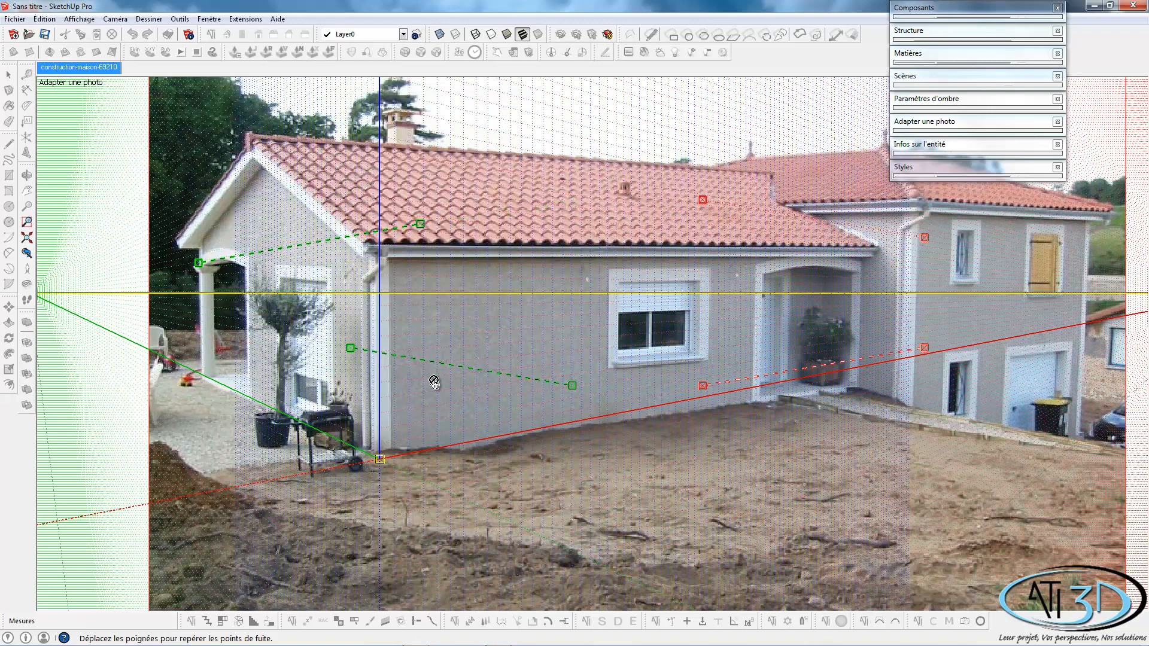
drag(420, 367, 278, 371)
drag(353, 399, 325, 449)
drag(375, 477, 450, 484)
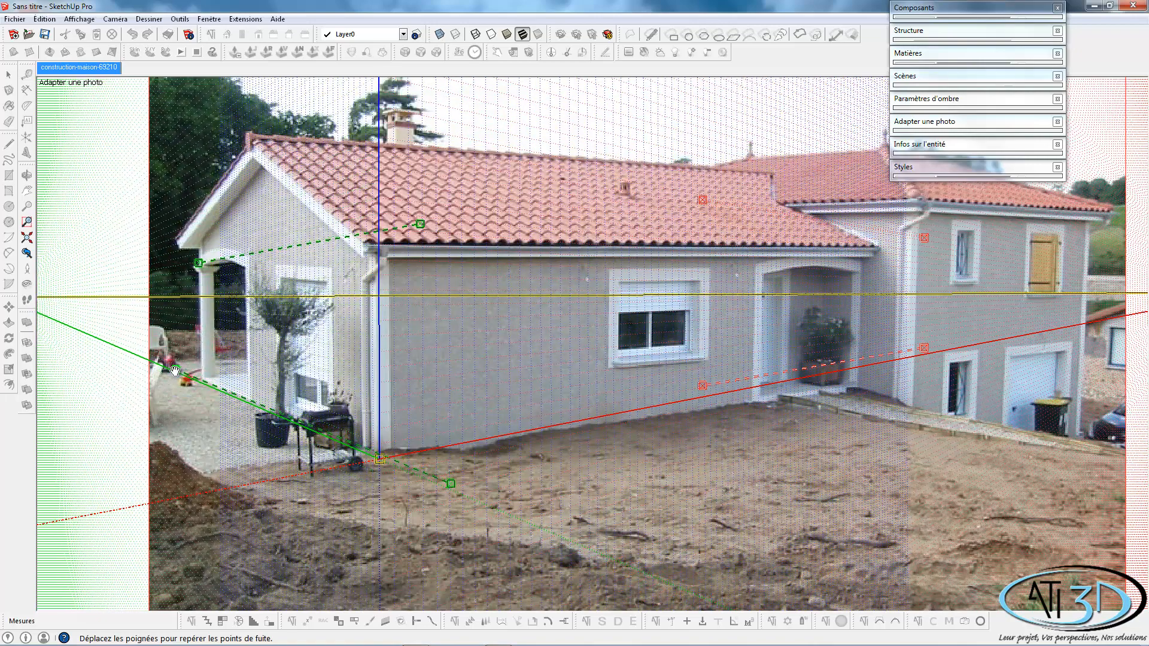
drag(175, 370, 173, 372)
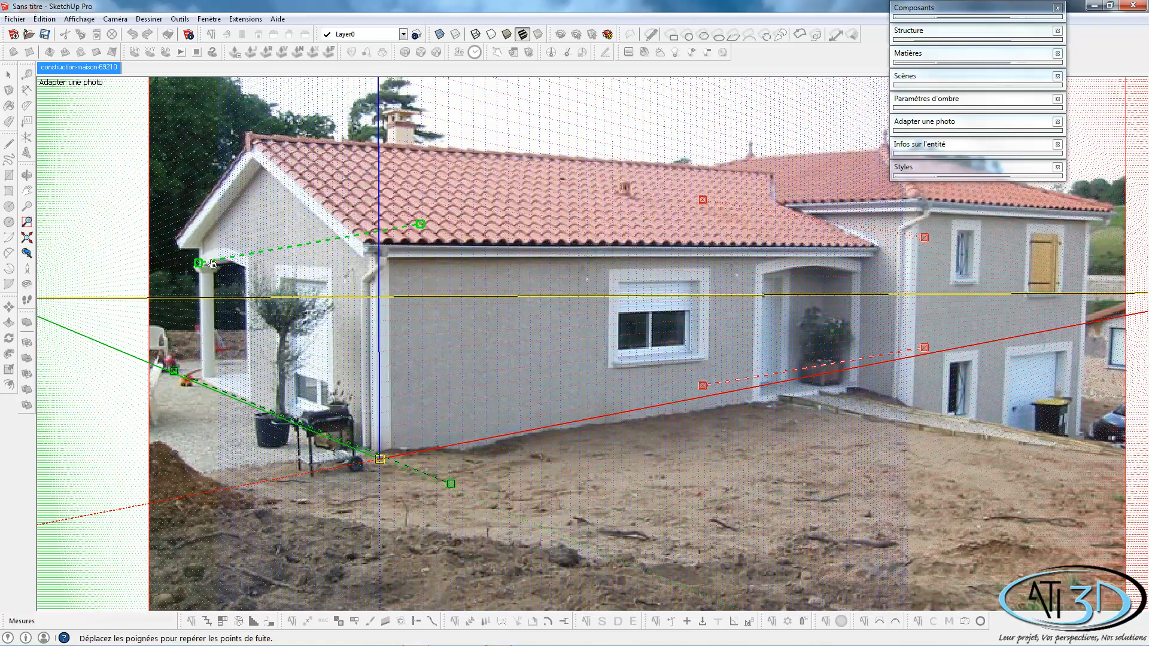
Align the upper green vanishing bar with the horizontal line joining the two eaves ends of the gable.
drag(197, 264, 197, 248)
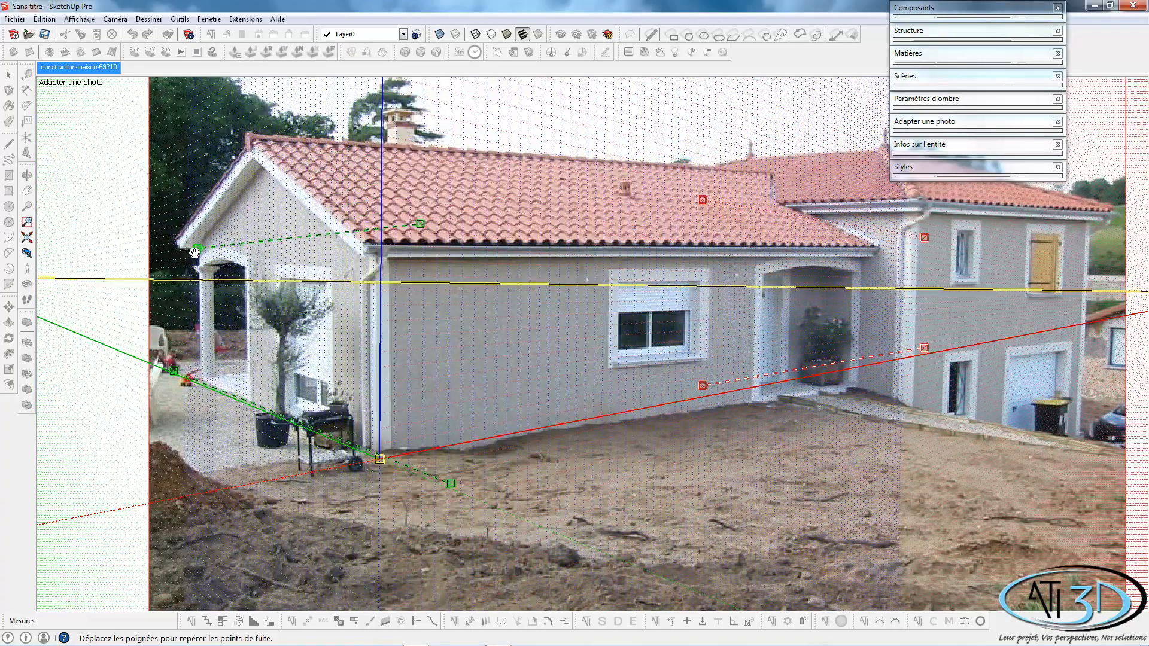
drag(419, 226, 382, 255)
scroll(375, 269, up, 4)
scroll(374, 275, down, 1)
scroll(374, 275, down, 3)
scroll(146, 256, up, 1)
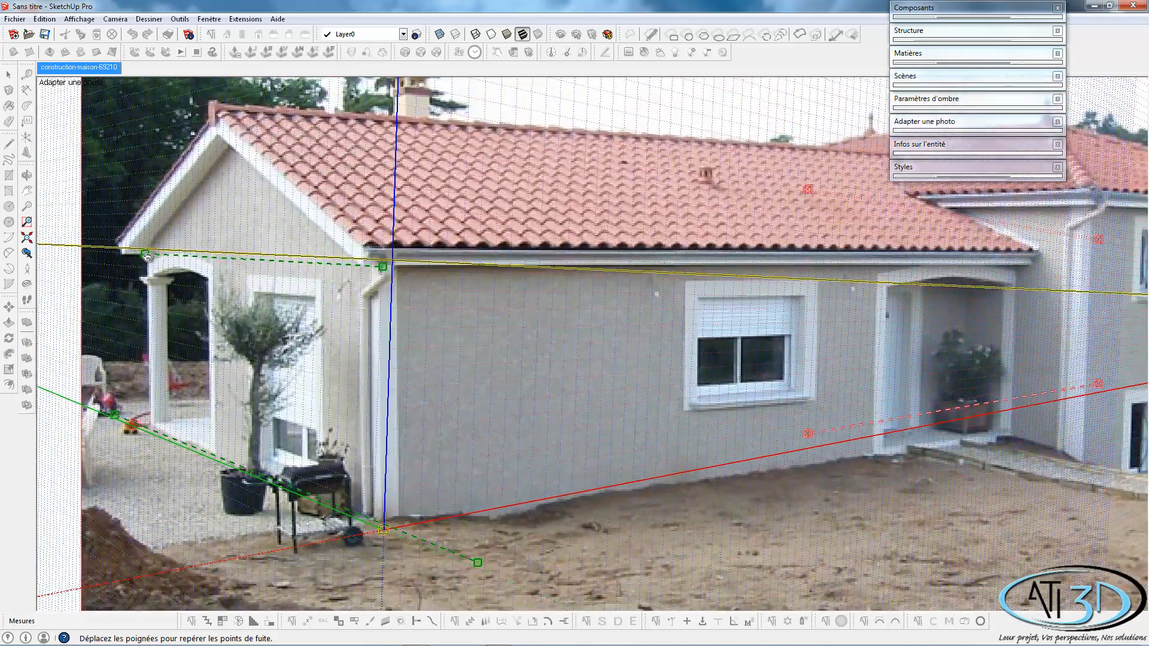
drag(145, 258, 125, 259)
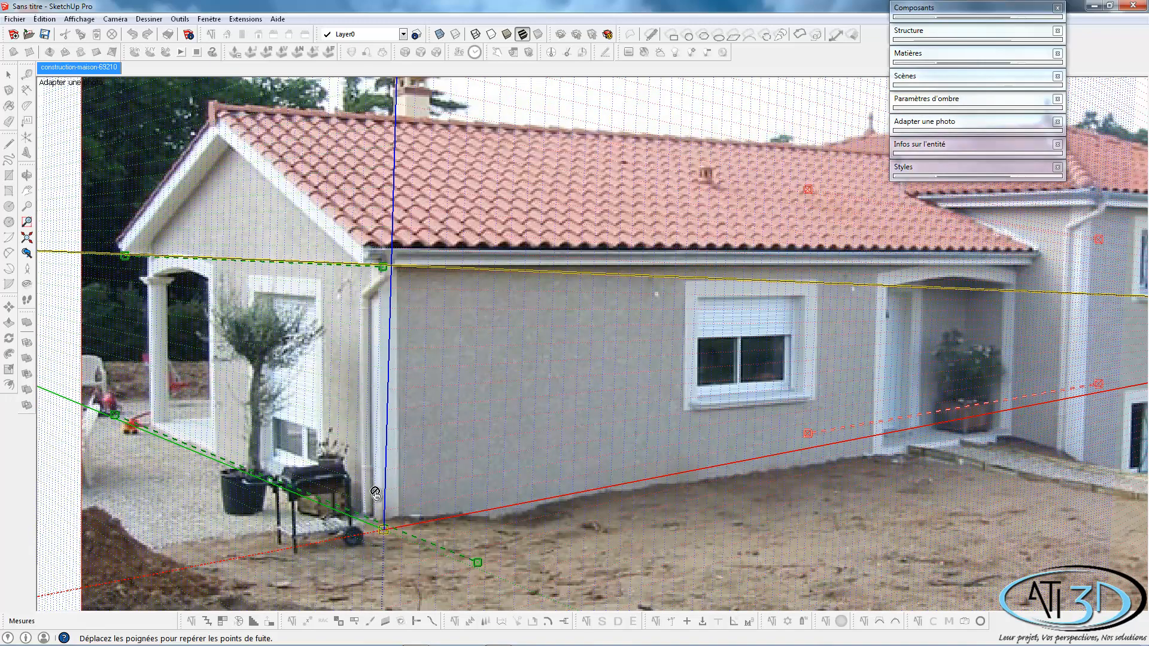
scroll(716, 300, down, 1)
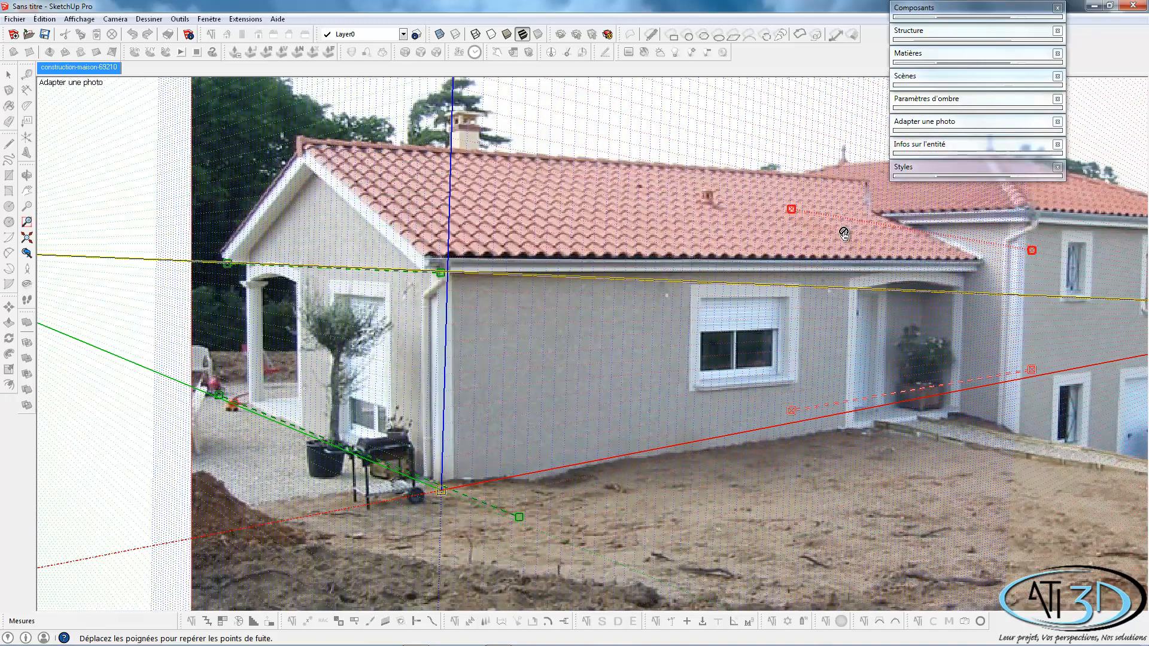
Align the red vanishing bars with the roof ridge and the front window's head line, and finish the photo matching.
drag(808, 215, 737, 174)
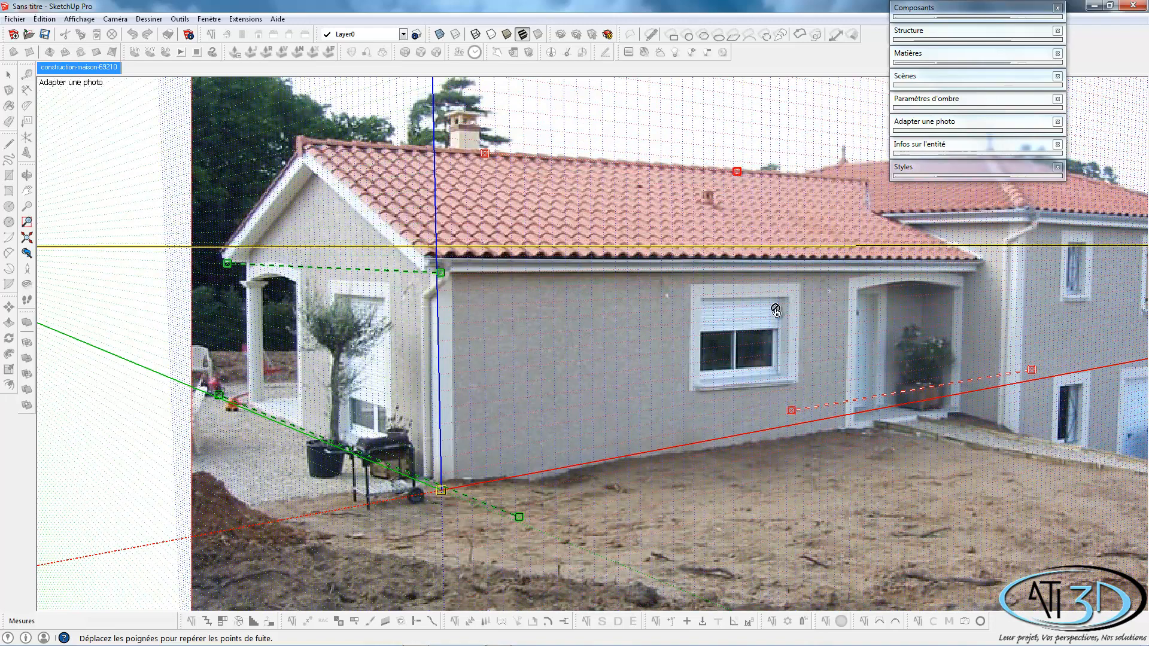
drag(839, 401, 701, 301)
drag(891, 294, 889, 295)
drag(646, 304, 645, 300)
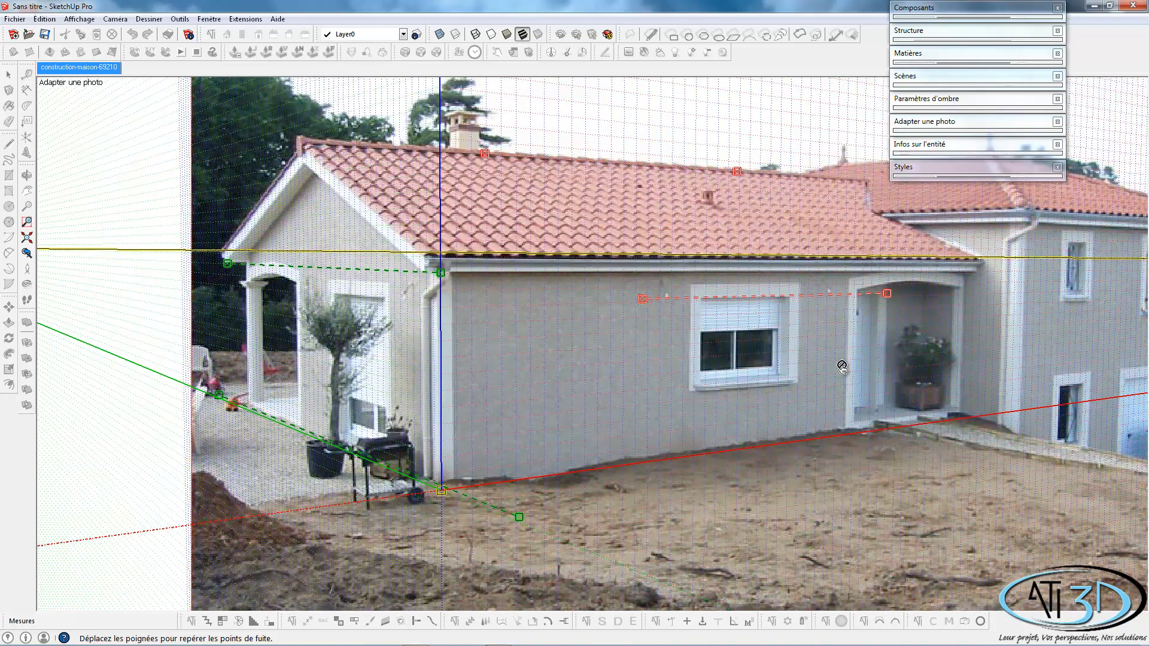
drag(888, 298, 877, 295)
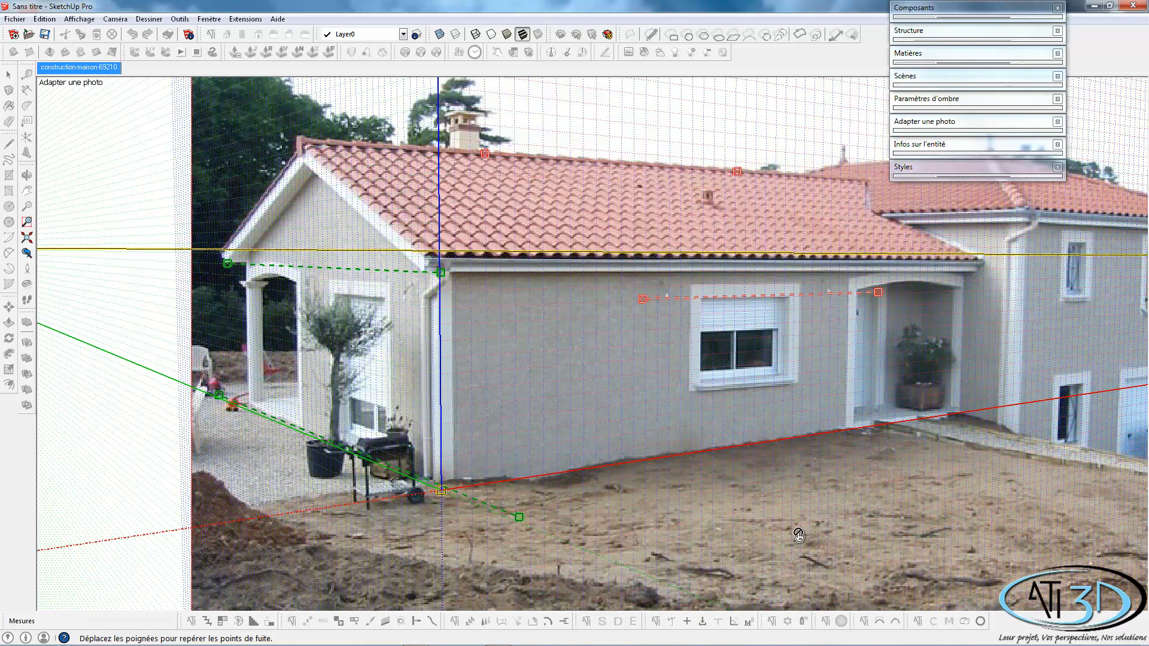
right_click(701, 516)
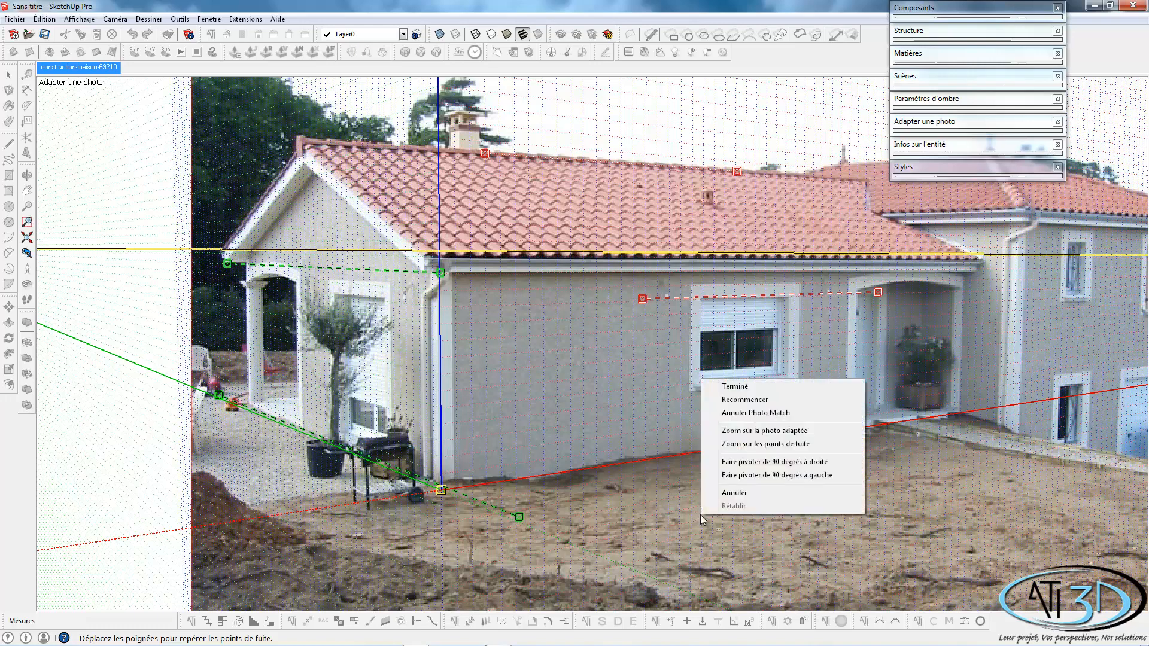
click(733, 387)
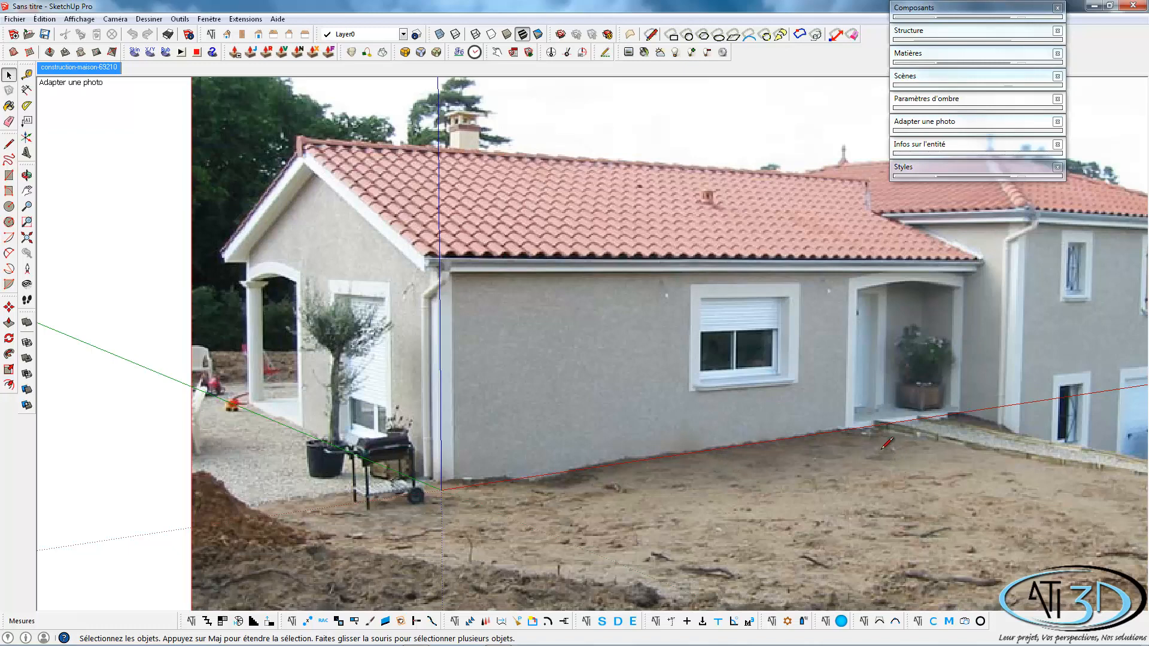
Draw a vertical line about 20.1 m long up the house corner from the axes origin to the eaves.
key(l)
click(442, 489)
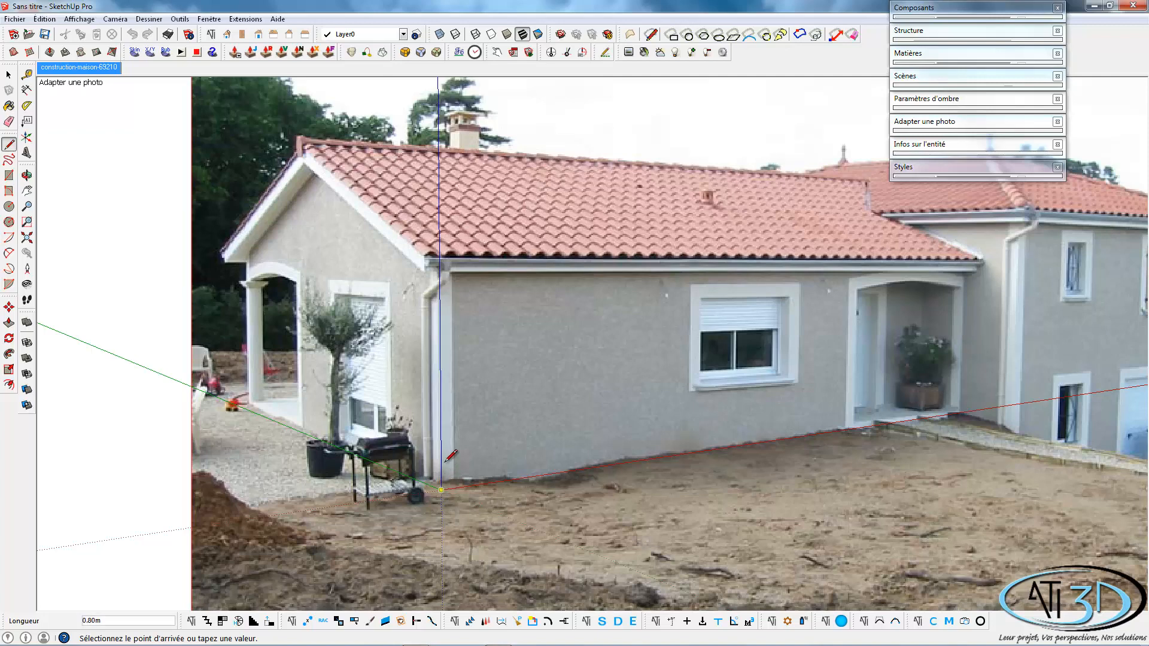
click(439, 270)
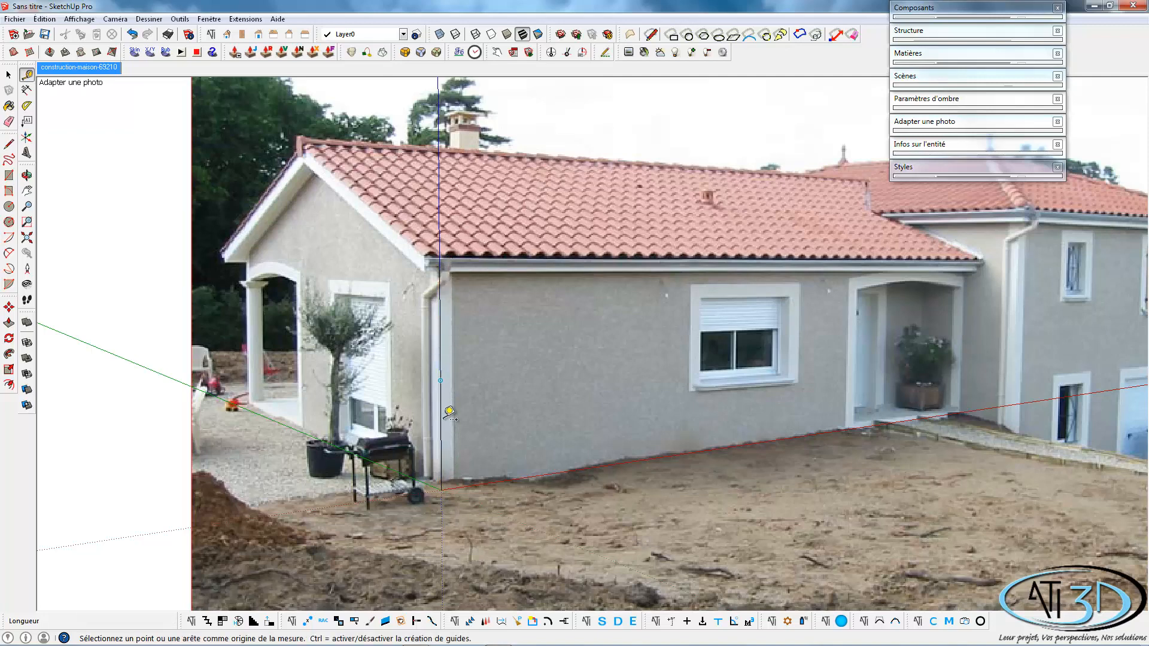
Measure the vertical corner line with the Tape Measure and resize the whole model so it is 2.6 m high.
key(t)
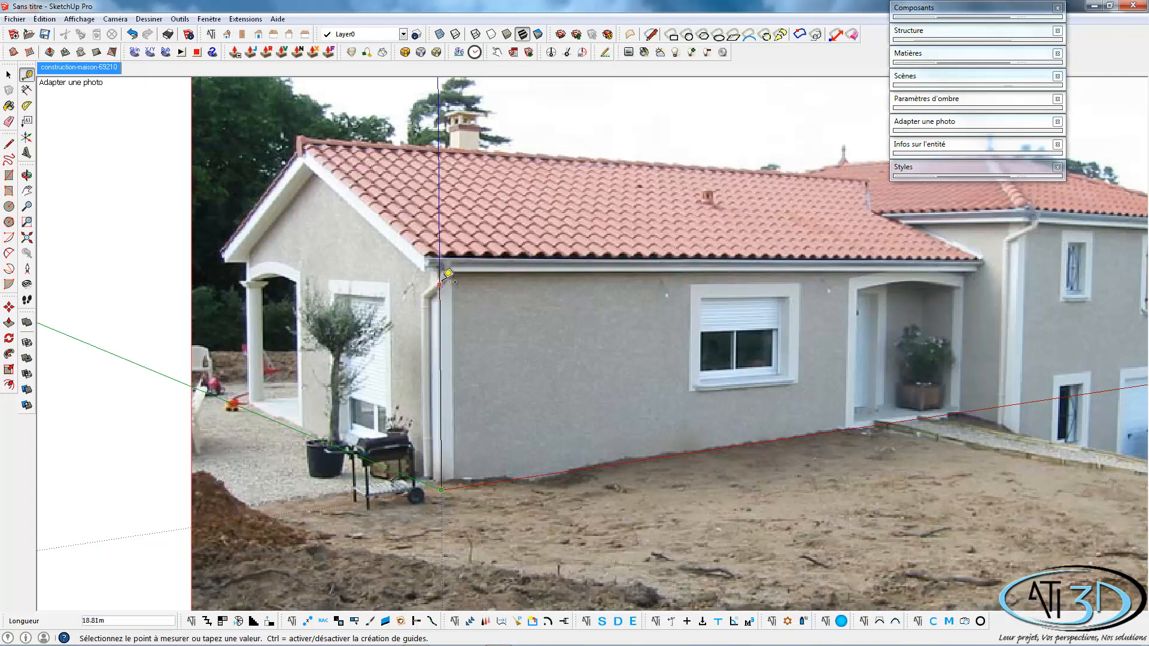
click(447, 263)
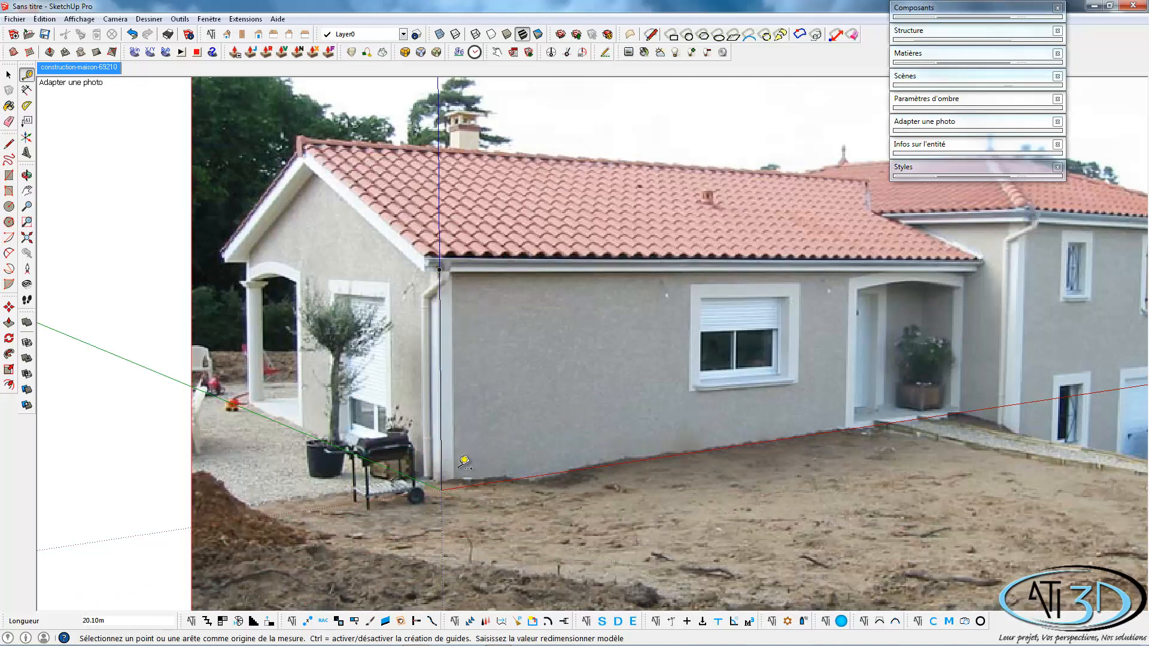
text(2.6)
key(Return)
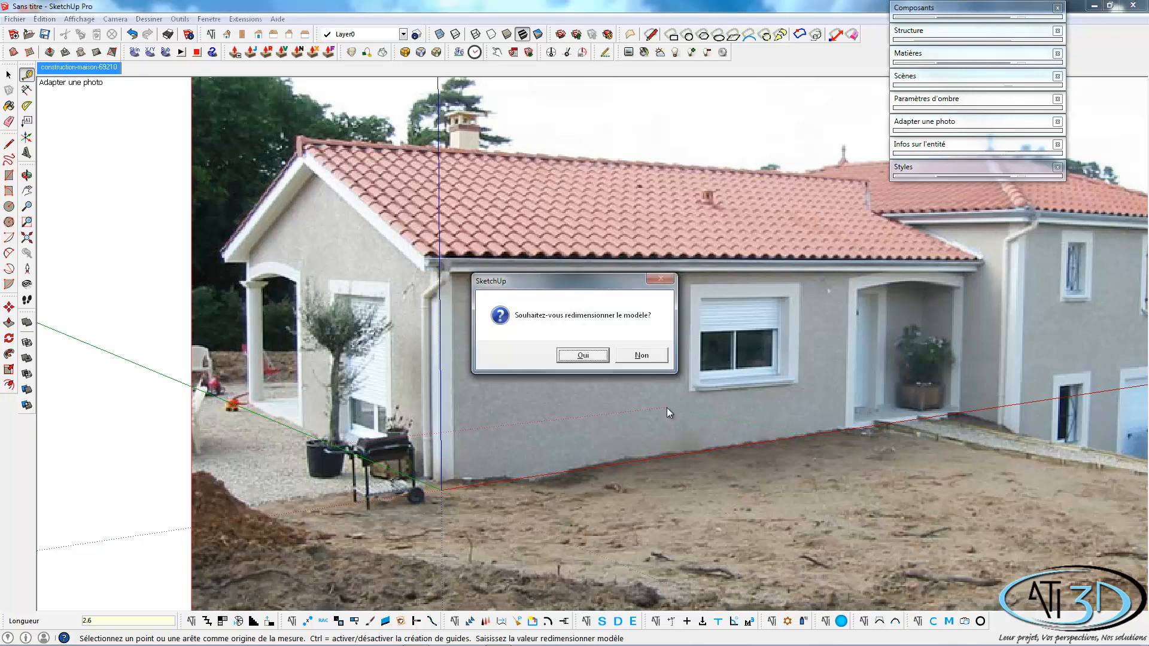
click(581, 355)
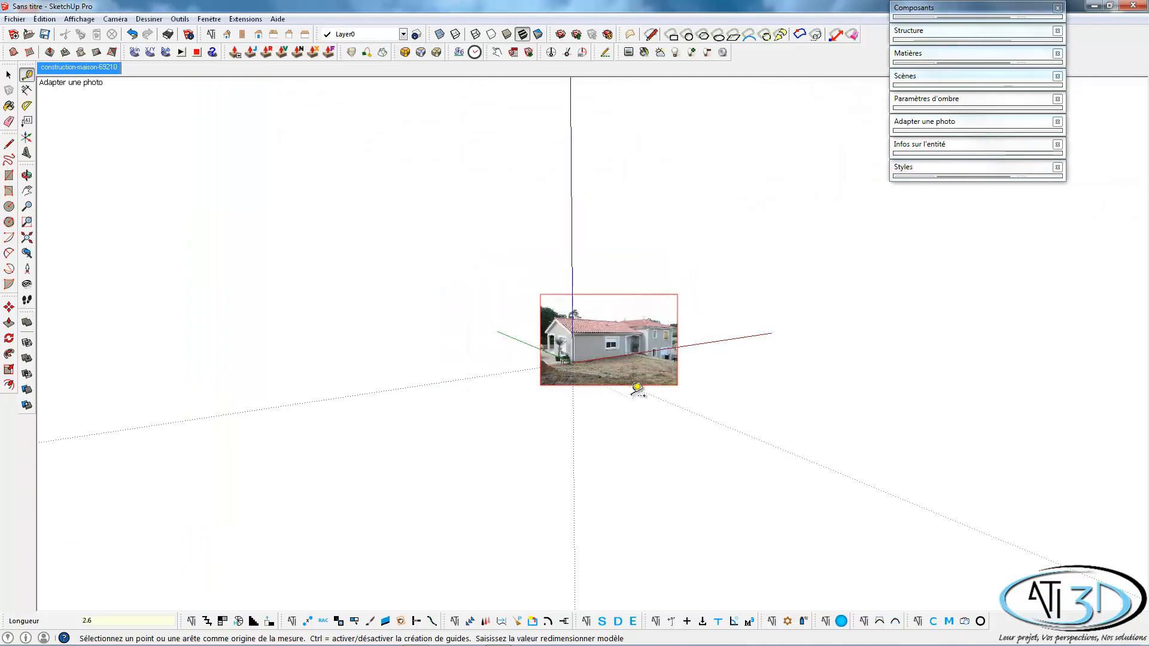
Outline the gable-side wall as a closed face about 7.75 m wide and 2.60 m high, starting from the corner line's upper end.
scroll(637, 366, up, 5)
scroll(628, 353, down, 3)
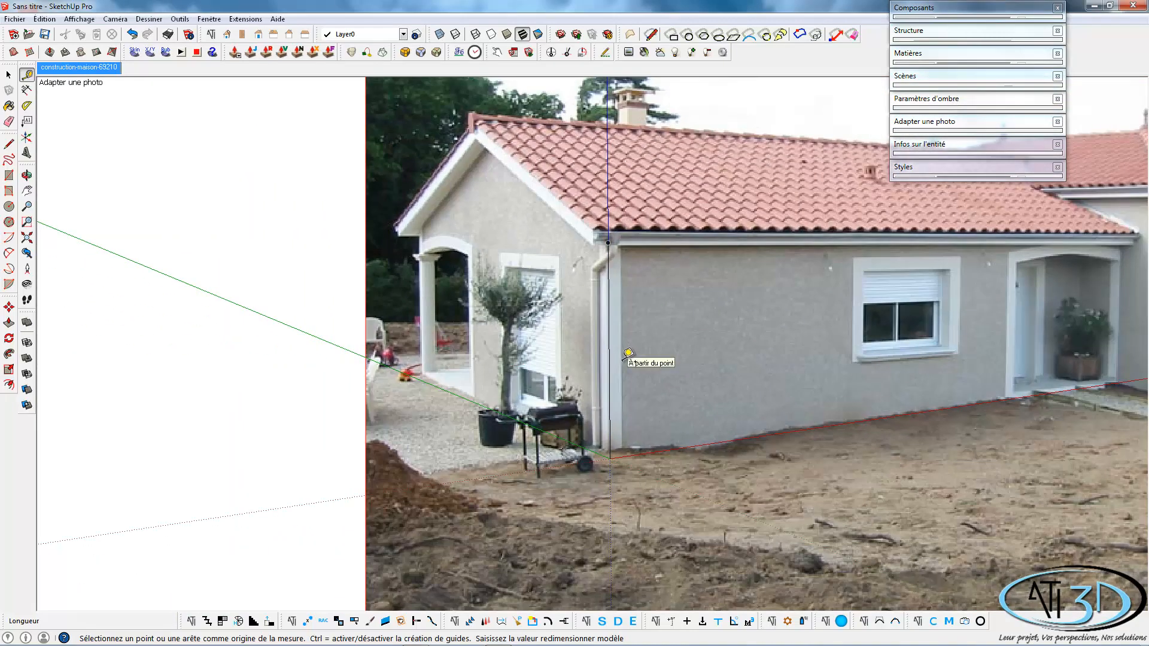
scroll(628, 353, down, 3)
shift+middle_drag(731, 359, 429, 376)
key(t)
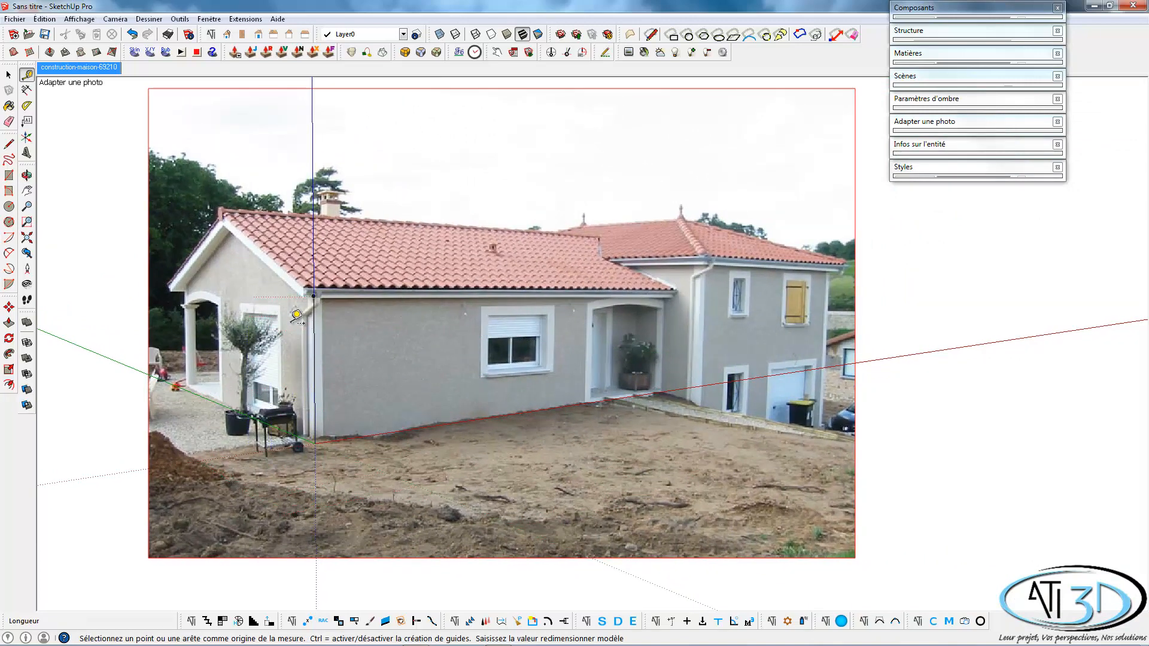
key(l)
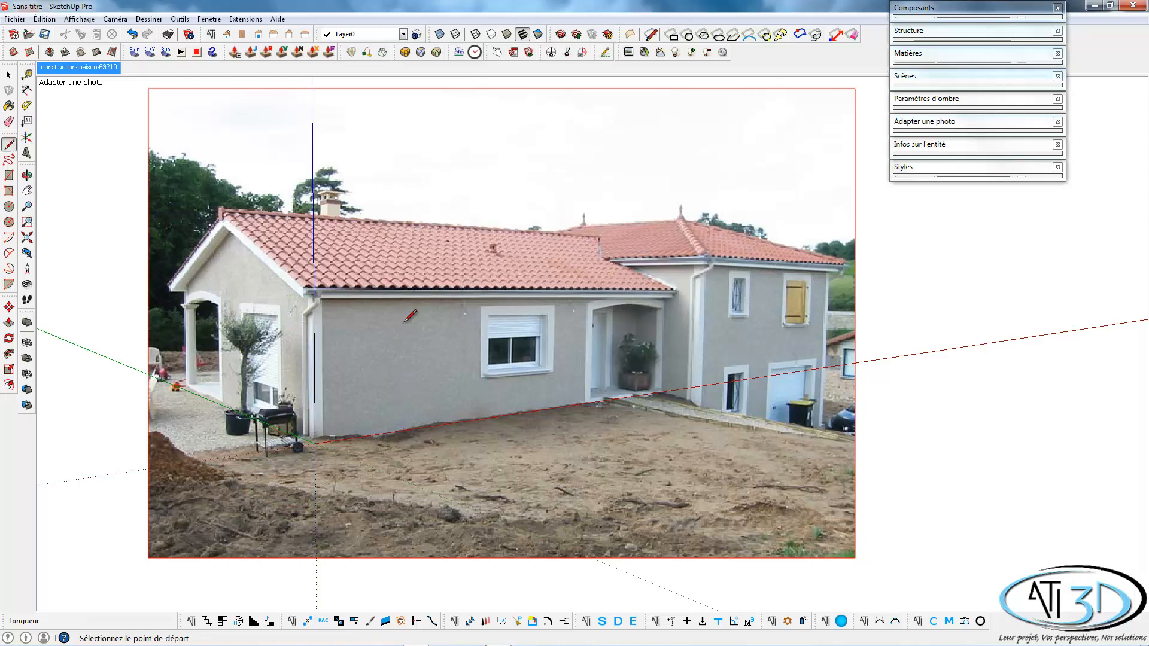
click(313, 296)
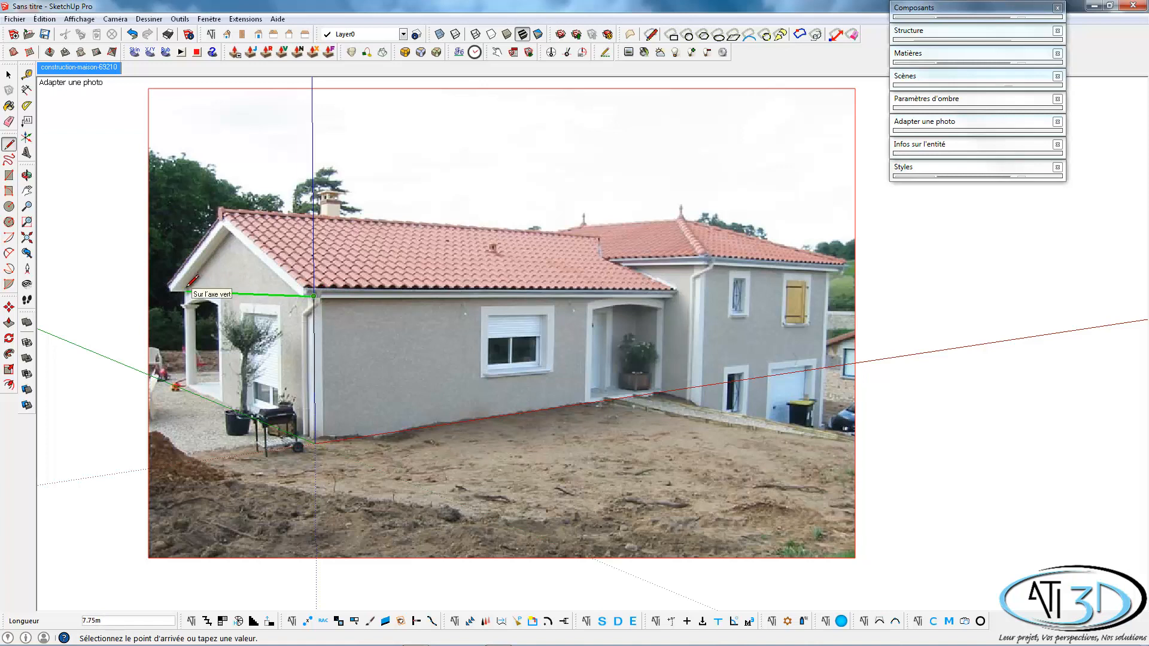
click(186, 292)
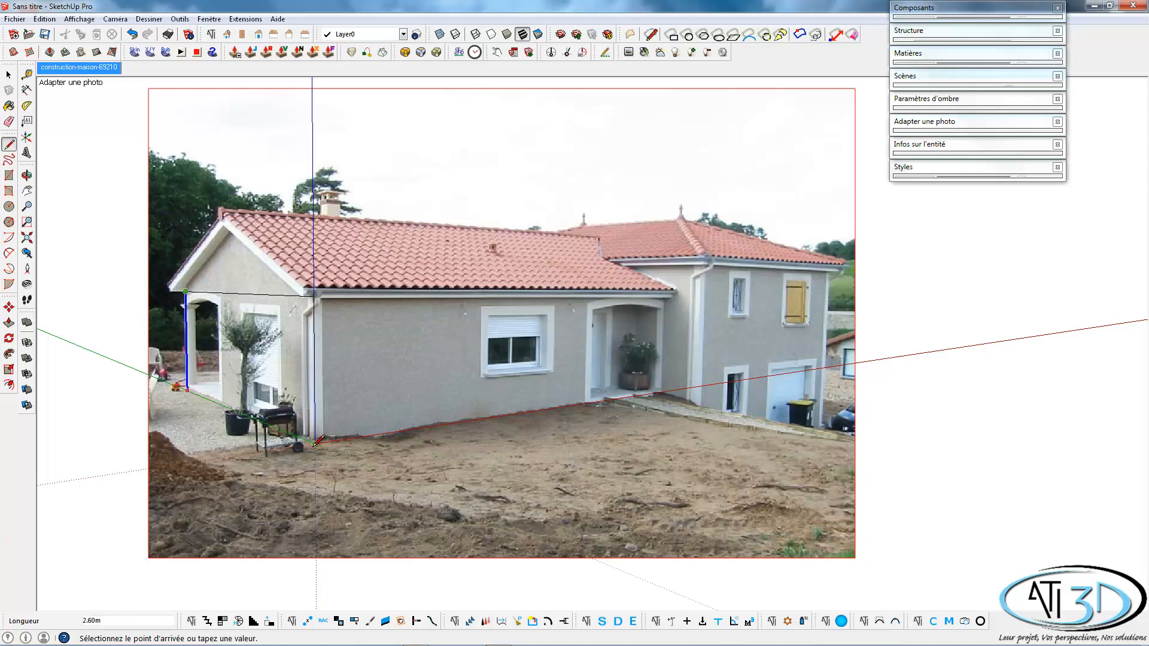
click(317, 443)
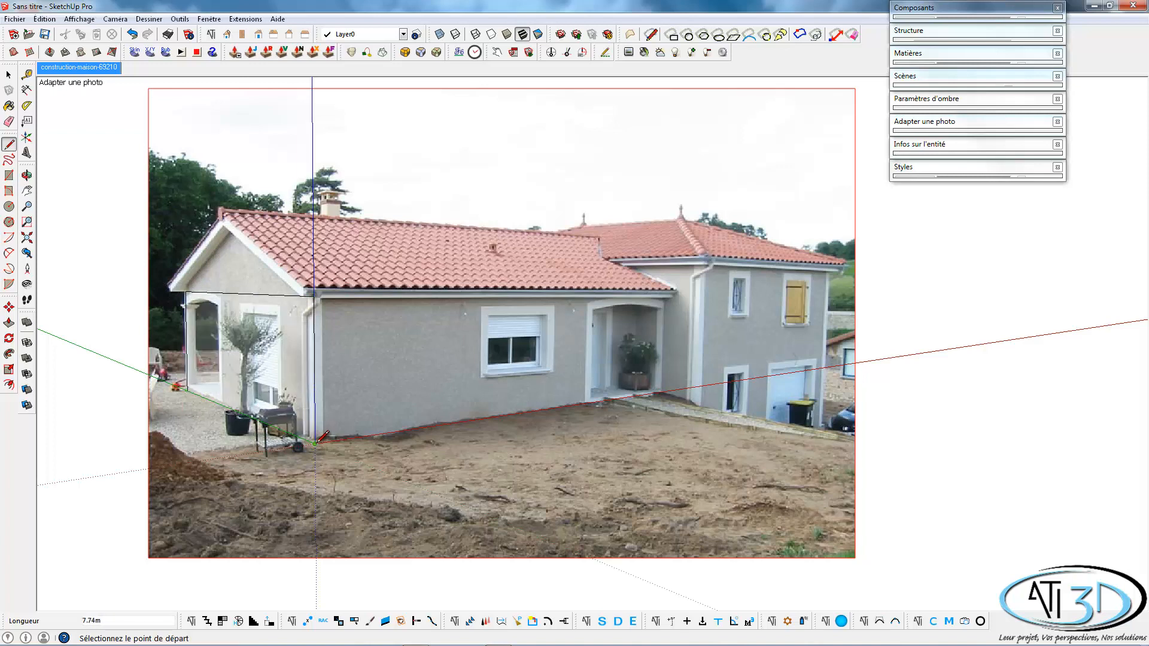
Push/Pull the gable-side wall face about 10 m along the front facade to the far end of the porch.
key(p)
click(295, 397)
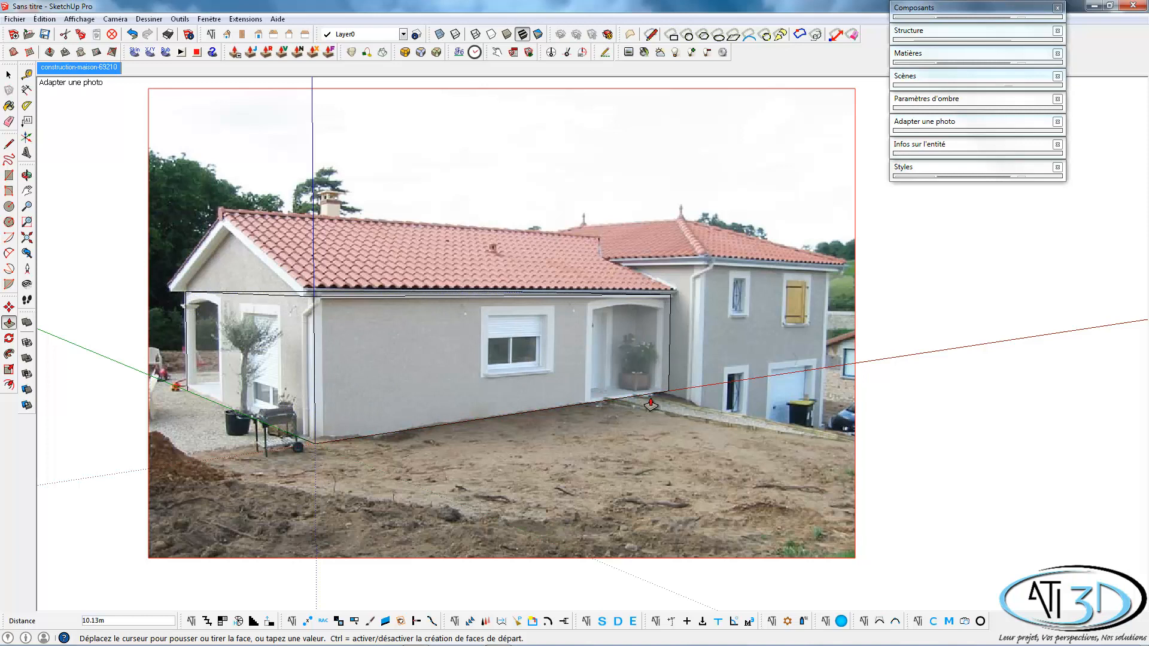
click(650, 404)
key(space)
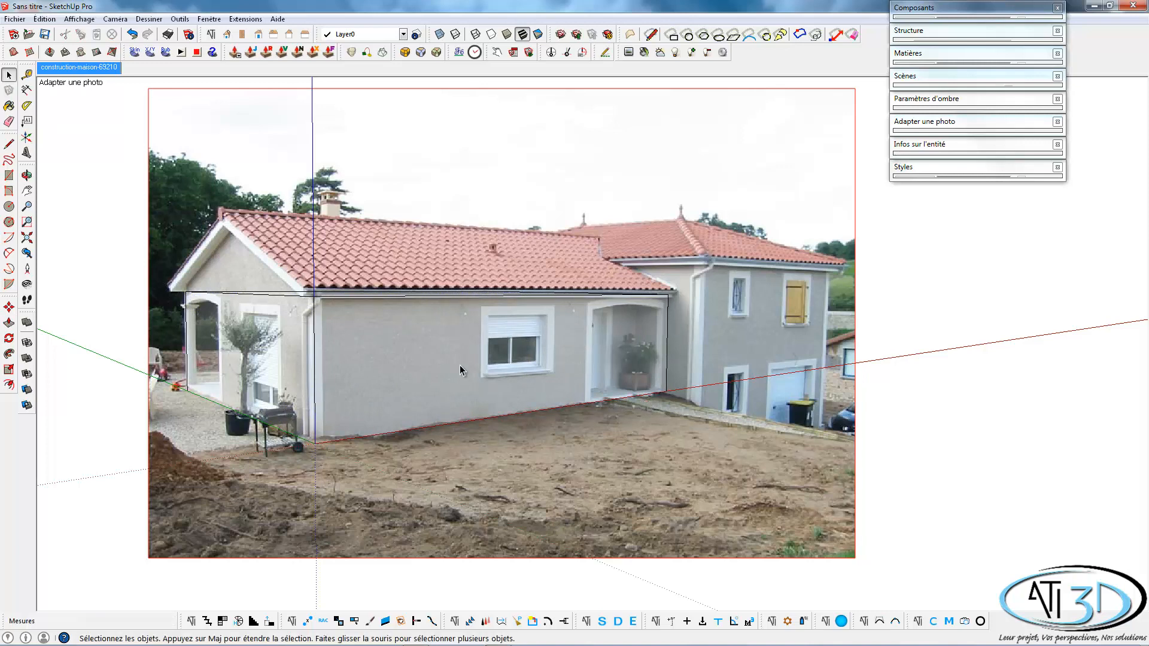
Draw a rectangle of about 2.70 by 2.26 m on the front facade over the entrance porch opening.
key(r)
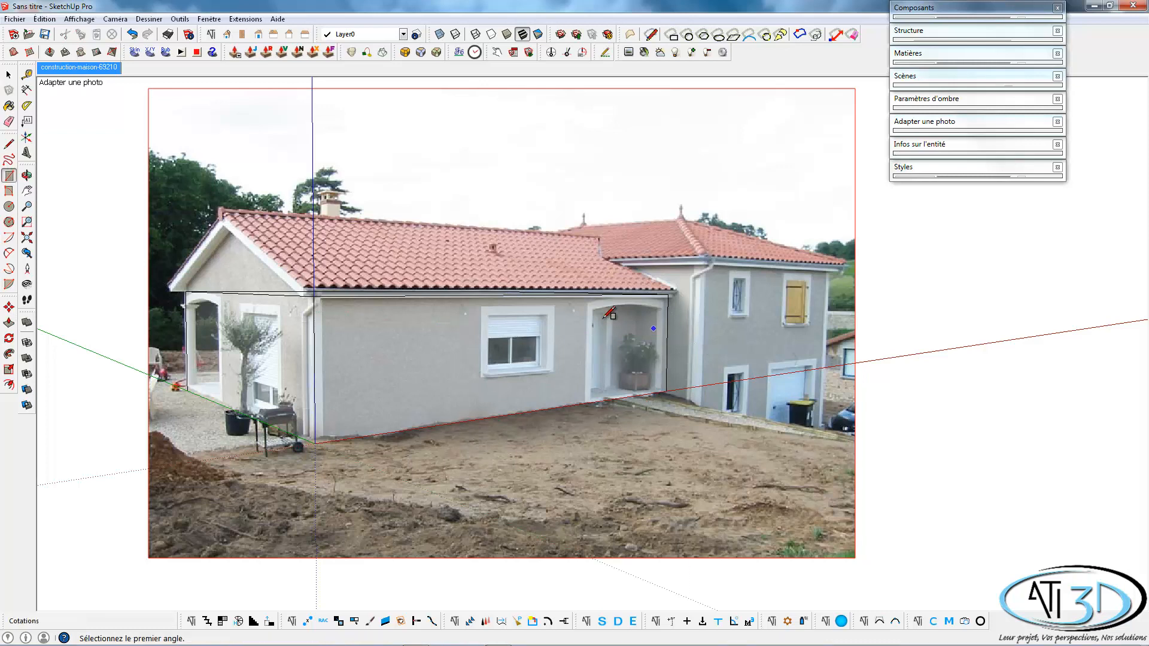
click(593, 309)
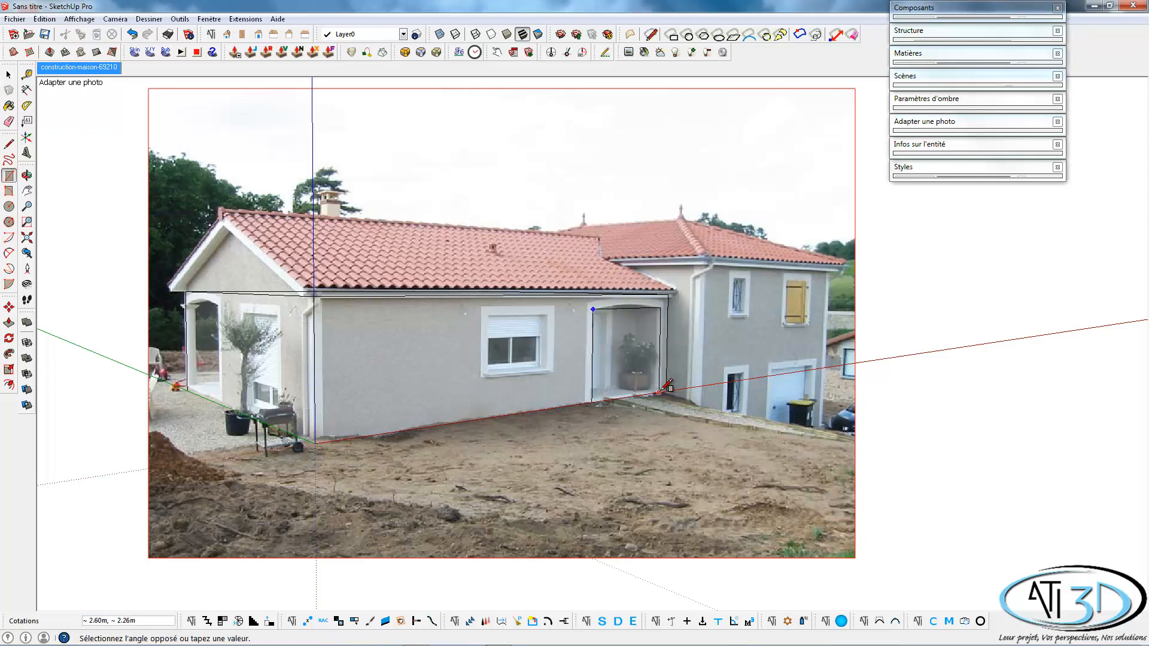
scroll(664, 383, up, 5)
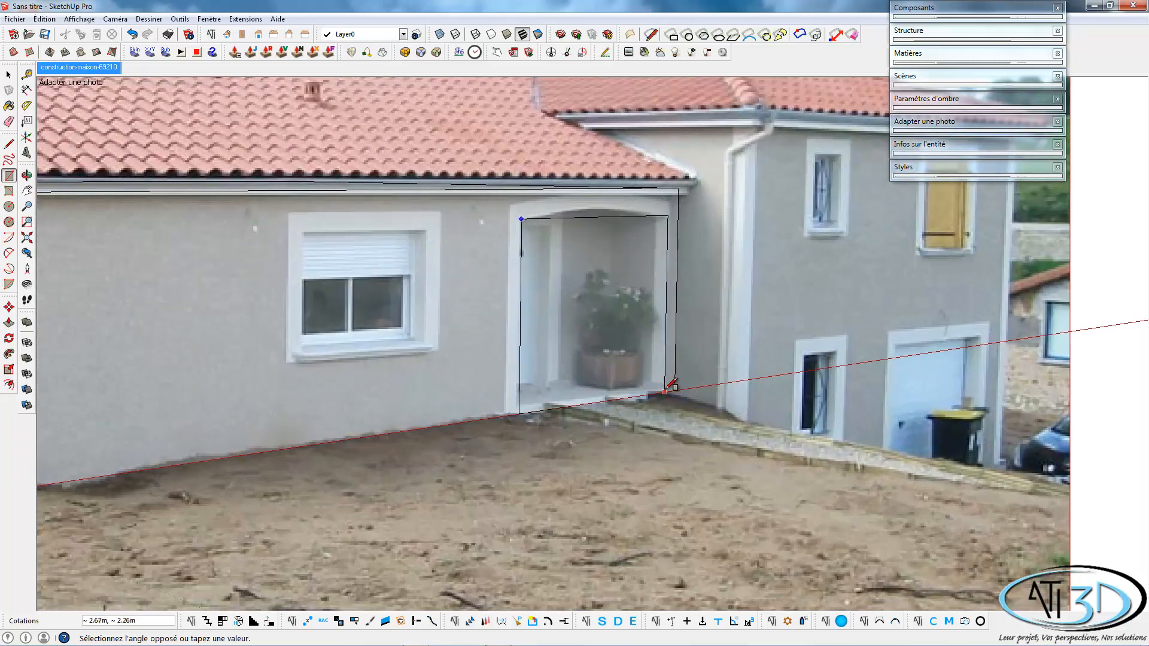
click(668, 387)
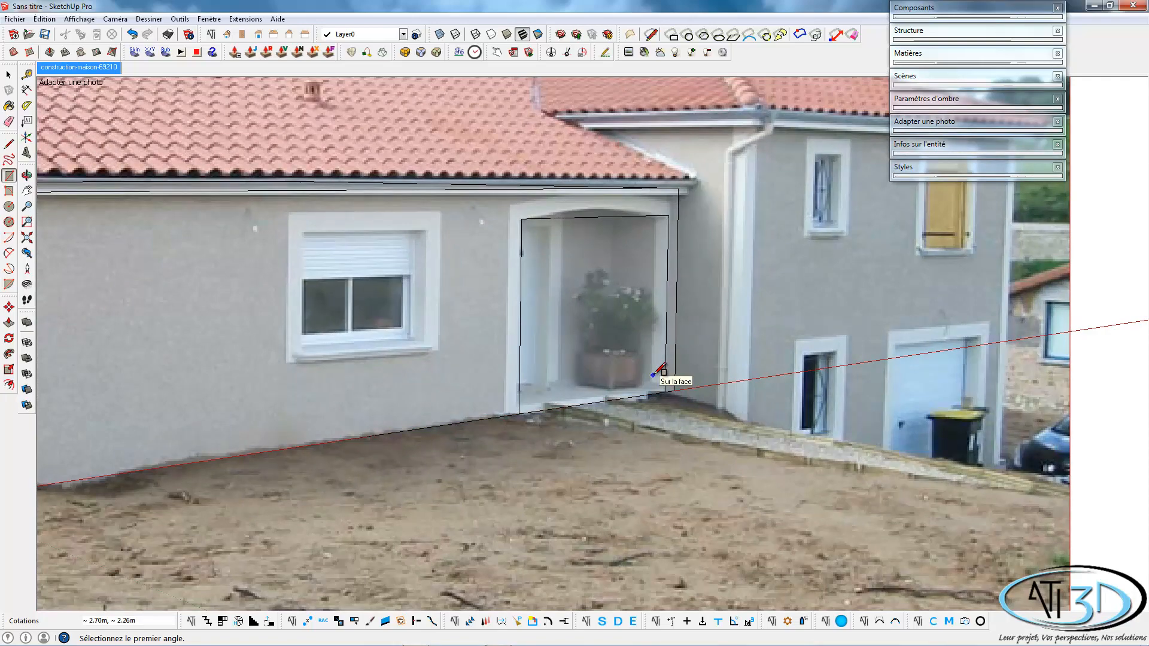
Push the entrance porch opening about 0.93 m into the house volume and draw a line along its base.
key(p)
click(625, 366)
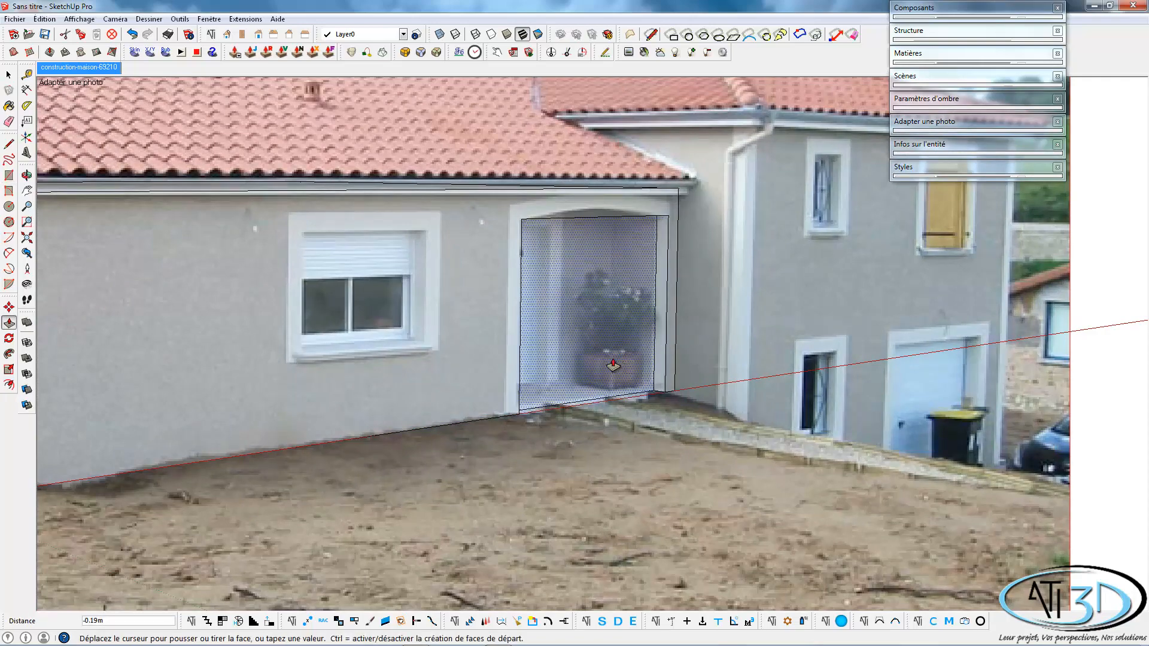
click(571, 355)
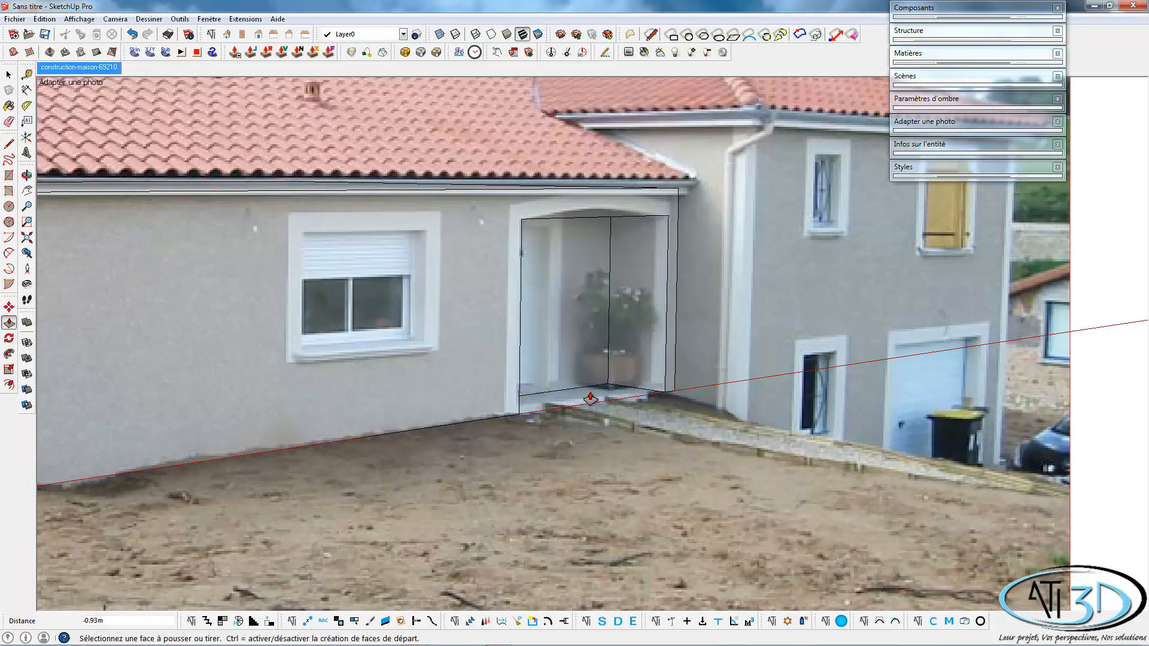
key(l)
click(520, 413)
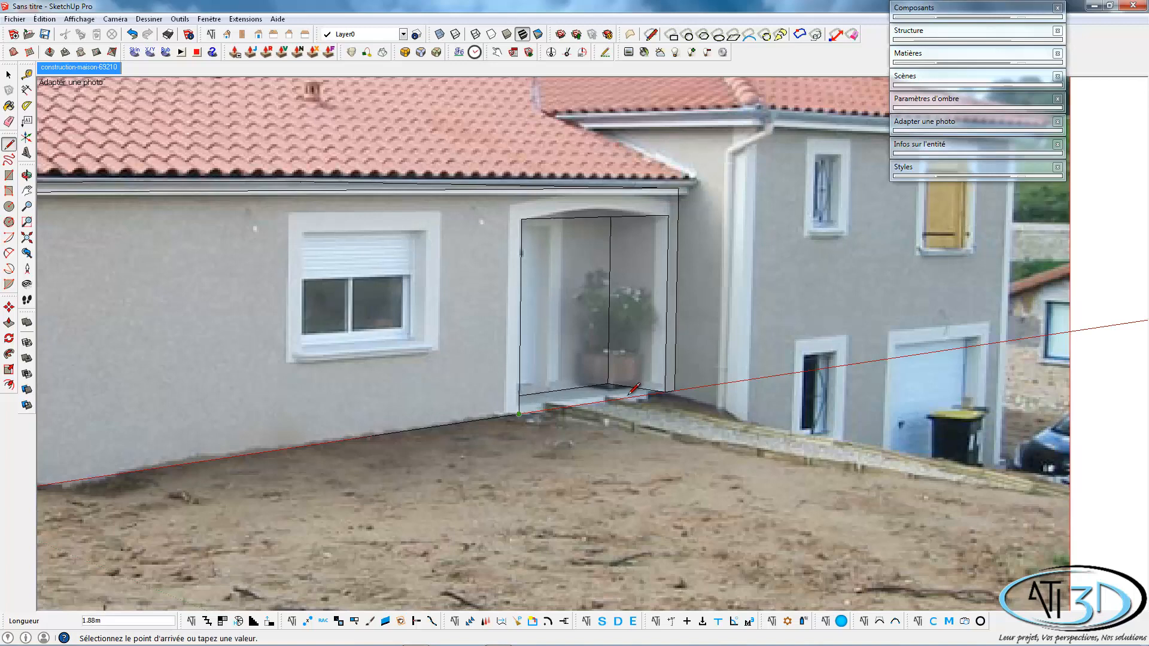
key(space)
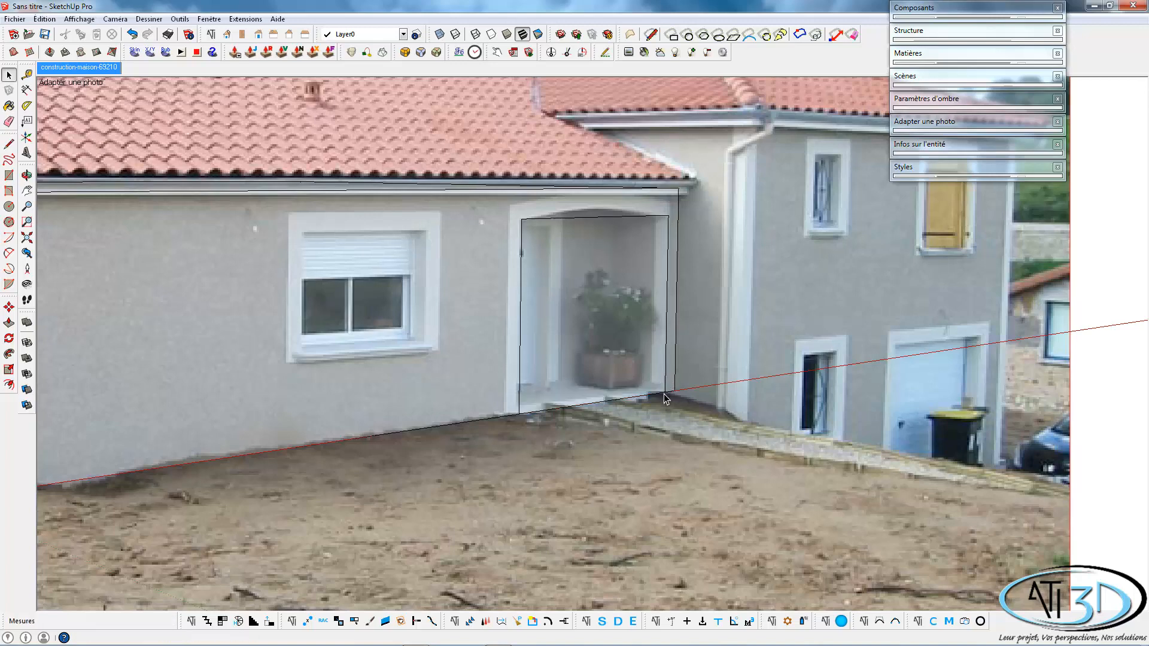
scroll(593, 326, down, 6)
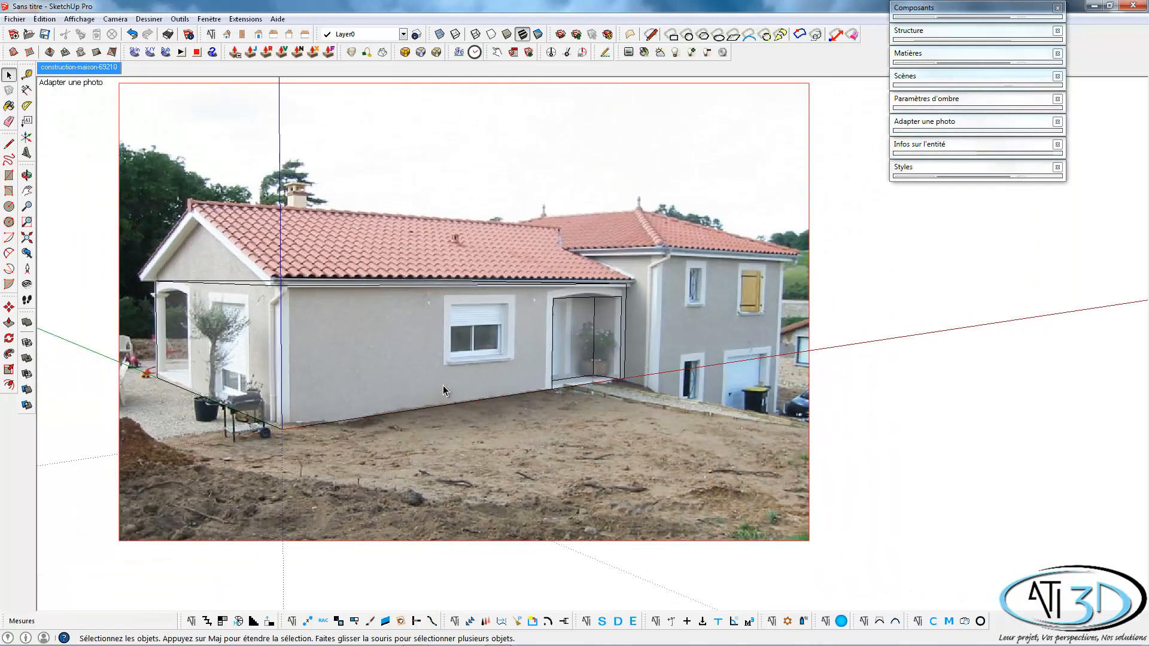
Project the photo onto the whole house volume, trimming the partially visible faces, and check the textured model from another angle.
triple_click(400, 368)
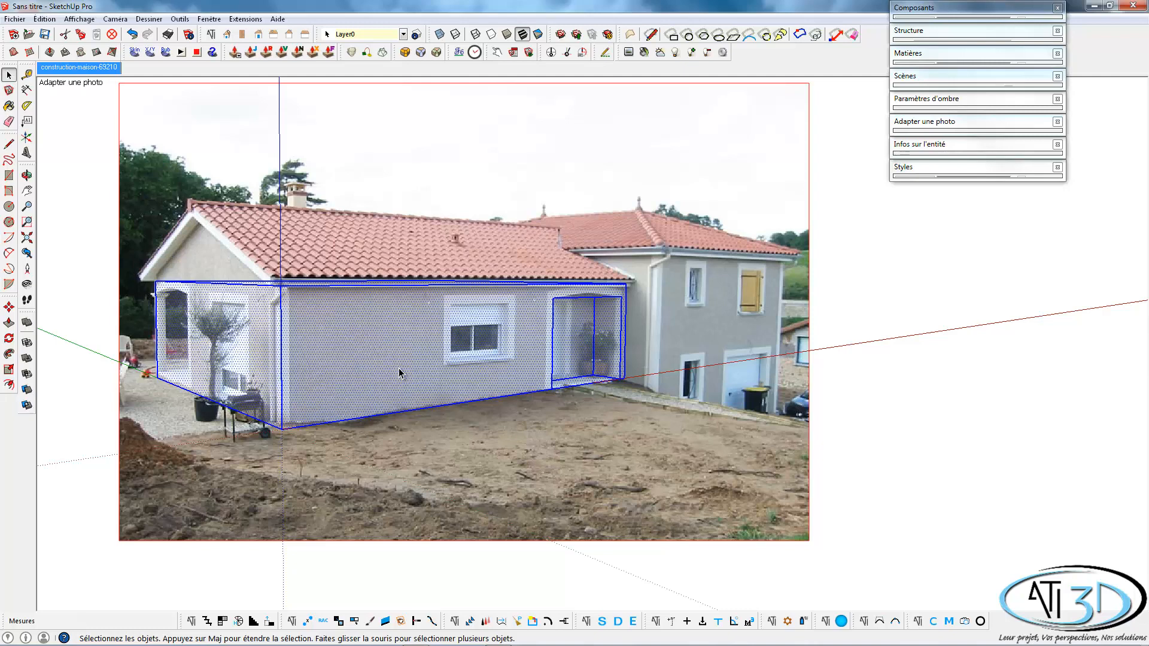
right_click(398, 368)
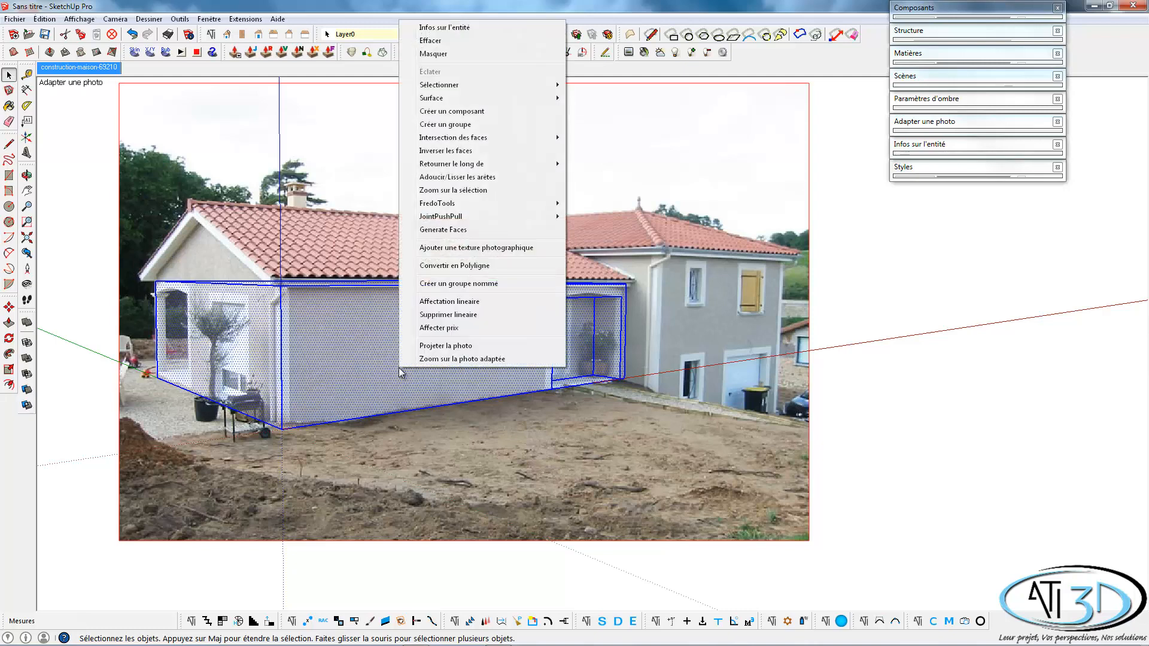
click(428, 347)
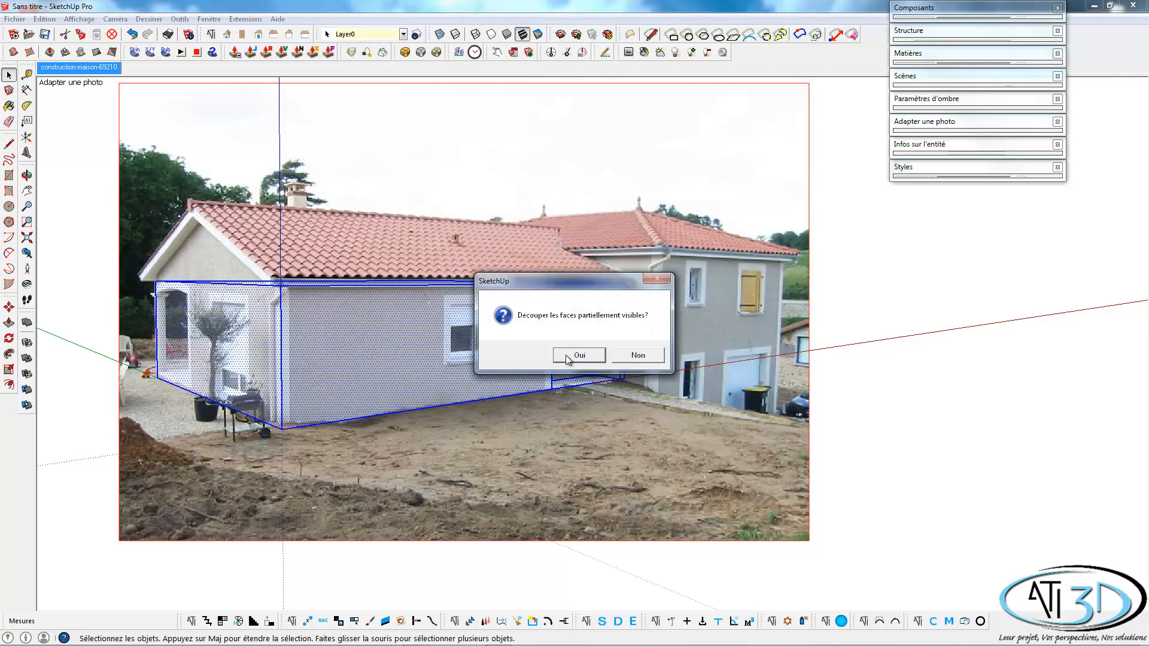
click(567, 358)
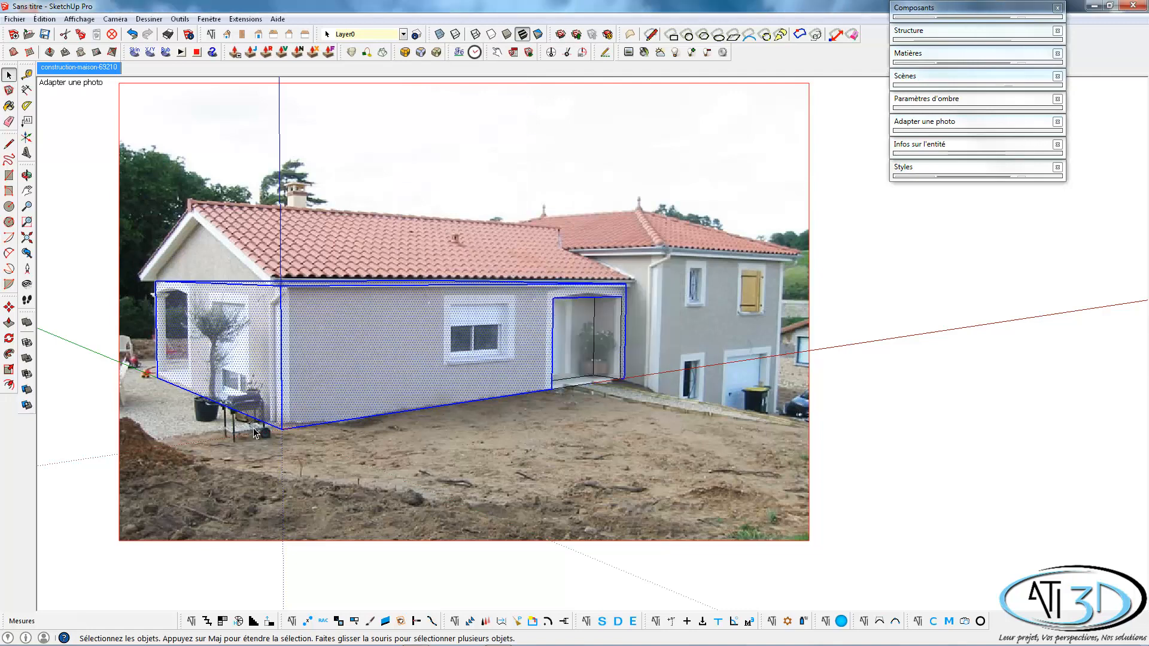
click(425, 437)
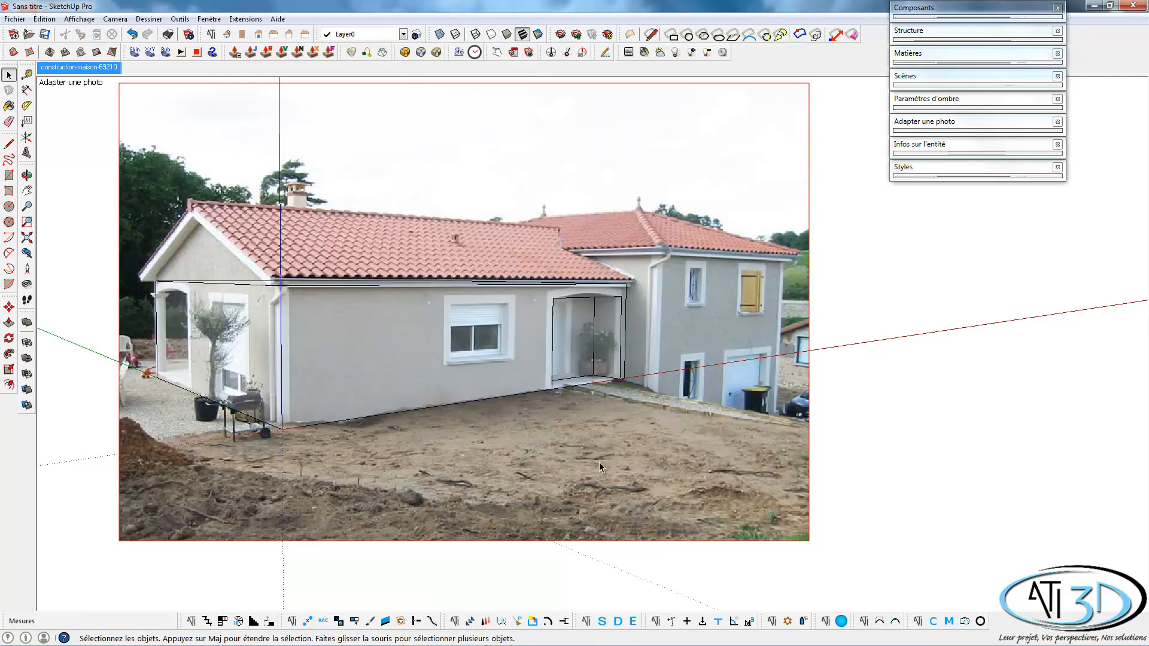
middle_drag(252, 400, 190, 419)
middle_drag(355, 300, 189, 207)
click(86, 68)
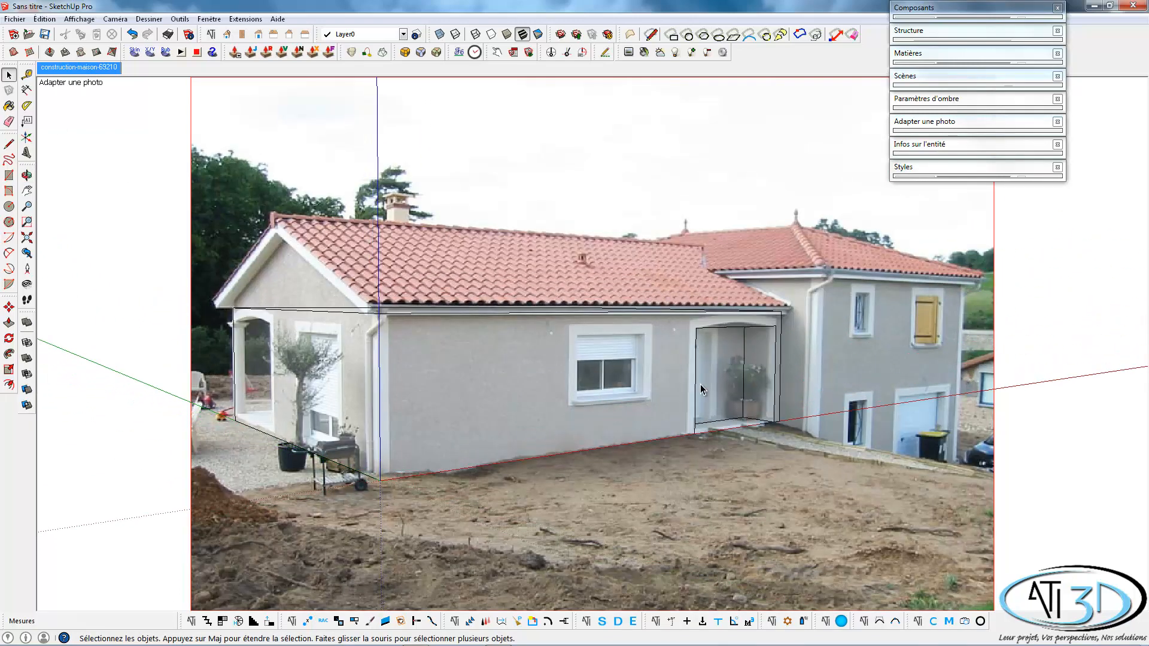
Select all connected geometry of the house volume and make it a named group called Maison.
triple_click(515, 425)
right_click(517, 428)
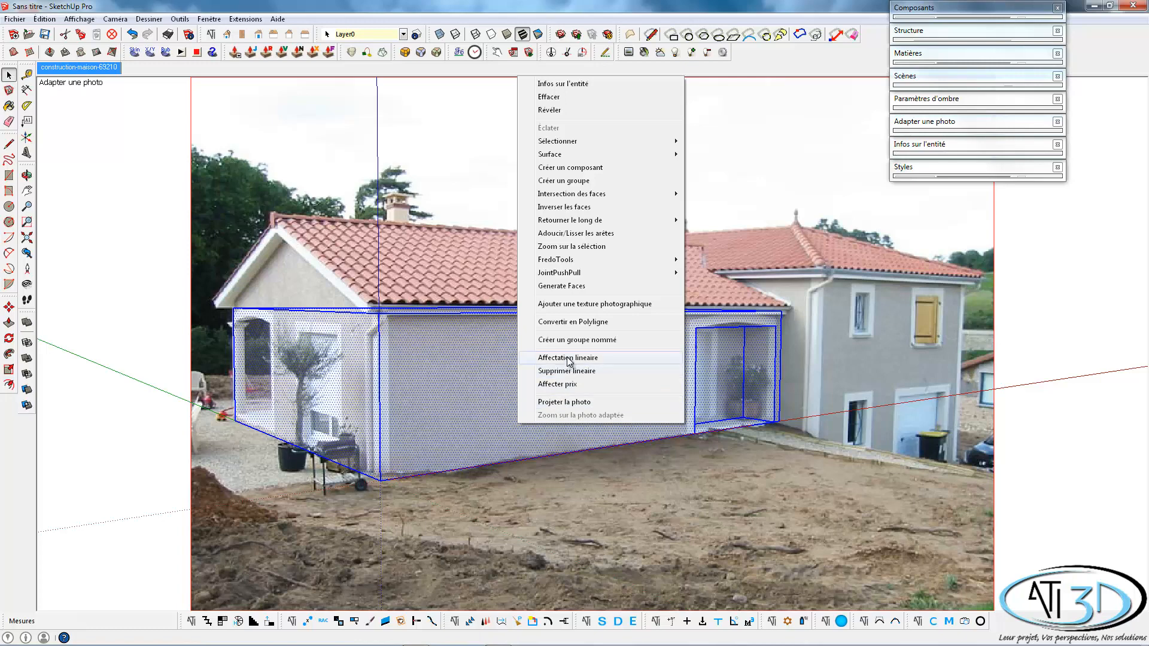
click(581, 339)
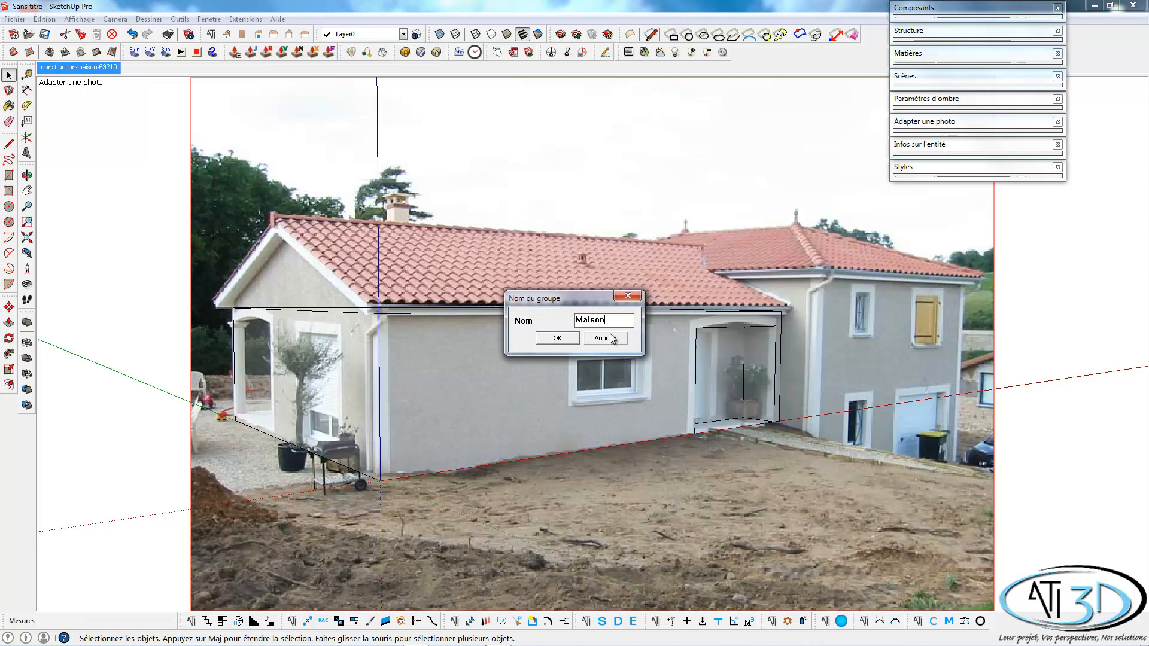
key(Return)
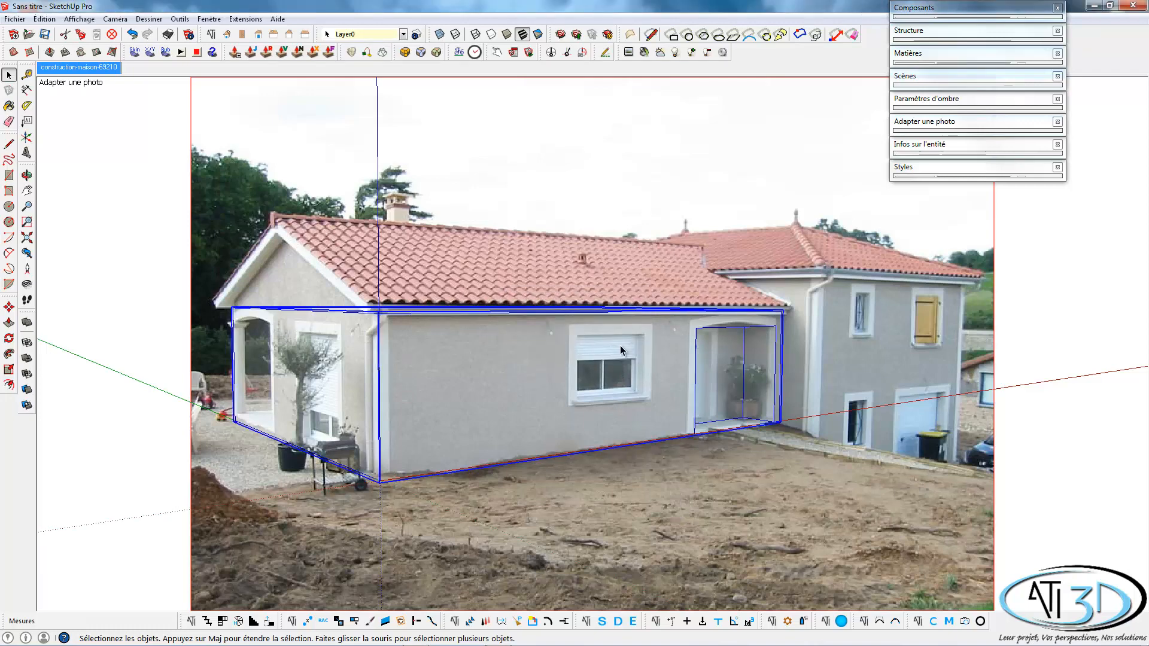
click(600, 371)
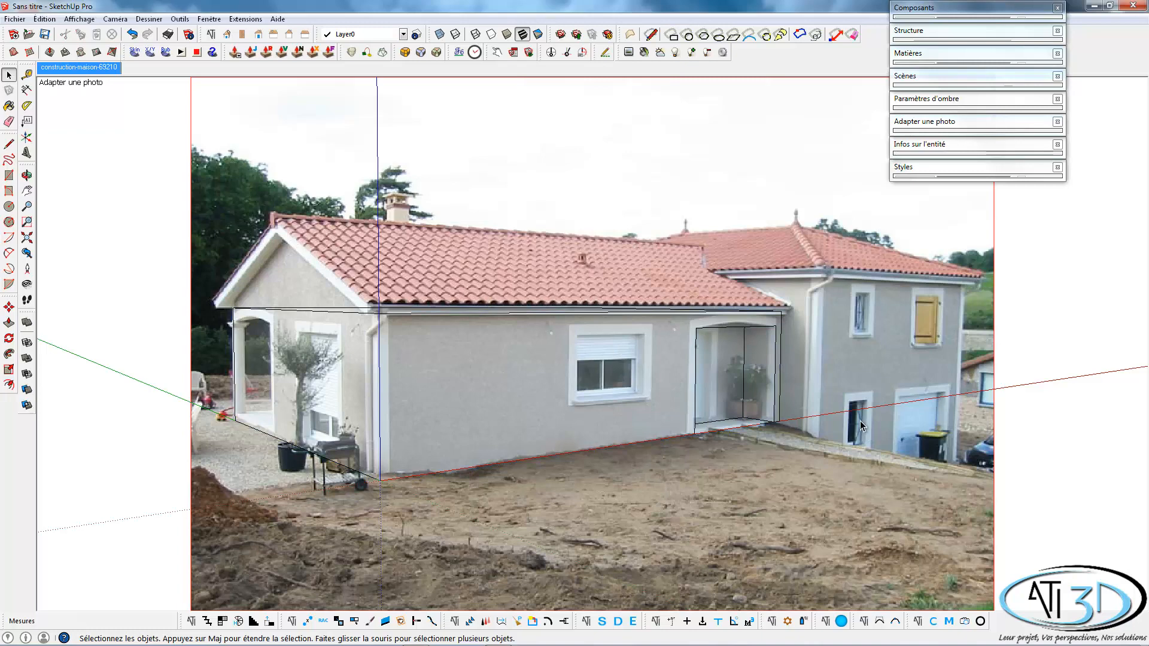
Draw a ground line about 6.5 m long along the green axis from the base corner beside the entrance porch.
shift+middle_drag(733, 405, 628, 381)
scroll(843, 409, down, 4)
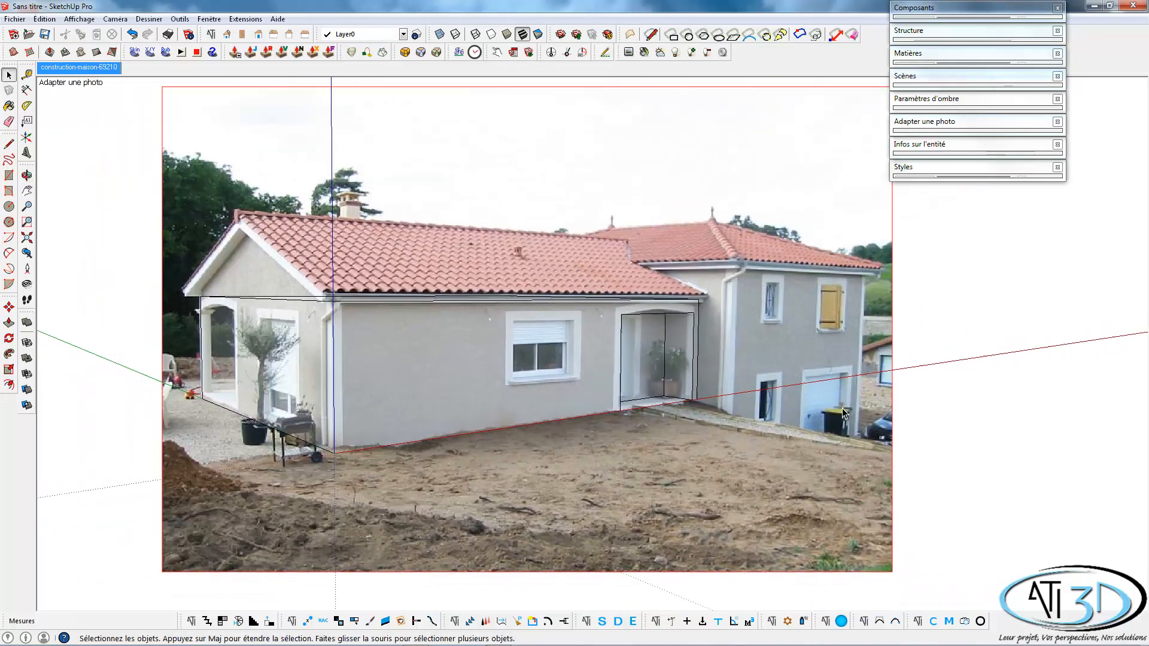
shift+middle_drag(748, 411, 657, 375)
key(l)
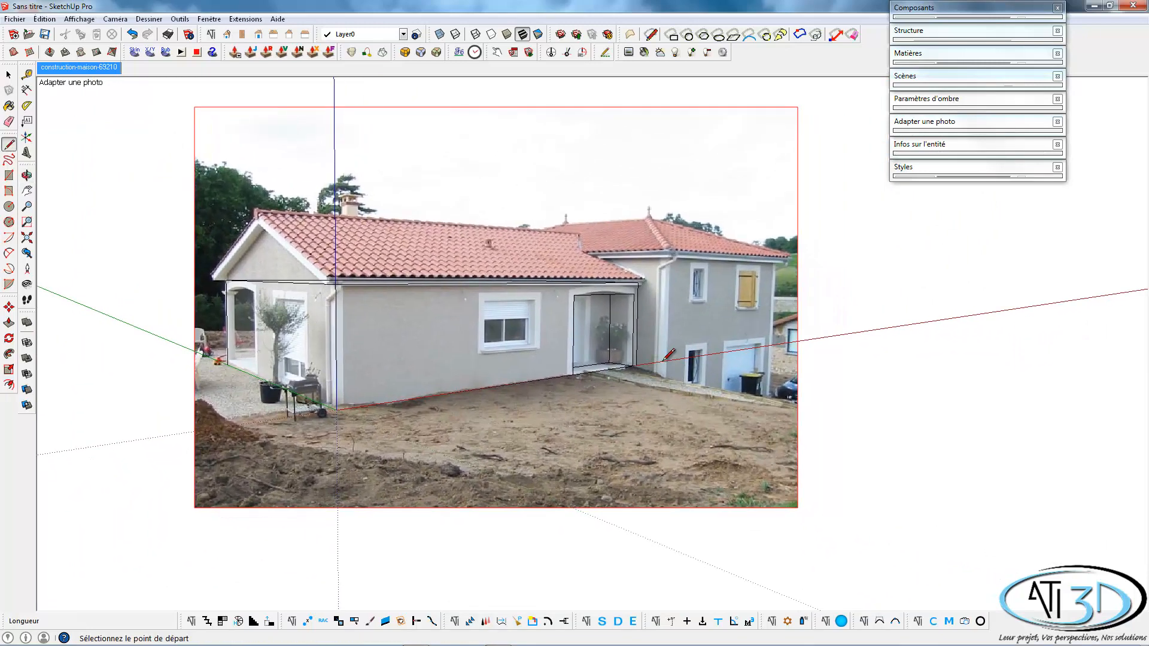
scroll(644, 366, up, 3)
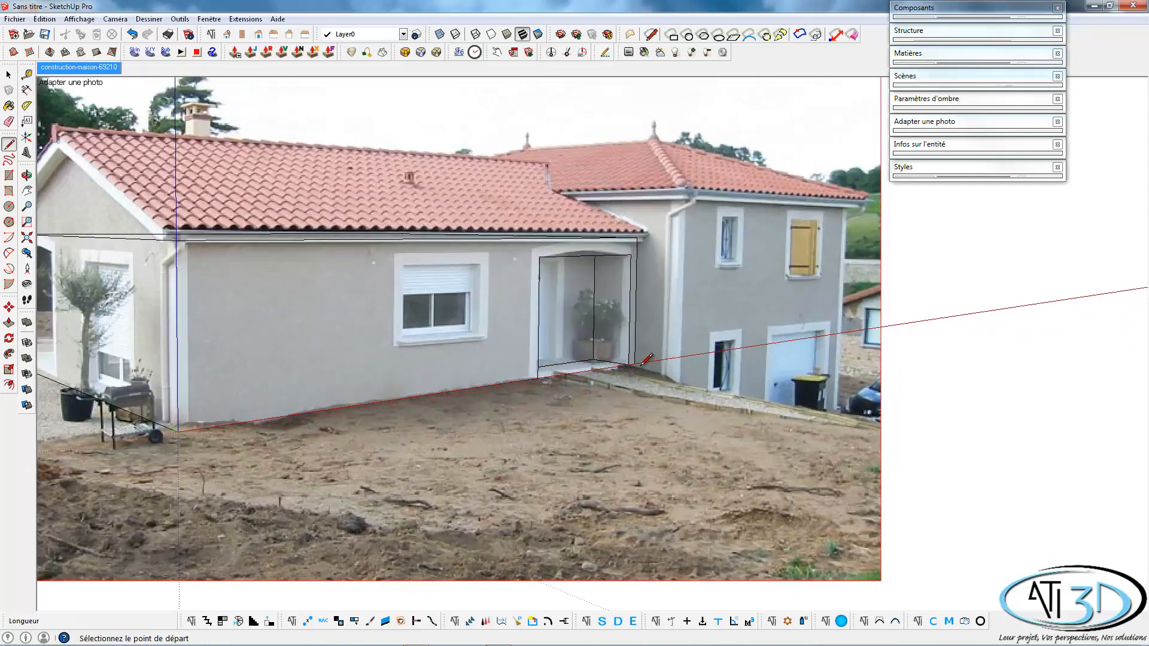
click(634, 363)
scroll(724, 374, down, 4)
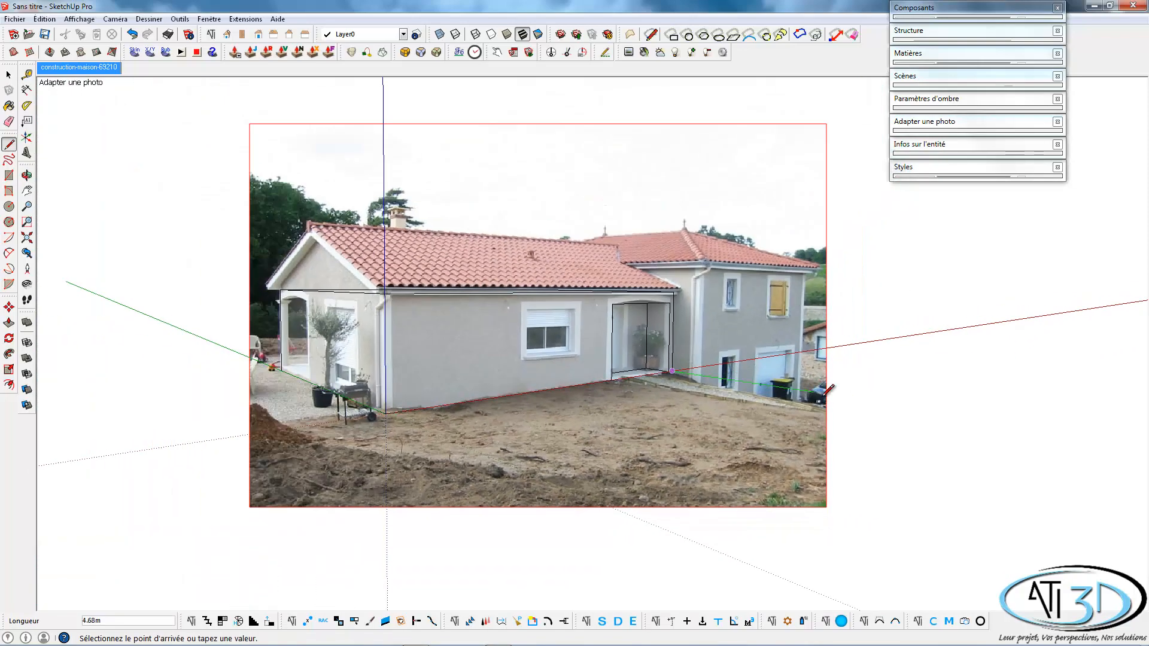
click(884, 402)
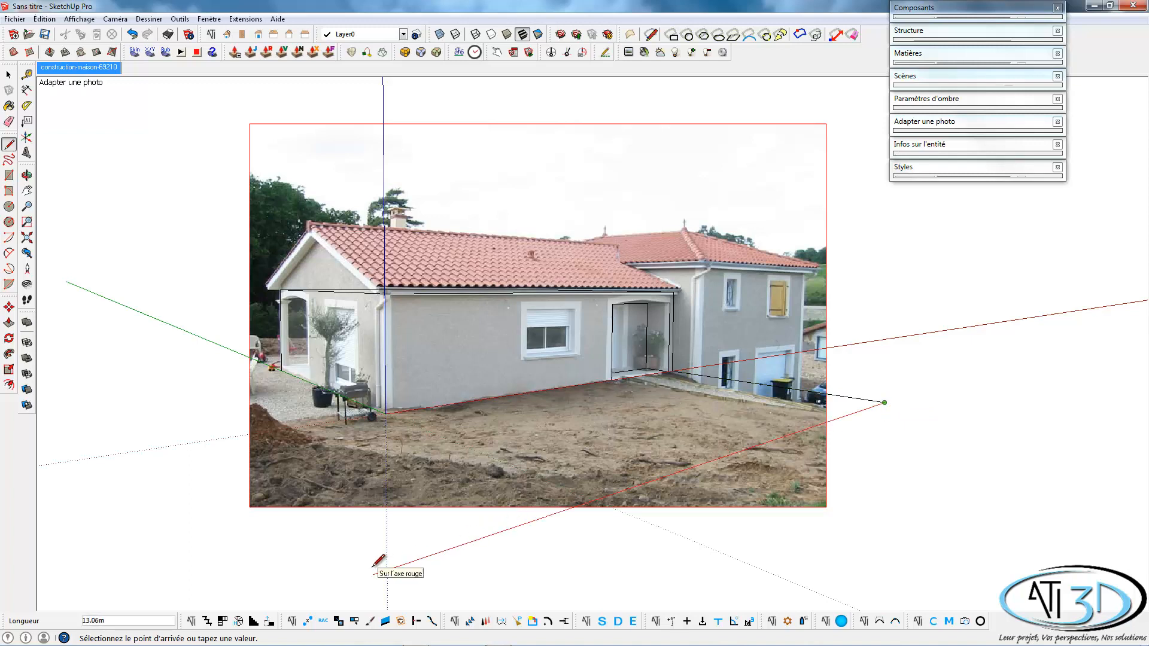
Try a ground line about 14 m long along the red axis from the new line's end and undo it.
mouse_move(372, 559)
shift+middle_down()
mouse_move(403, 492)
mouse_move(379, 485)
shift+middle_up()
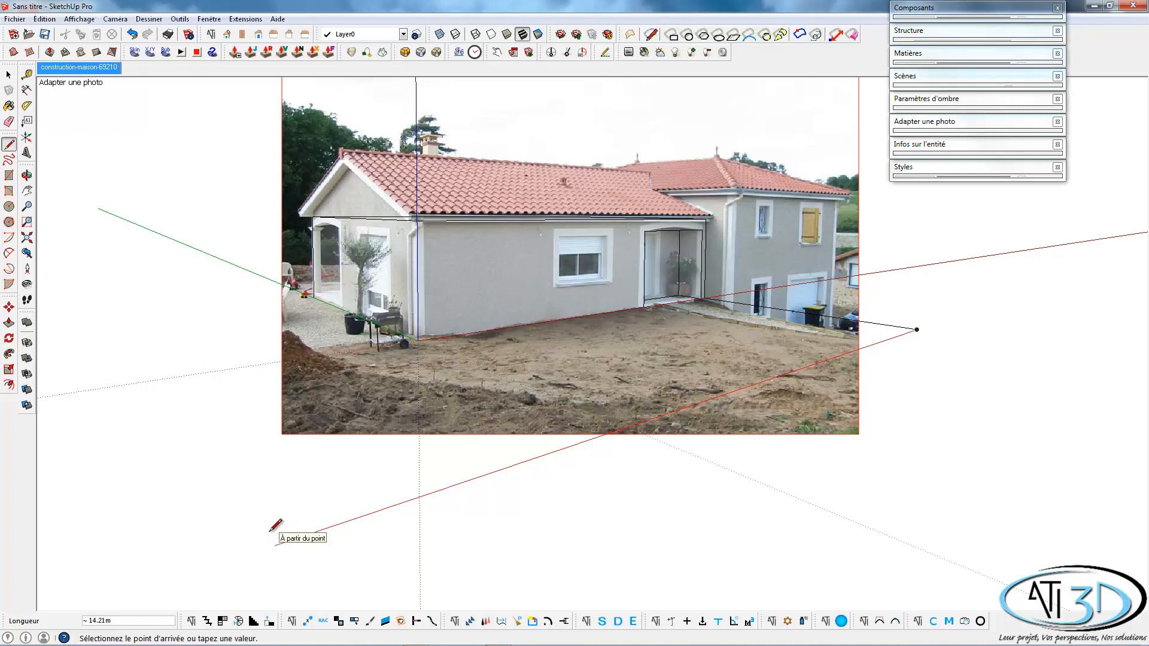
click(258, 534)
key(Escape)
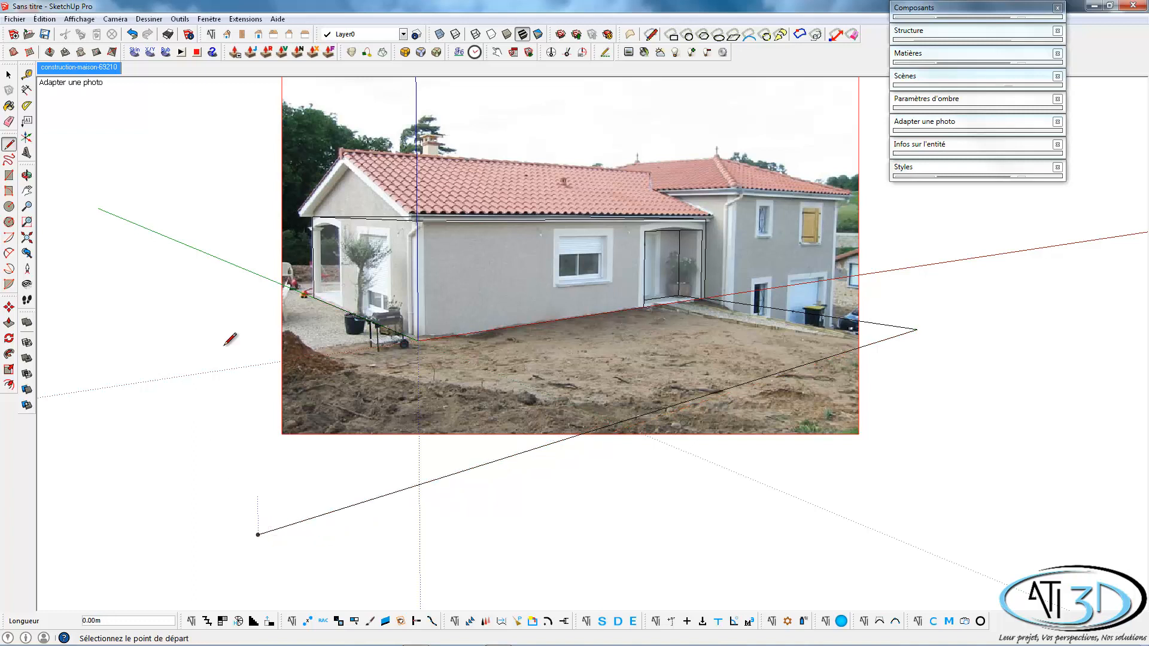
click(131, 34)
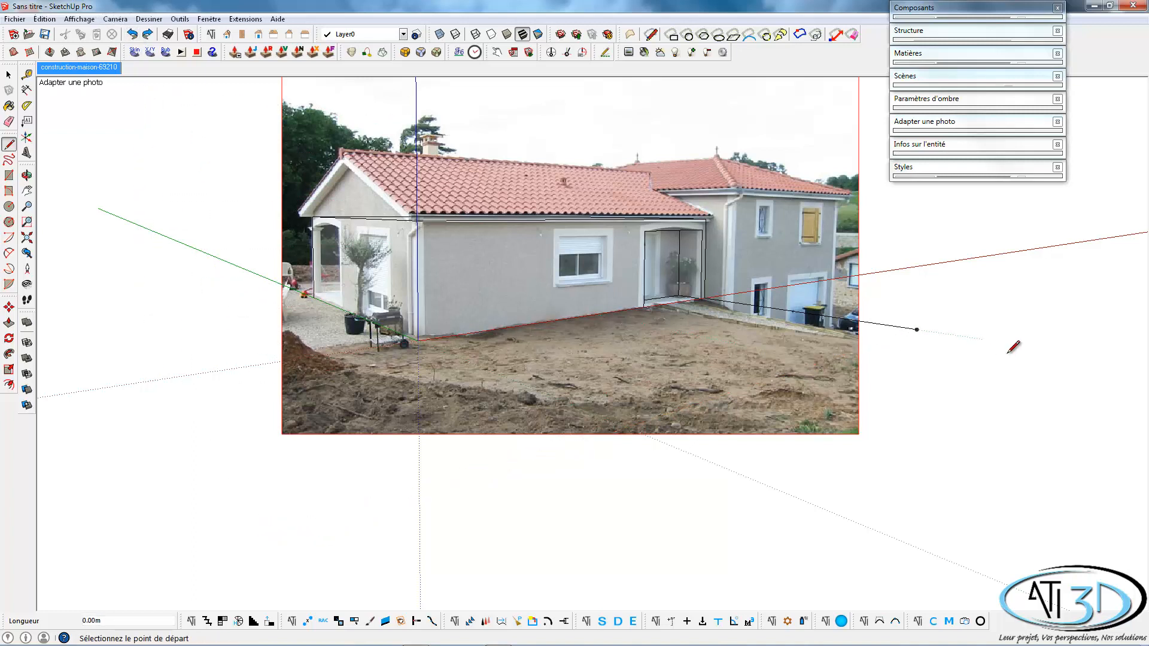
Draw a ground line about 14.24 m long parallel to the facade and one about 4.22 m long from the gable's far base corner.
click(916, 329)
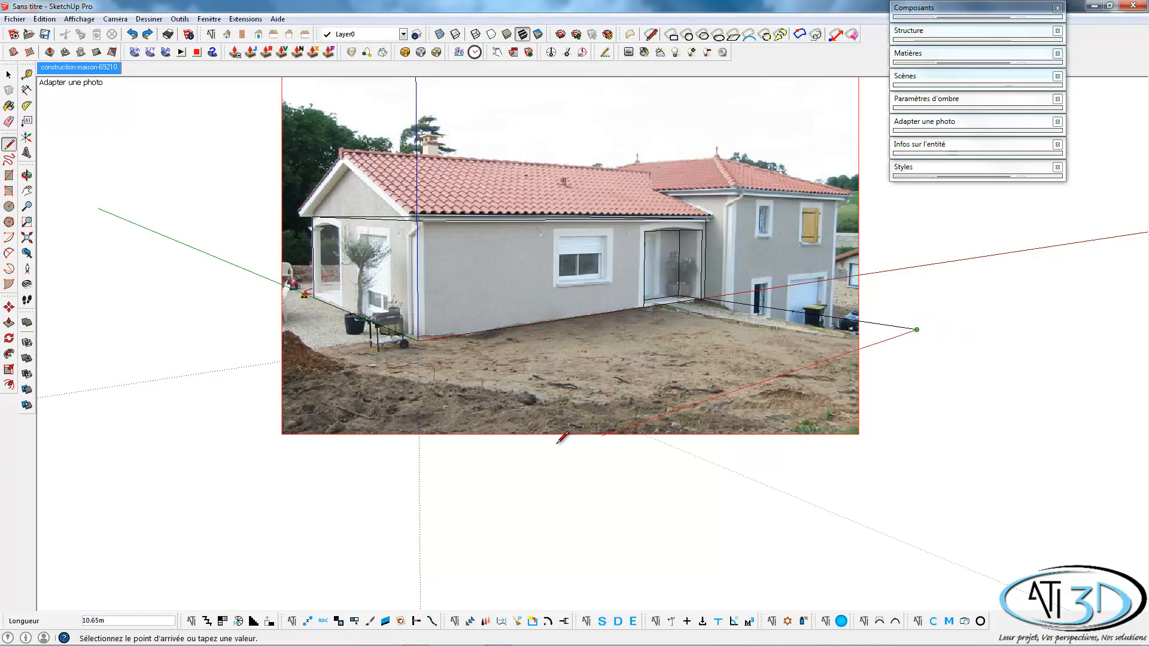
click(271, 546)
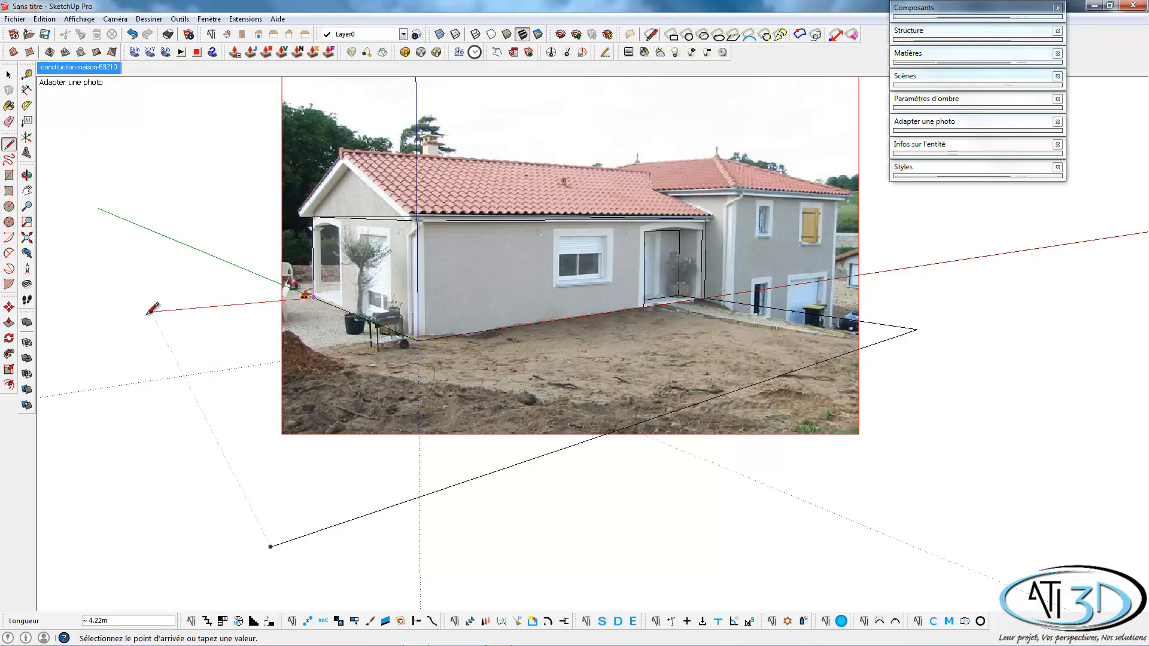
key(shift)
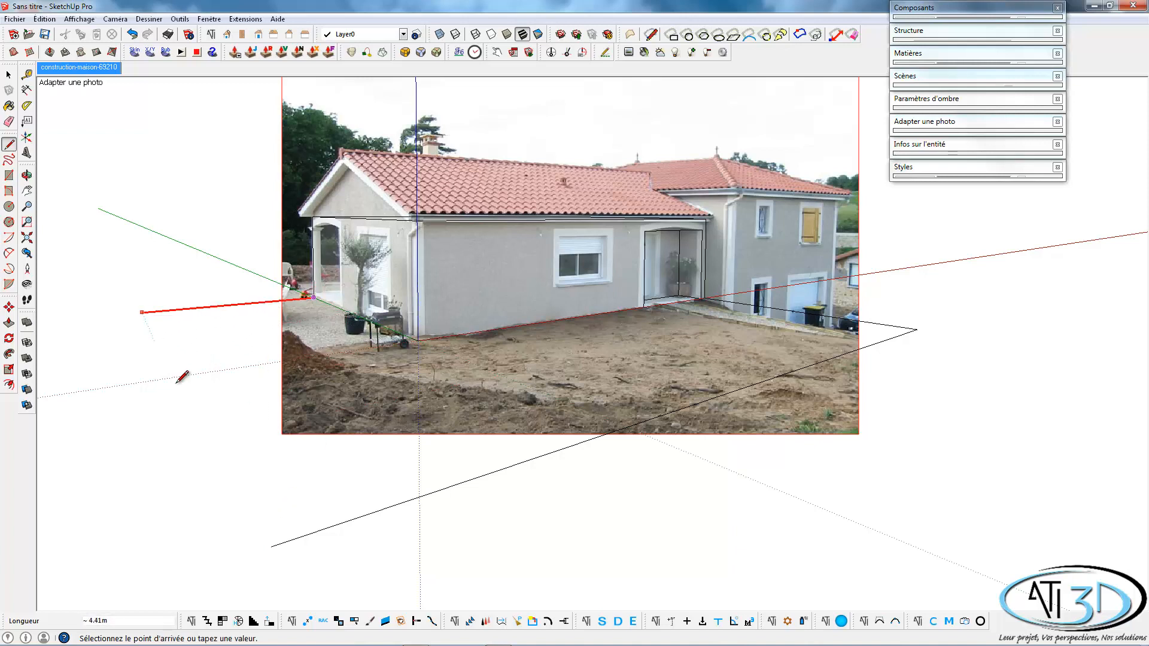
click(271, 541)
key(space)
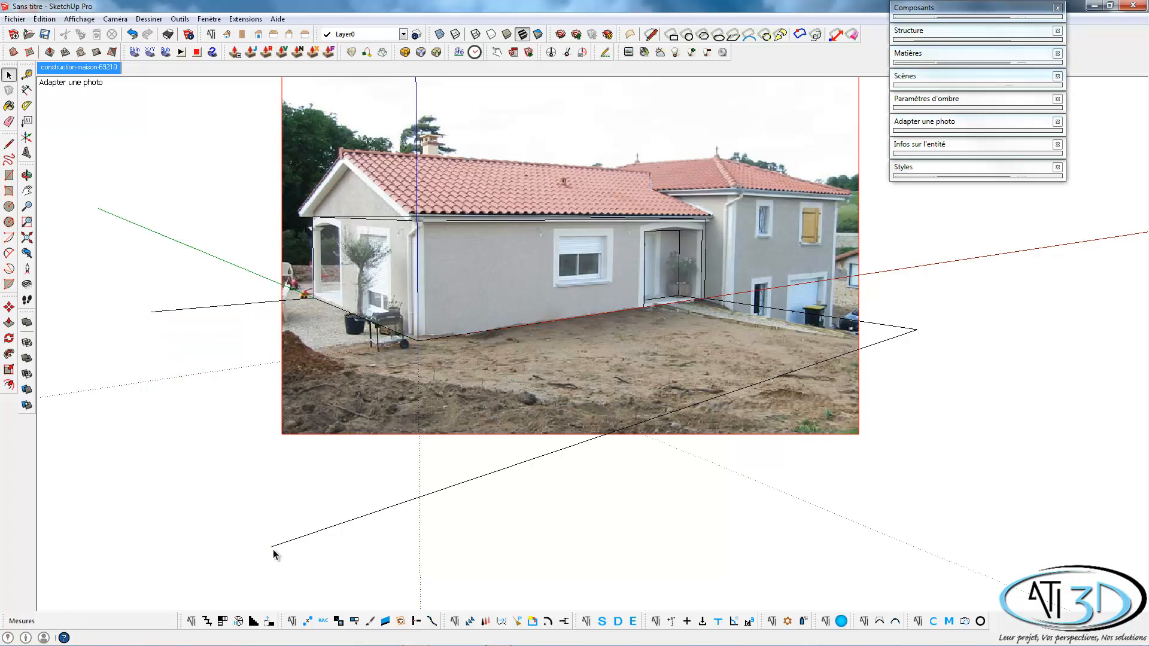
Join the two open line ends and retrace the gable and facade base edges to close the ground outline into a face.
key(l)
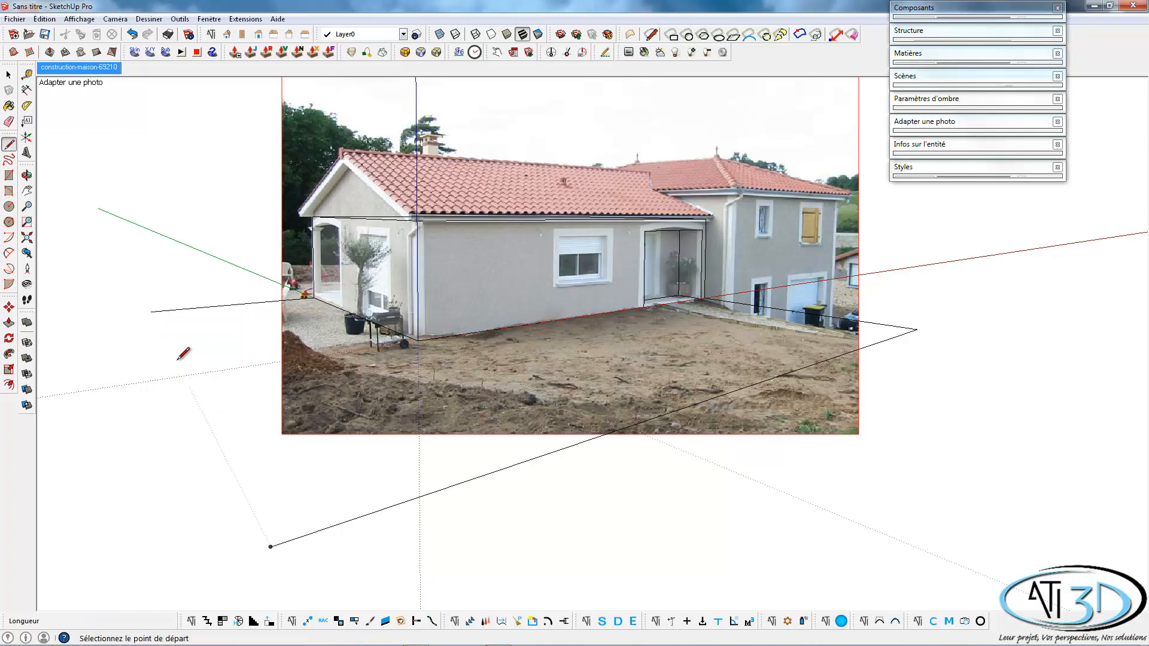
click(150, 311)
click(270, 546)
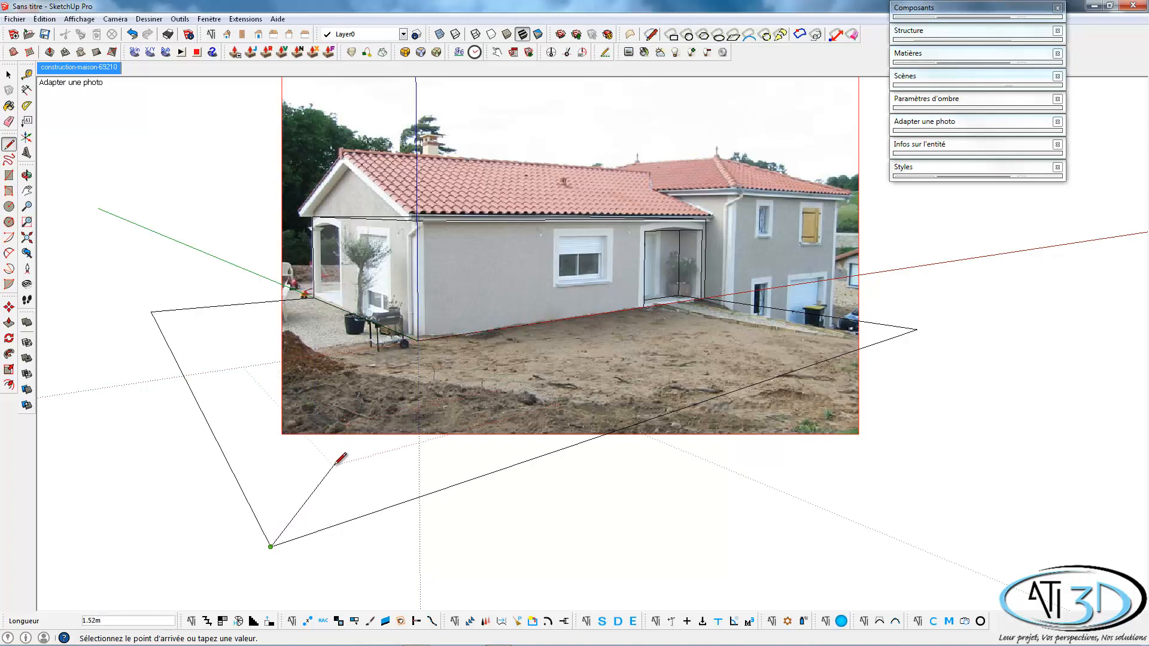
key(Escape)
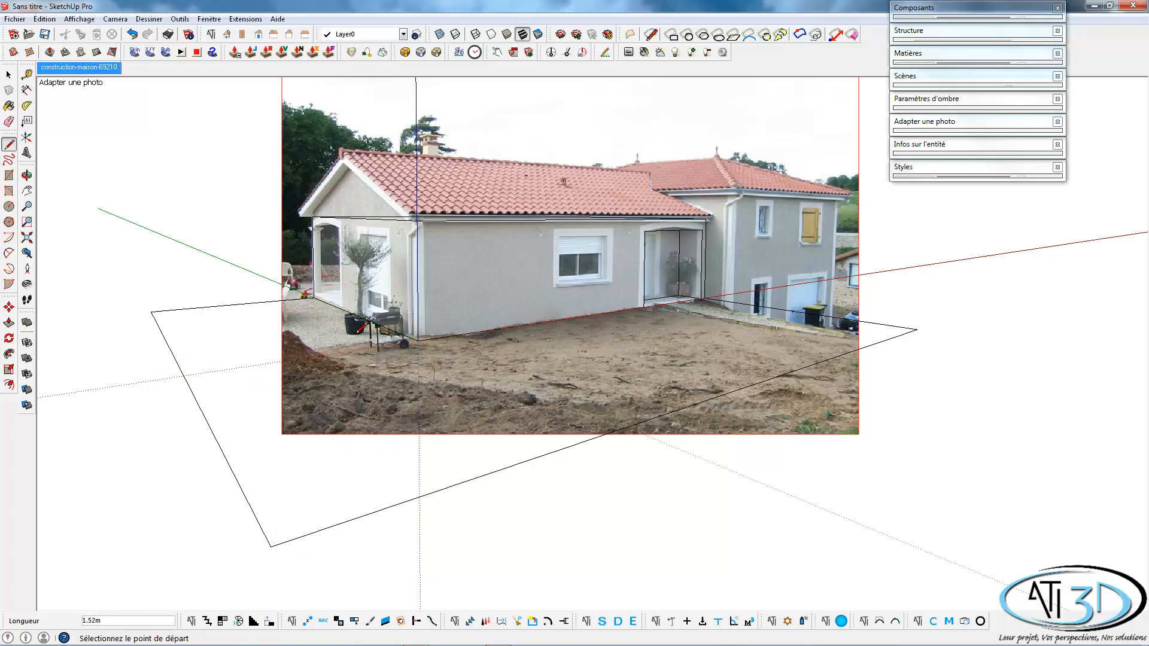
click(306, 296)
click(418, 340)
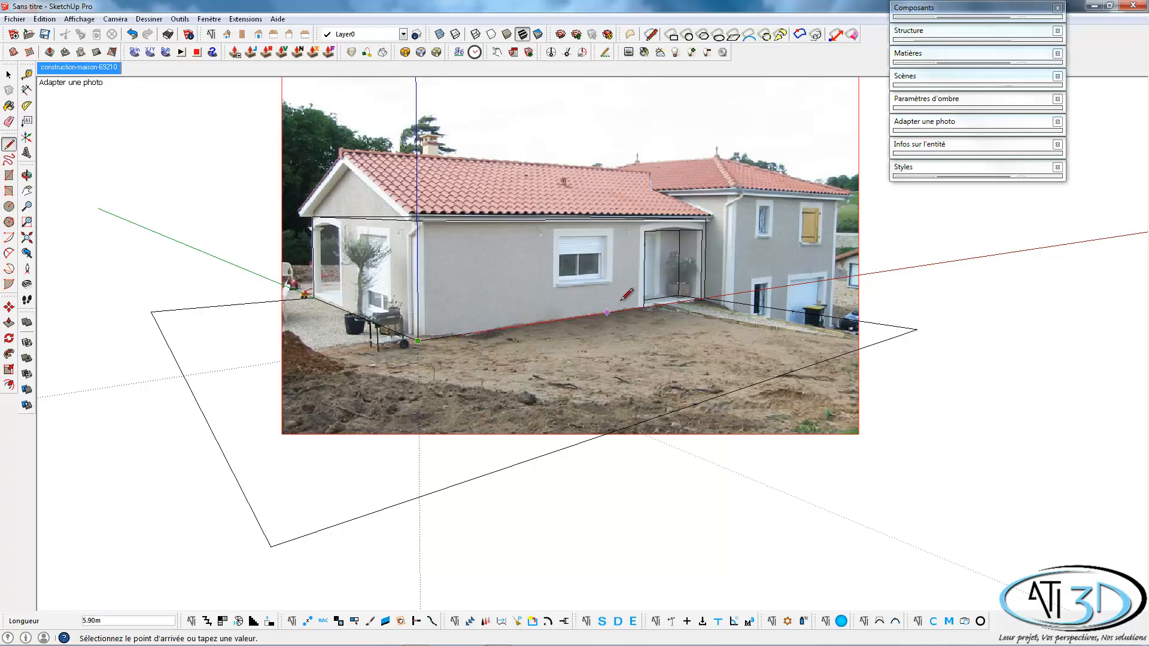
click(705, 297)
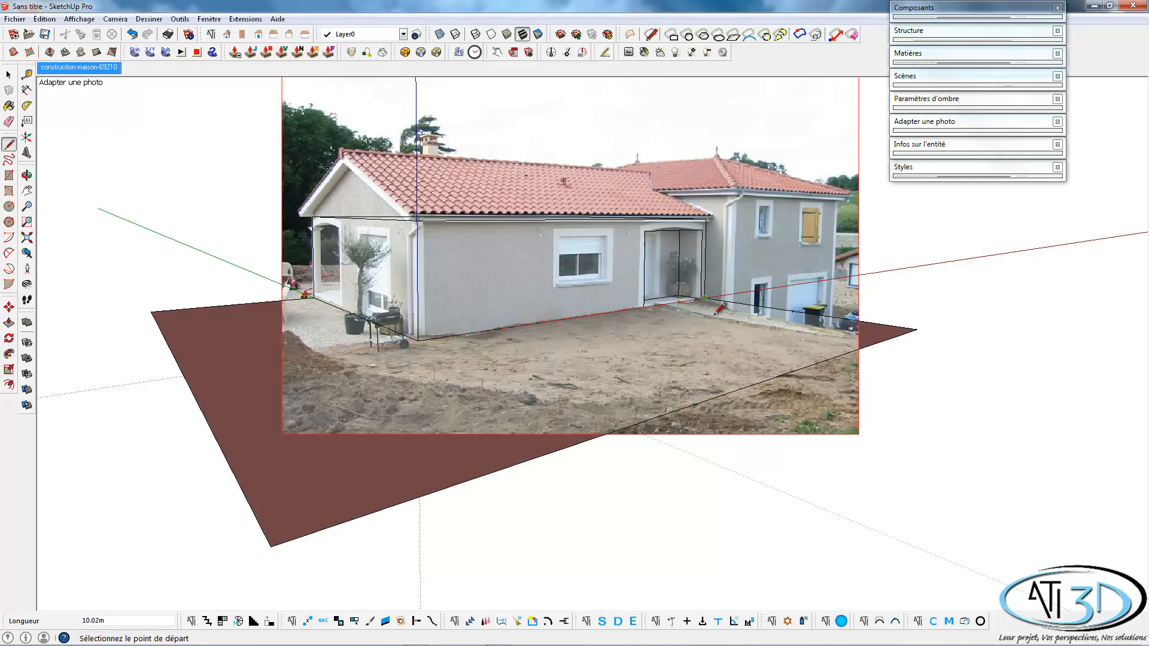
key(space)
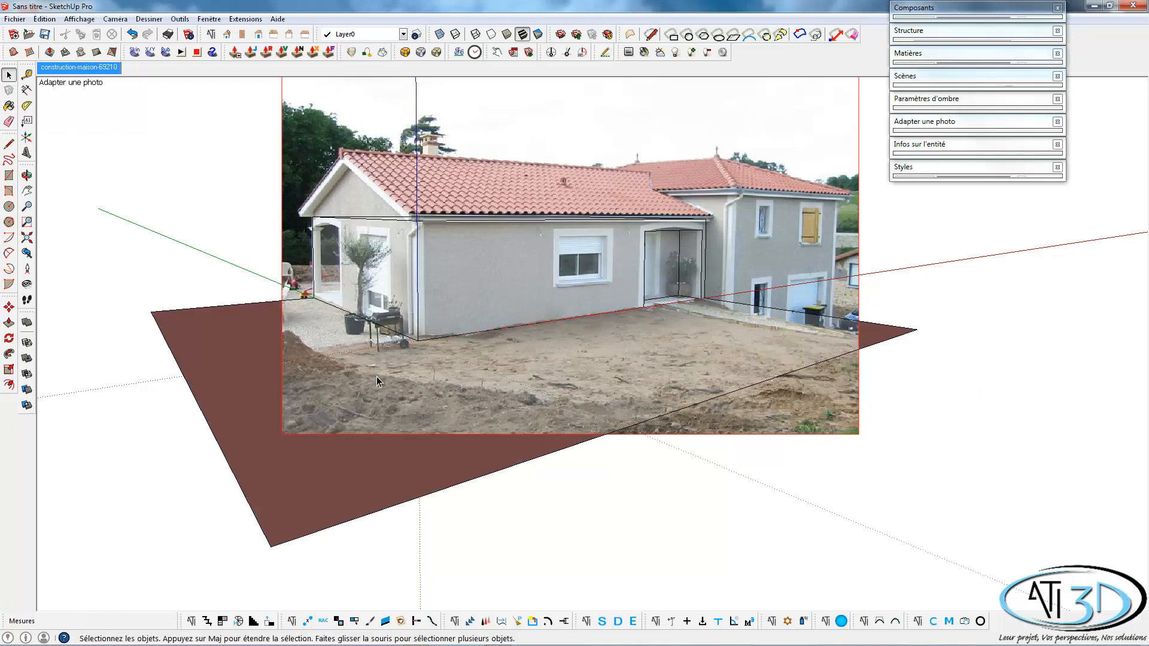
middle_drag(377, 381, 138, 139)
click(87, 71)
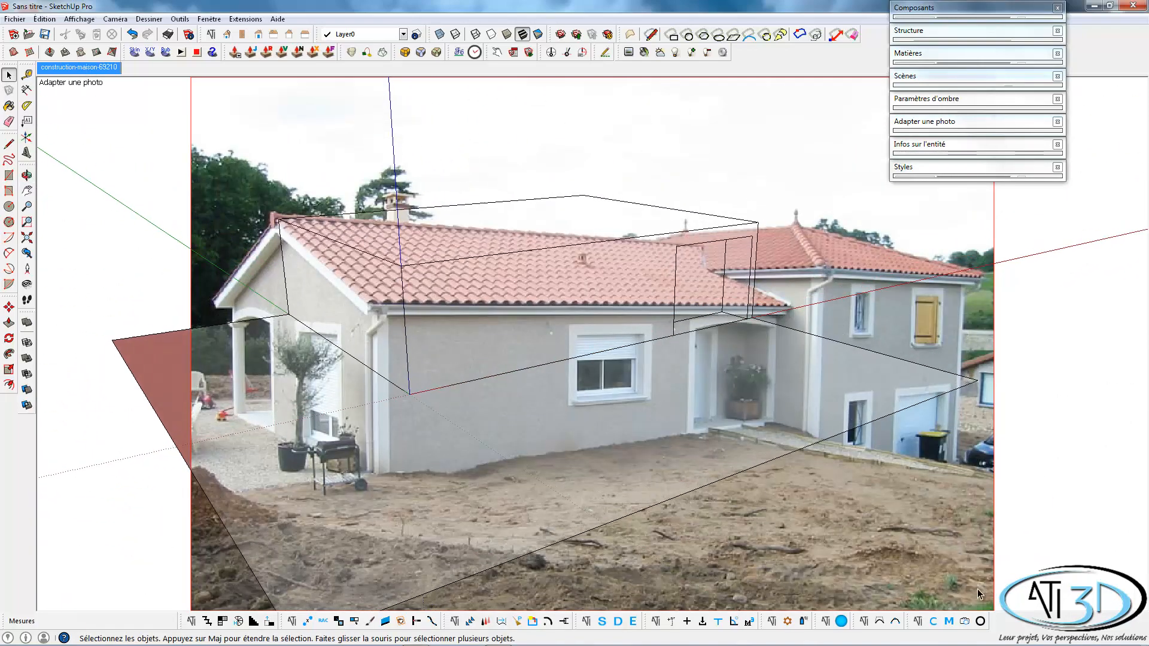
scroll(763, 462, down, 4)
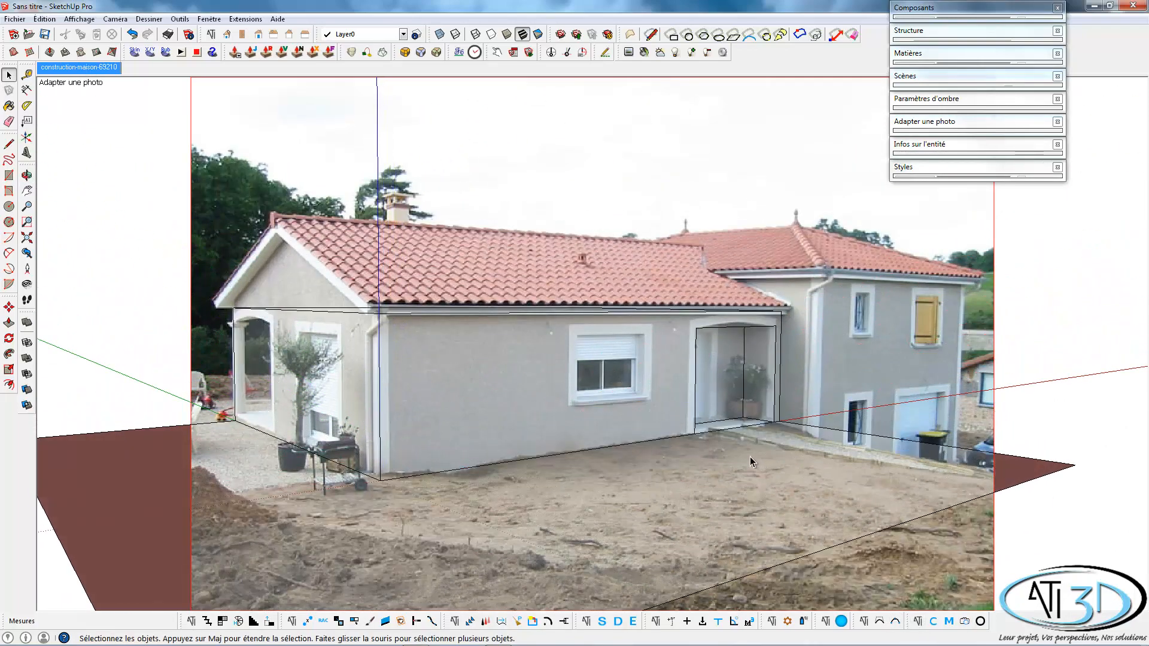
Split the front ground edge about 6.34 m from its garage-side corner and move the split point about 2.54 m to the photo's lower-right corner.
shift+middle_drag(732, 454, 600, 365)
key(l)
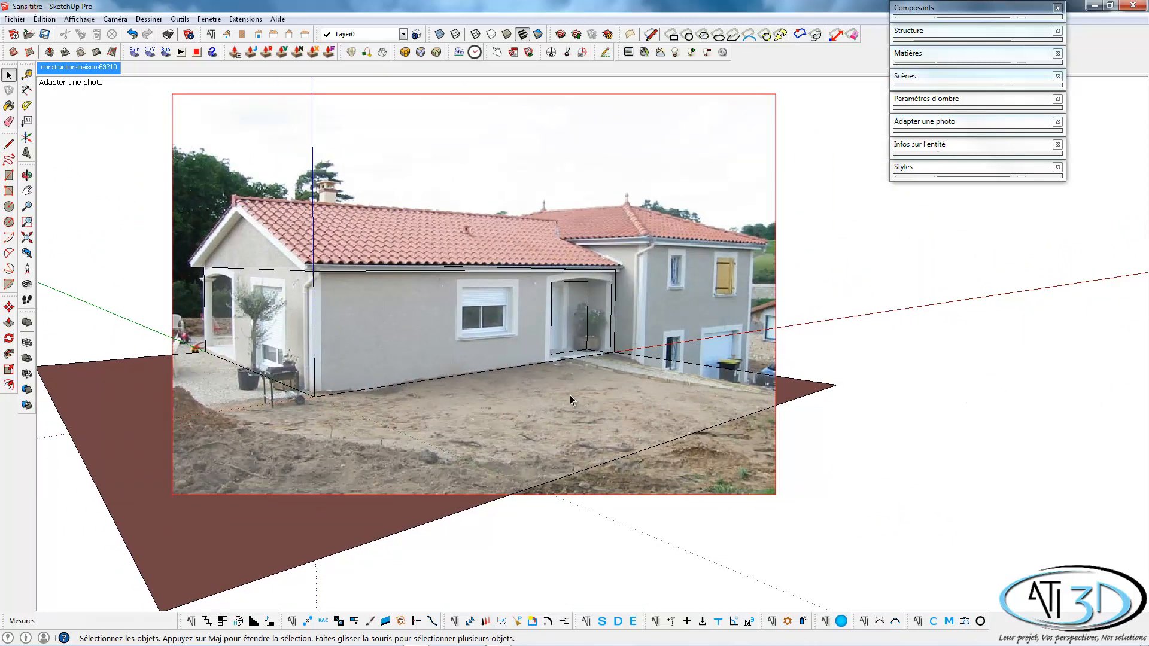
click(836, 385)
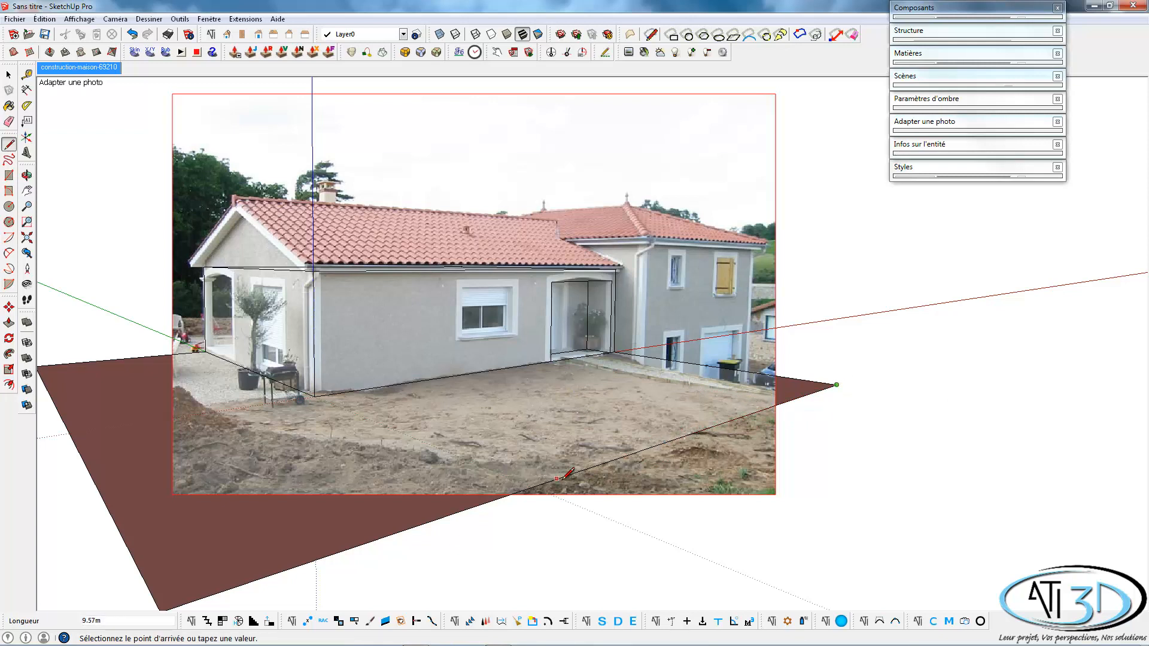
click(694, 434)
key(m)
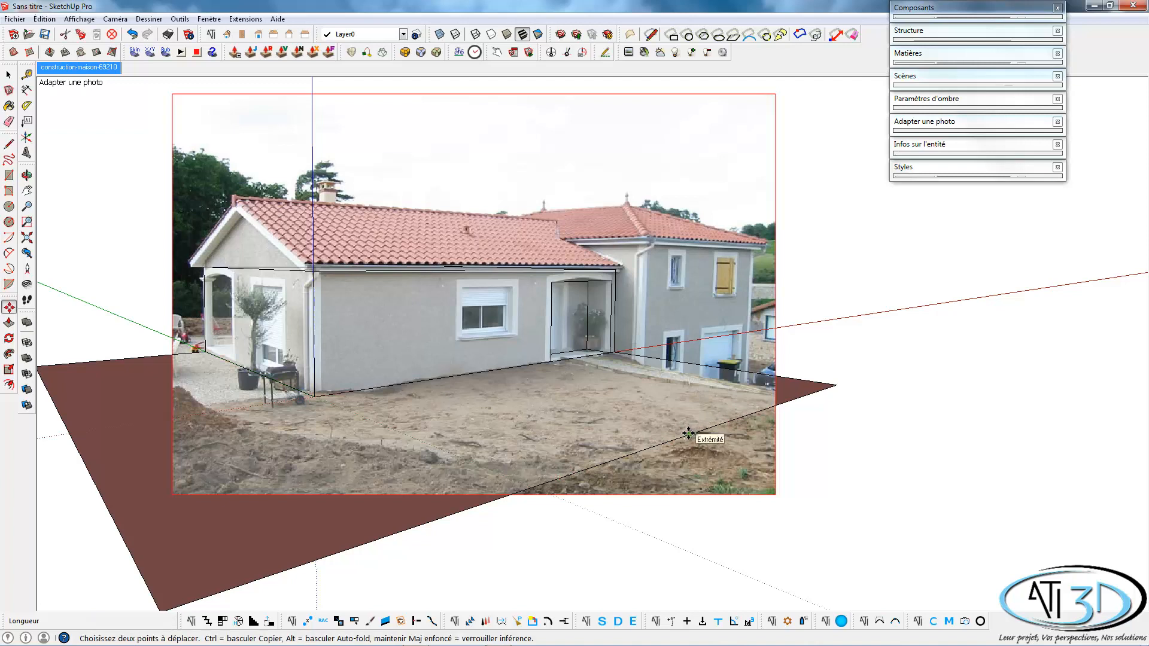
click(688, 433)
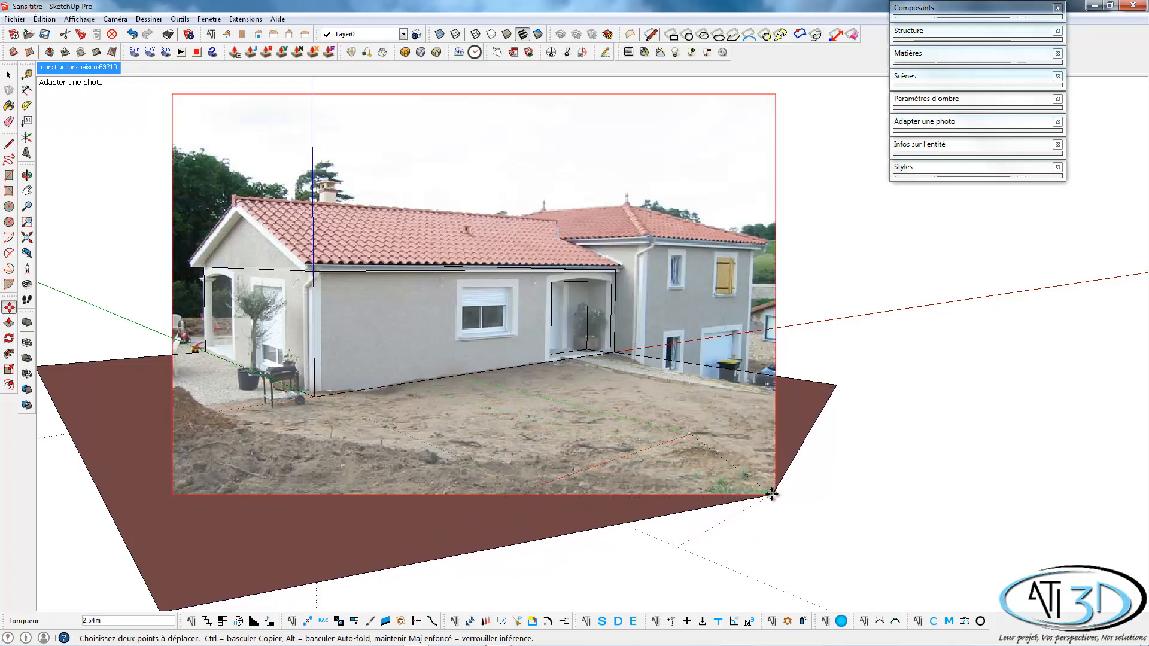
click(772, 493)
Fine-tune the point at the photo's lower-right corner and move the garage-side ground corner about 1.7 m onto the photo's right border.
scroll(781, 494, up, 4)
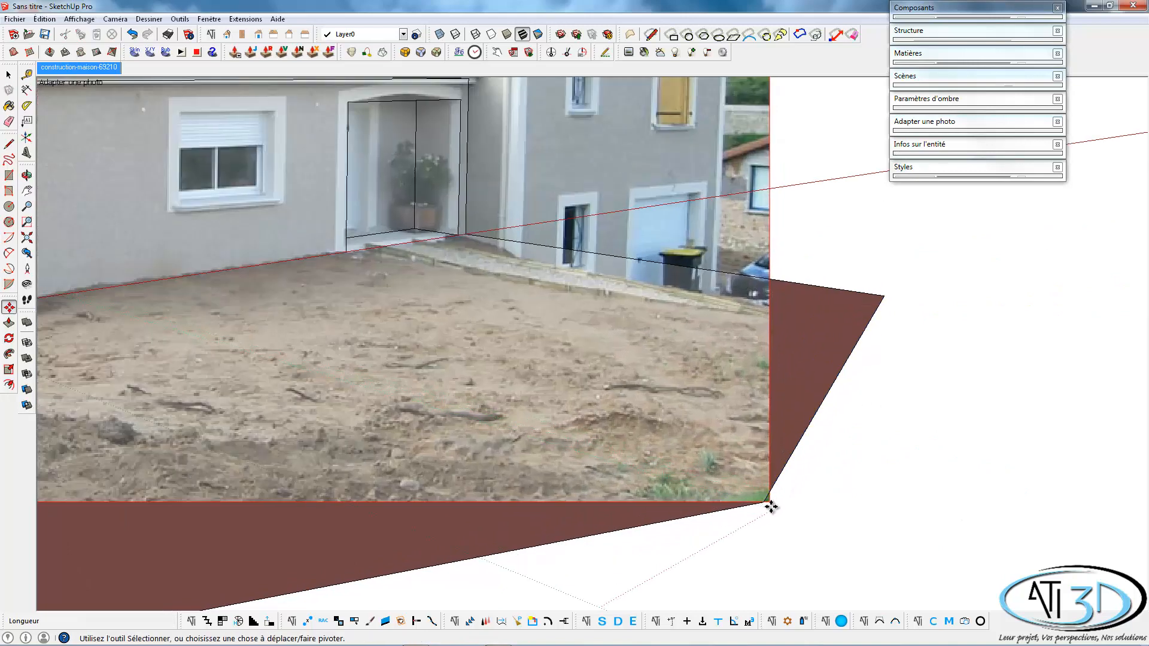
click(769, 503)
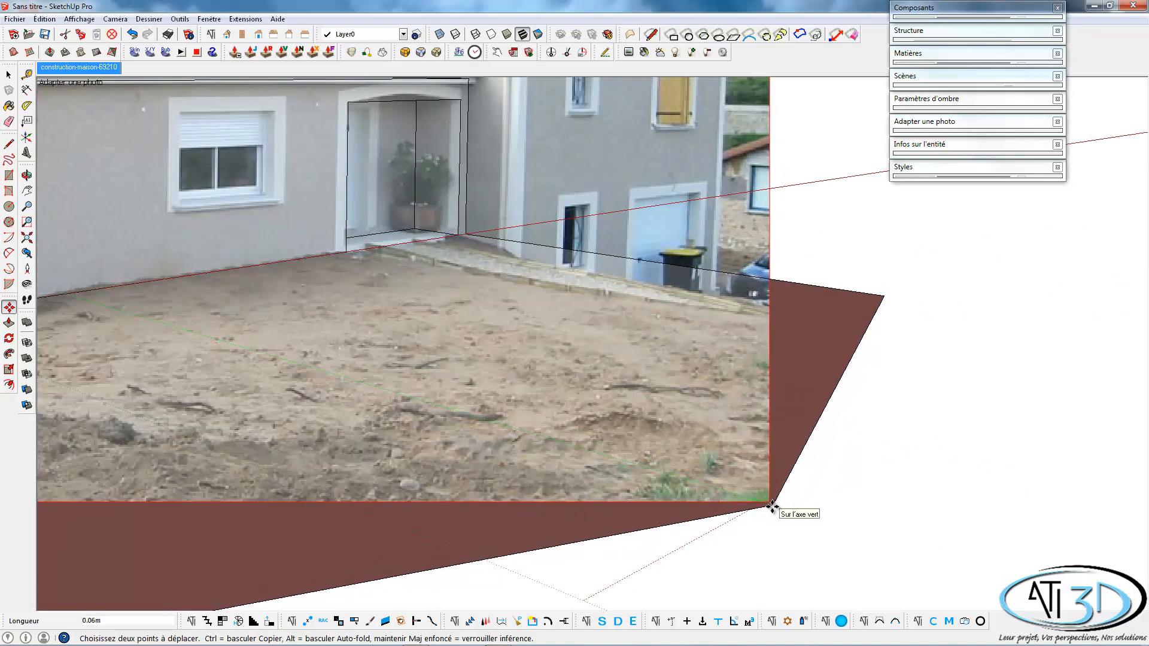
click(770, 502)
click(881, 296)
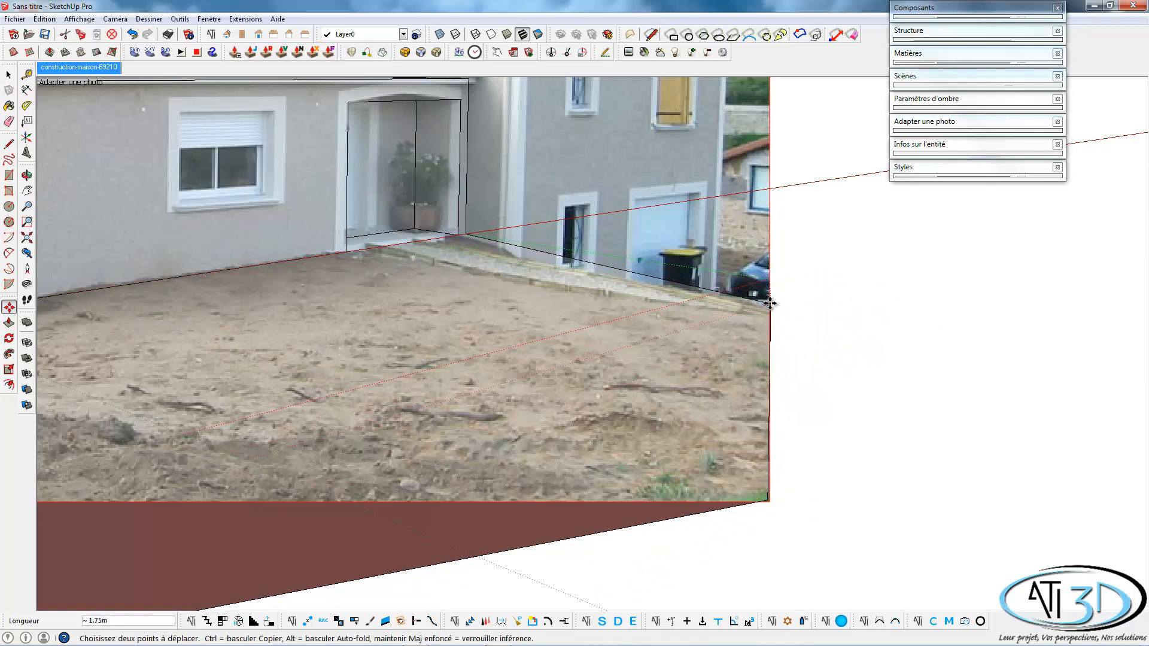
click(770, 304)
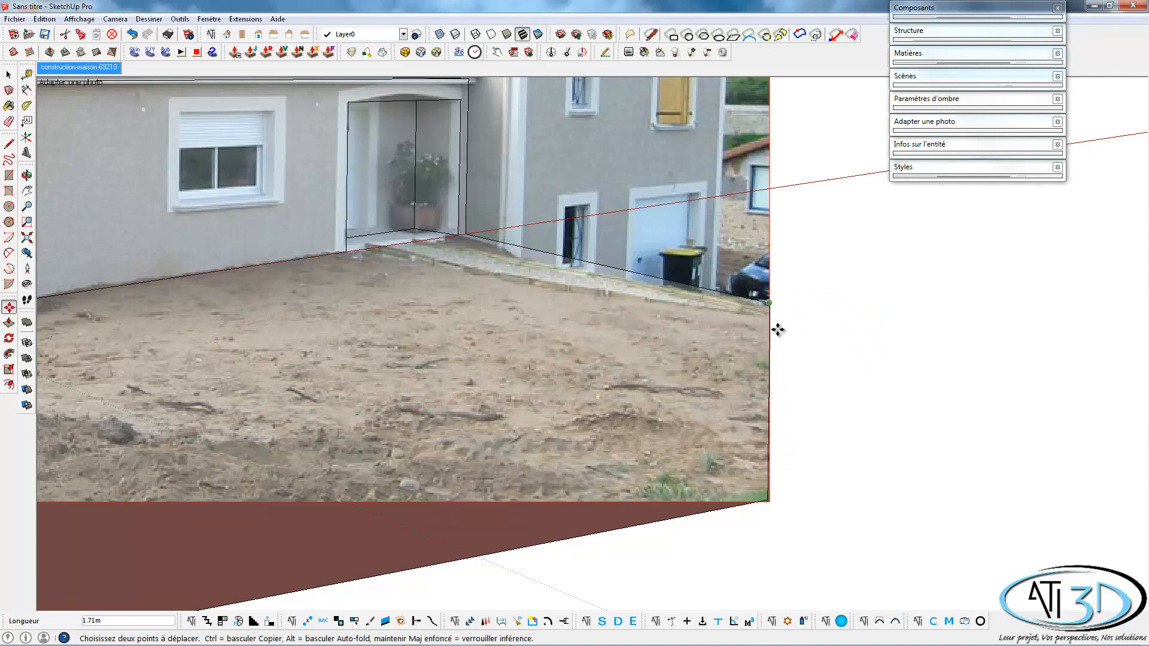
scroll(777, 330, down, 5)
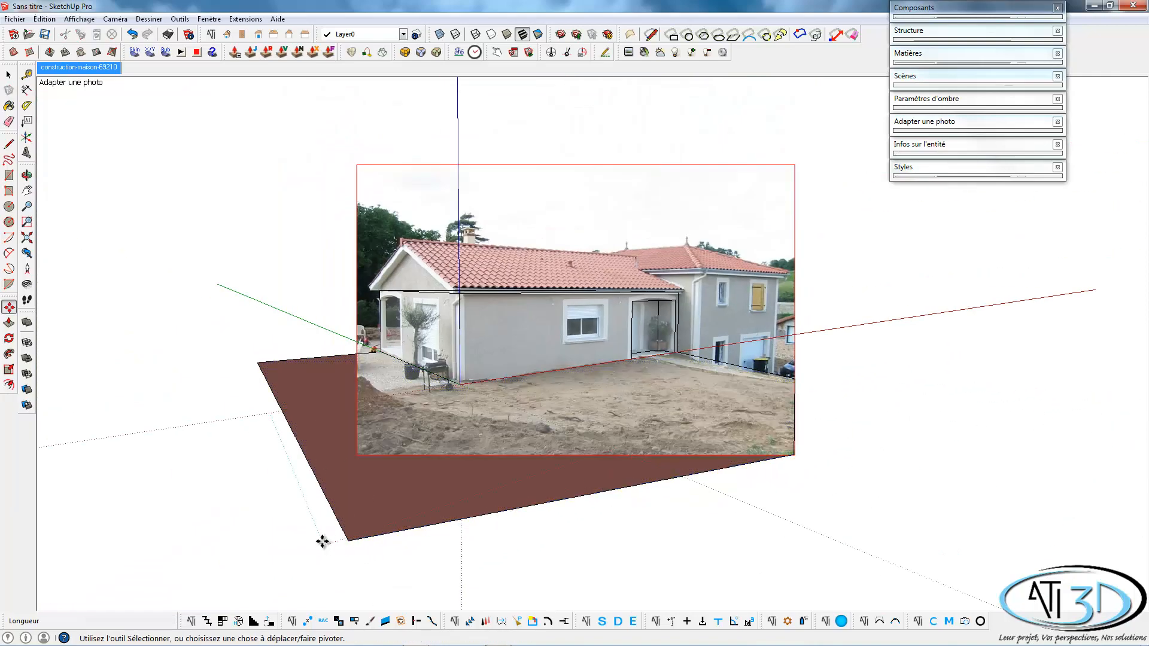
Move the front ground corner about 2.38 m to the photo's lower-left corner and the gable-side corner about 3.23 m onto the photo's left border.
click(348, 540)
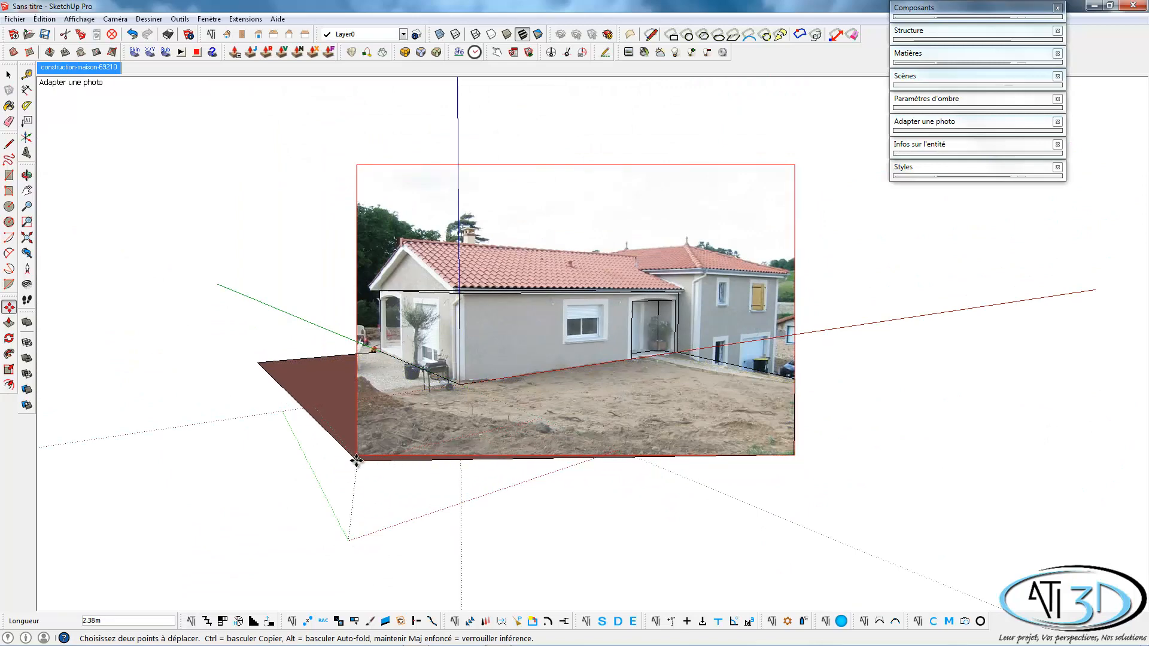
click(356, 459)
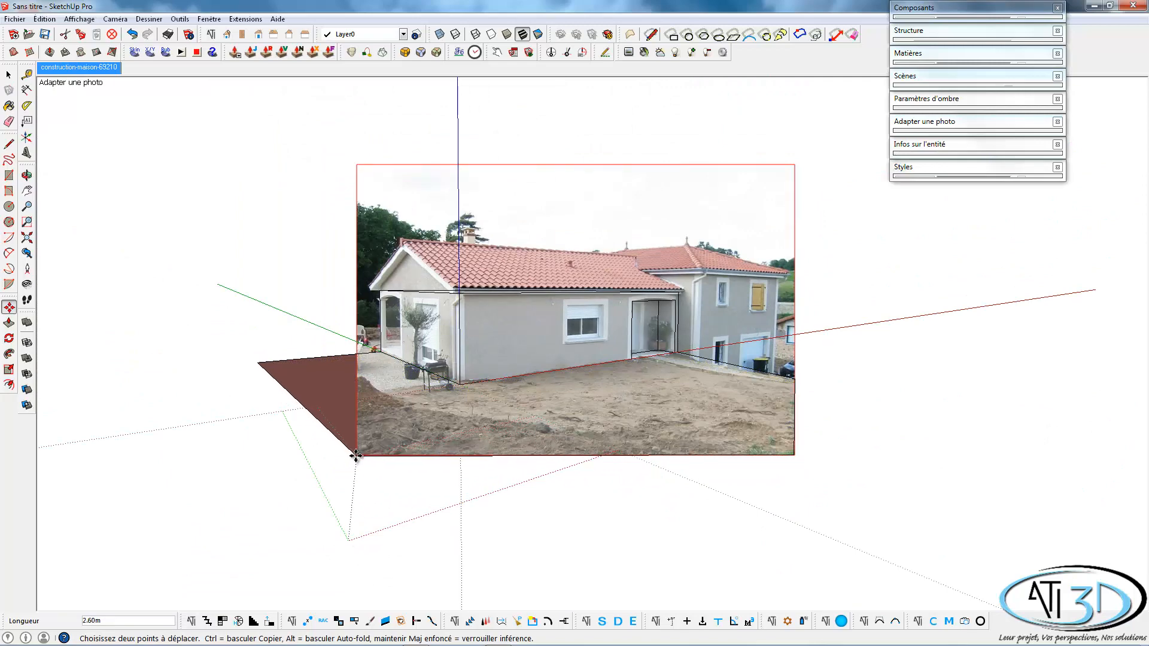
click(269, 362)
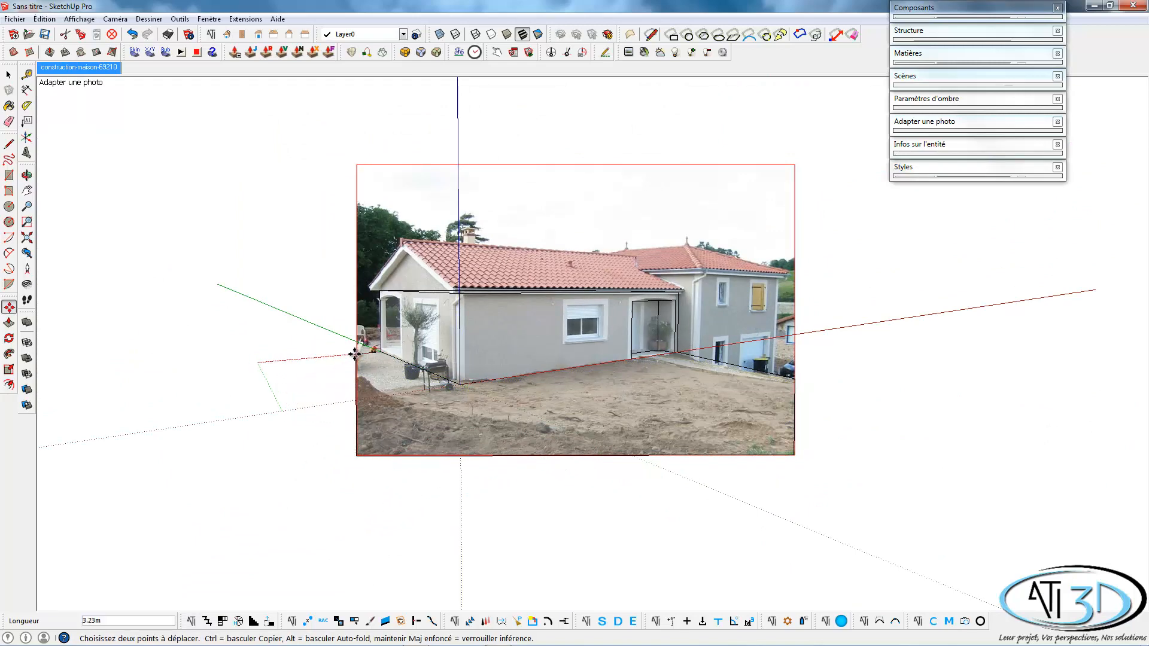
click(354, 355)
key(space)
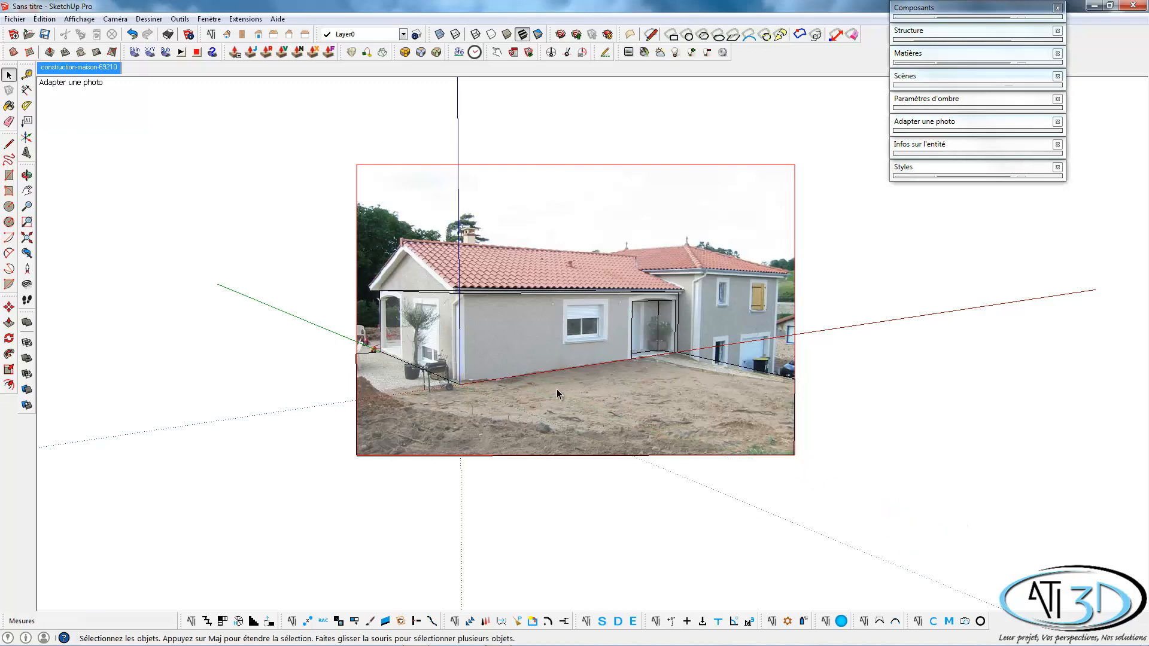
Select the ground face in a 3D view of the model and reverse its orientation.
middle_drag(537, 366, 541, 472)
click(530, 429)
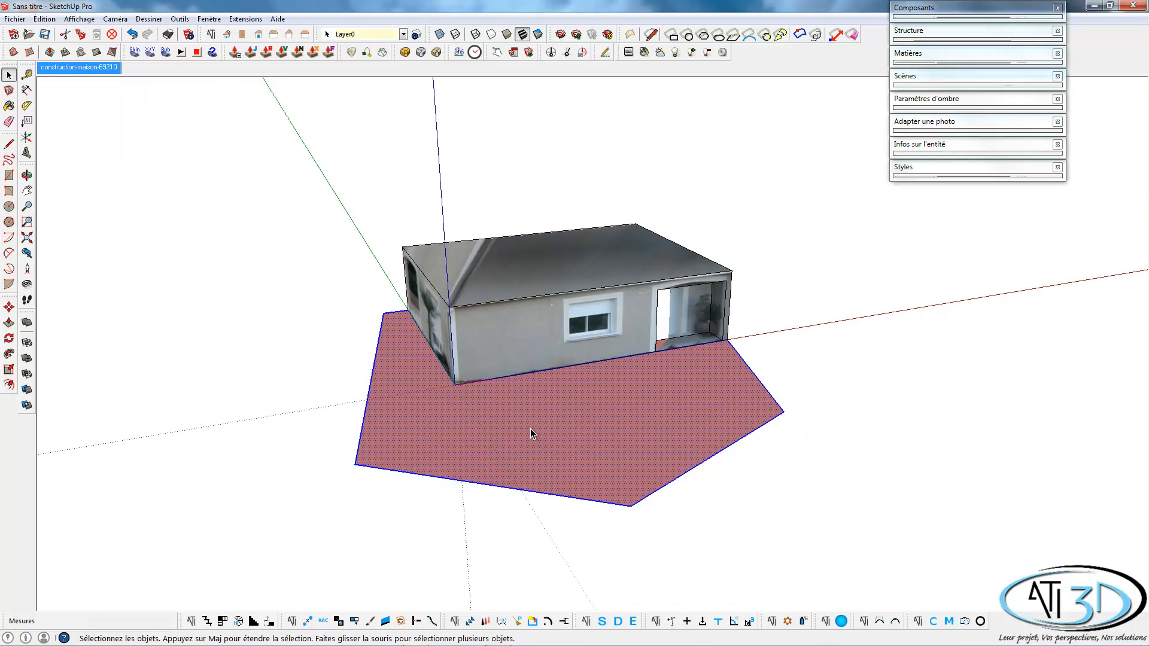
right_click(530, 428)
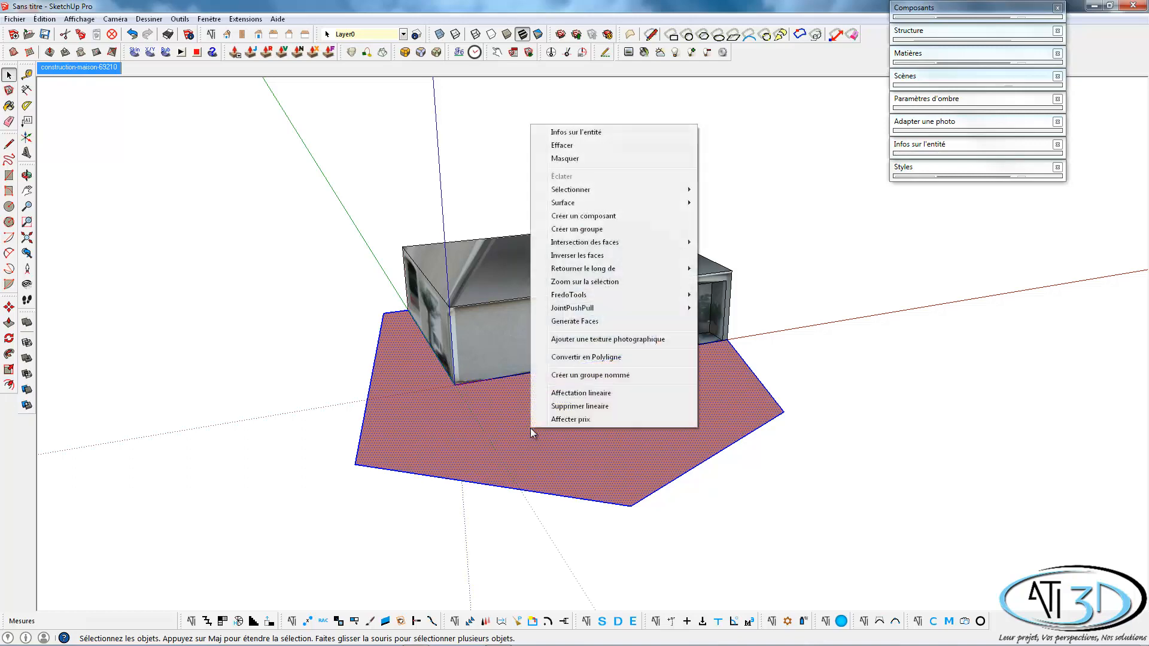
click(614, 256)
click(697, 524)
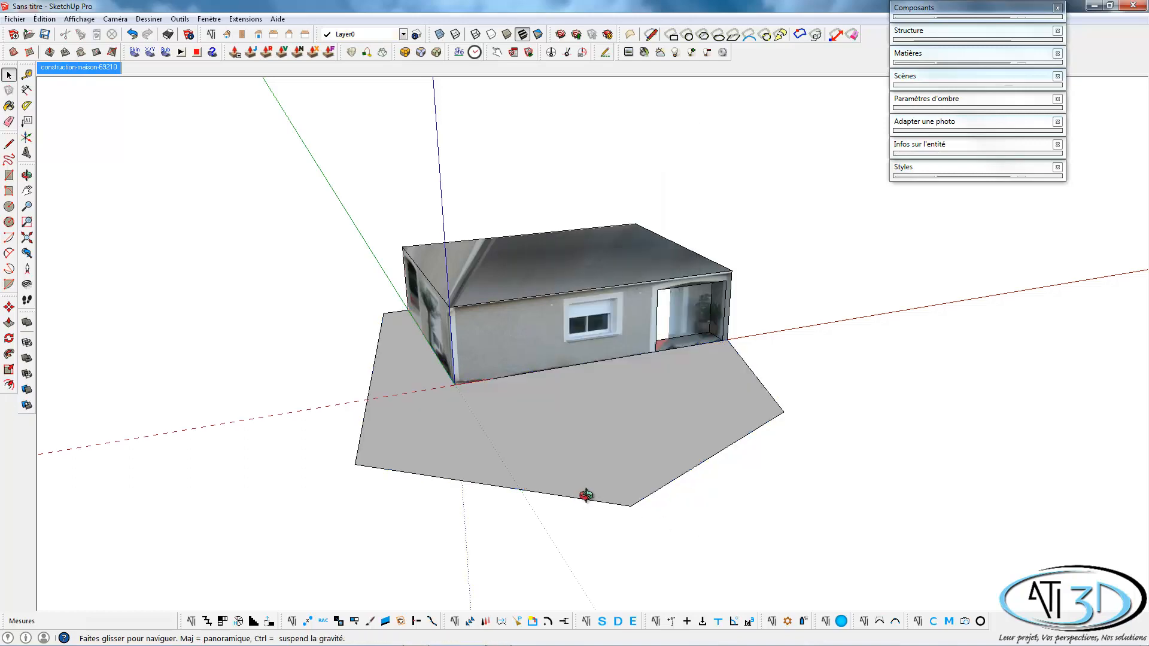
middle_drag(585, 487, 639, 476)
In the matched photo view, draw a Bezier curve along the gravel path's edge from the entrance to the photo's right border, endpoints about 5.97 m apart.
click(78, 67)
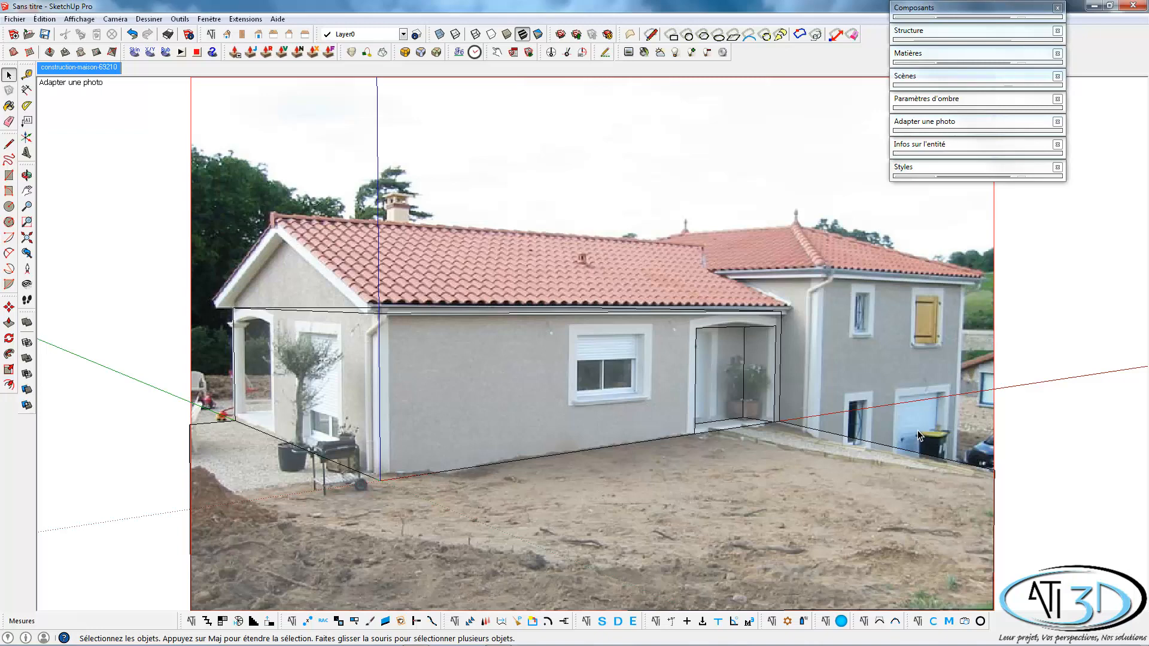
click(761, 542)
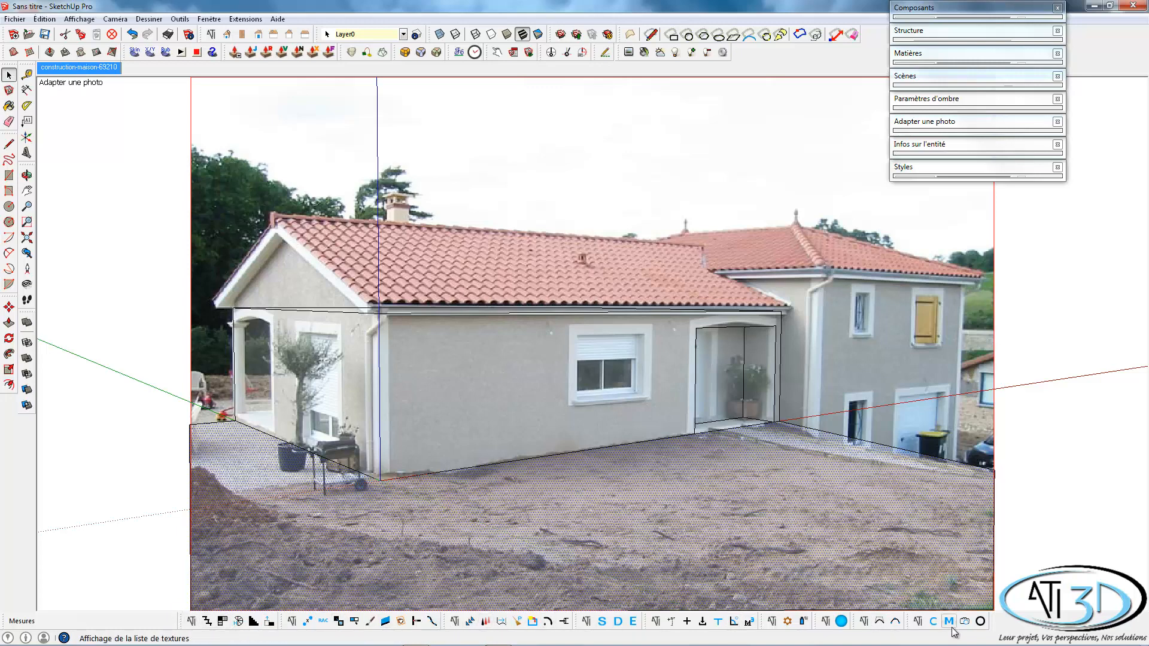
click(879, 622)
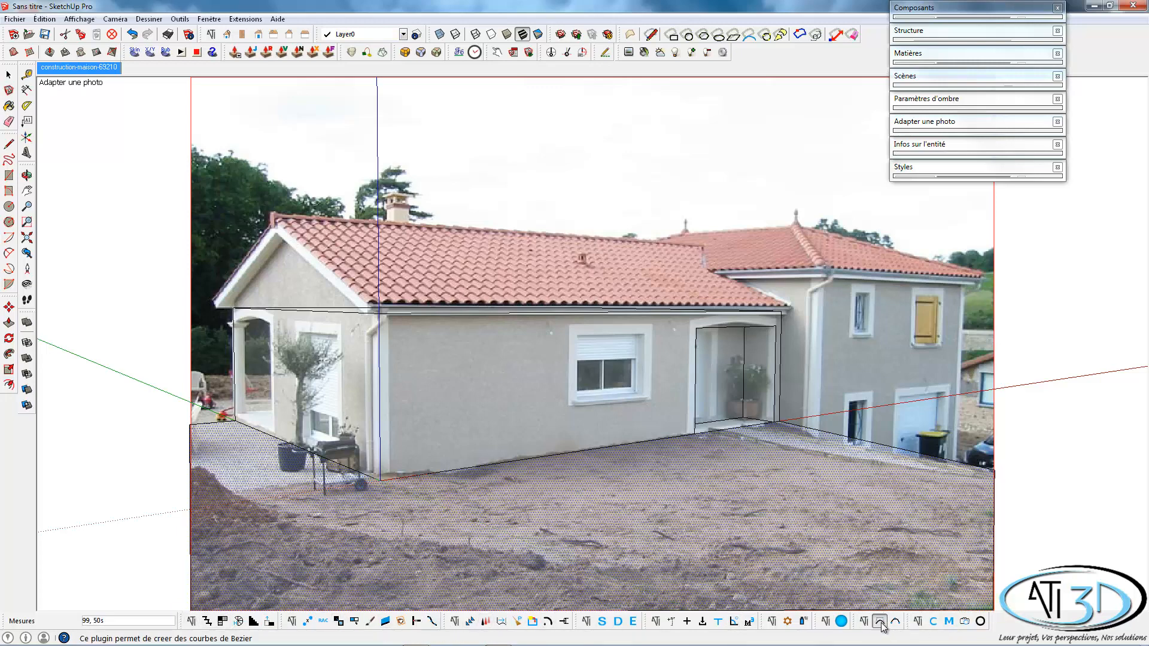
scroll(722, 437, up, 1)
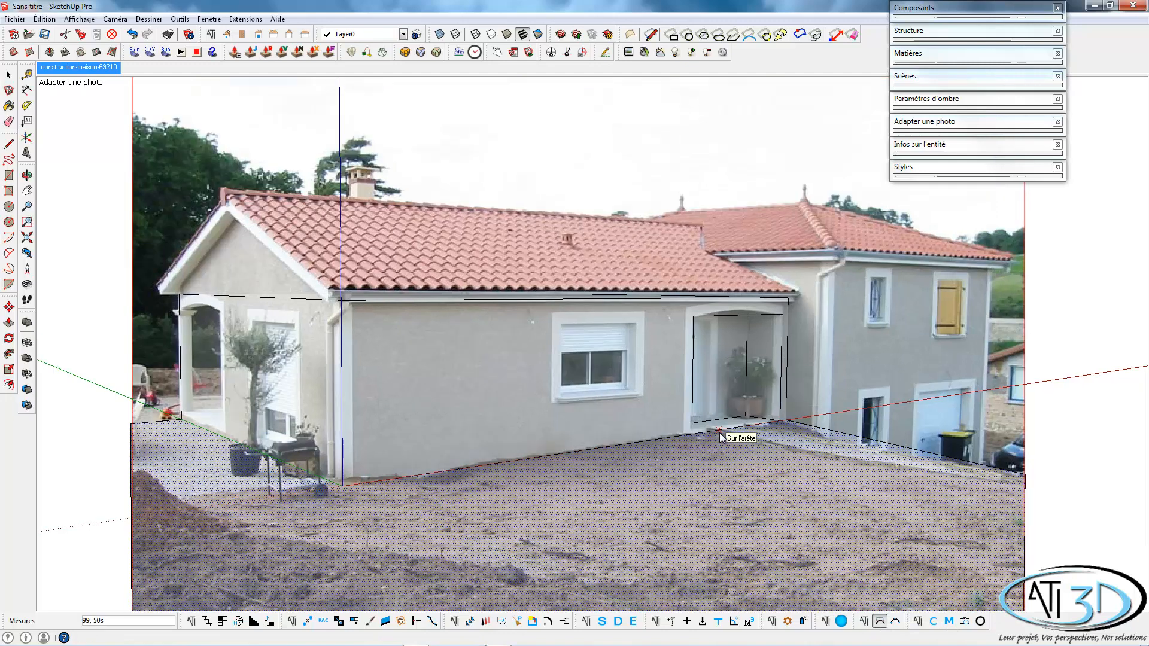
click(711, 431)
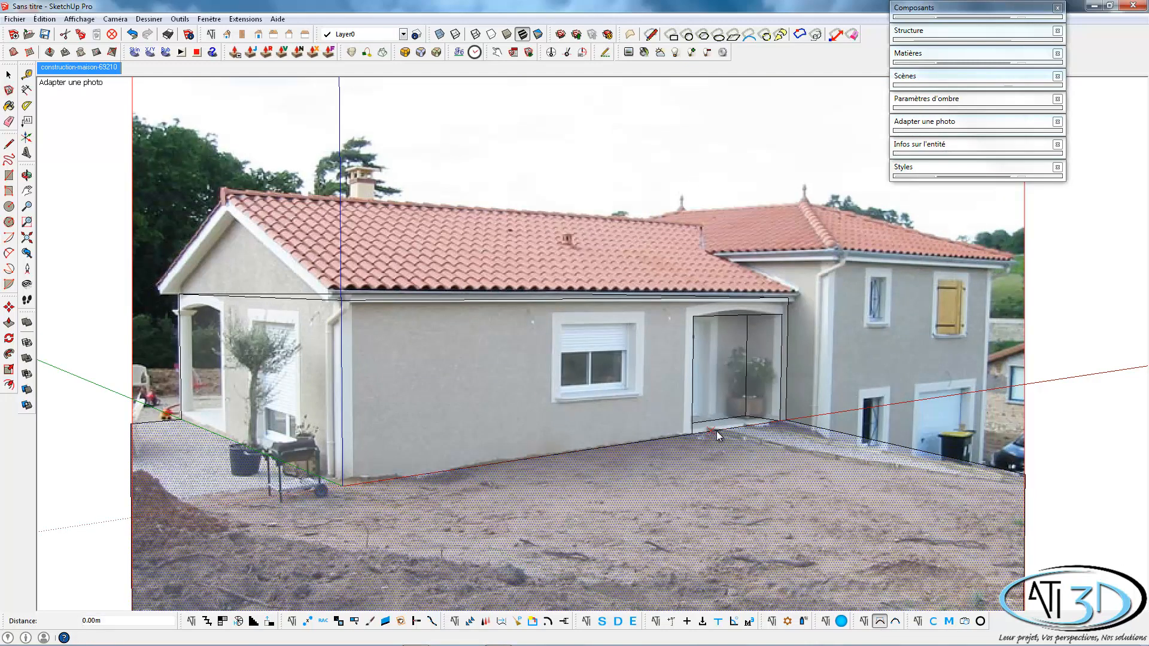
click(1023, 486)
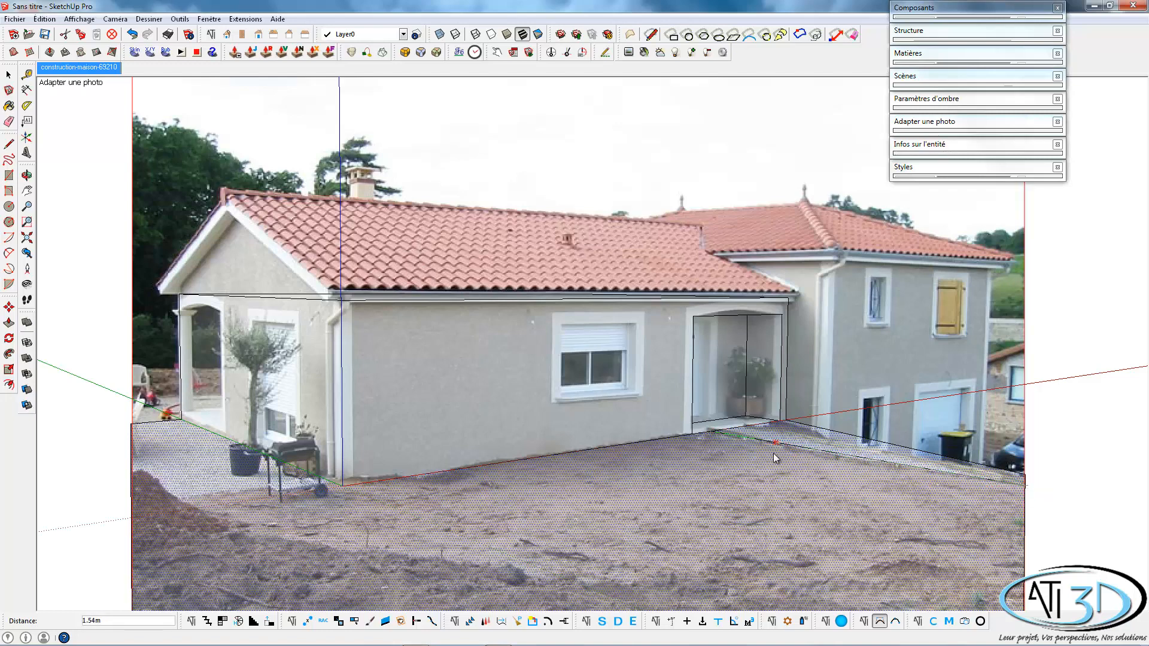
click(773, 453)
click(862, 466)
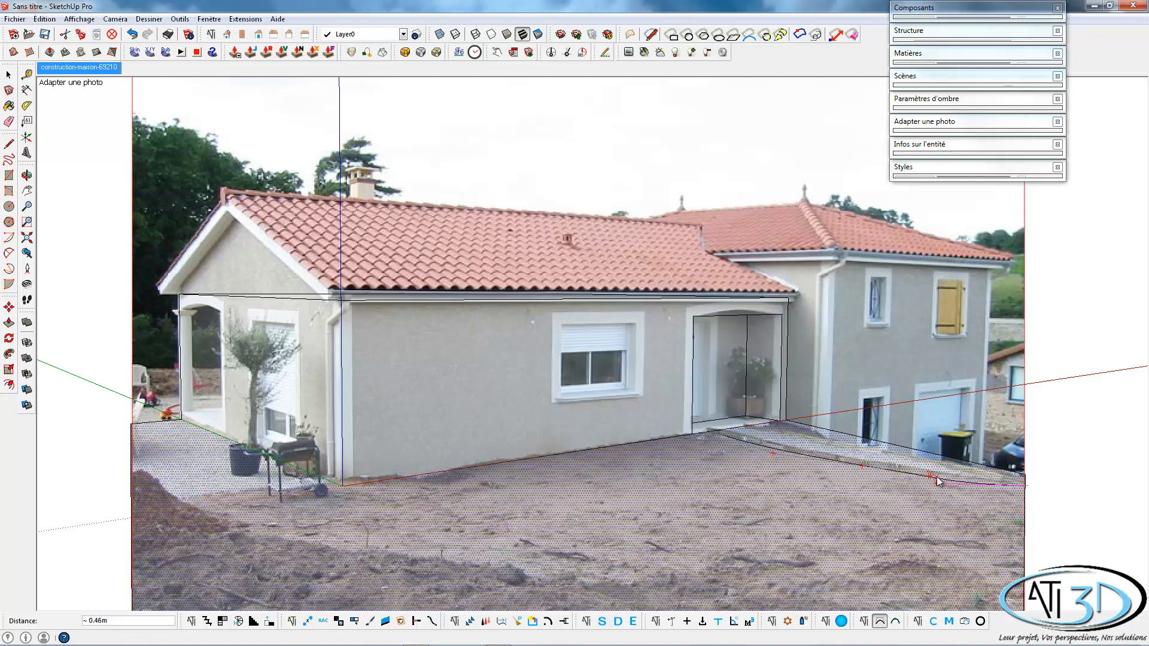
double_click(999, 481)
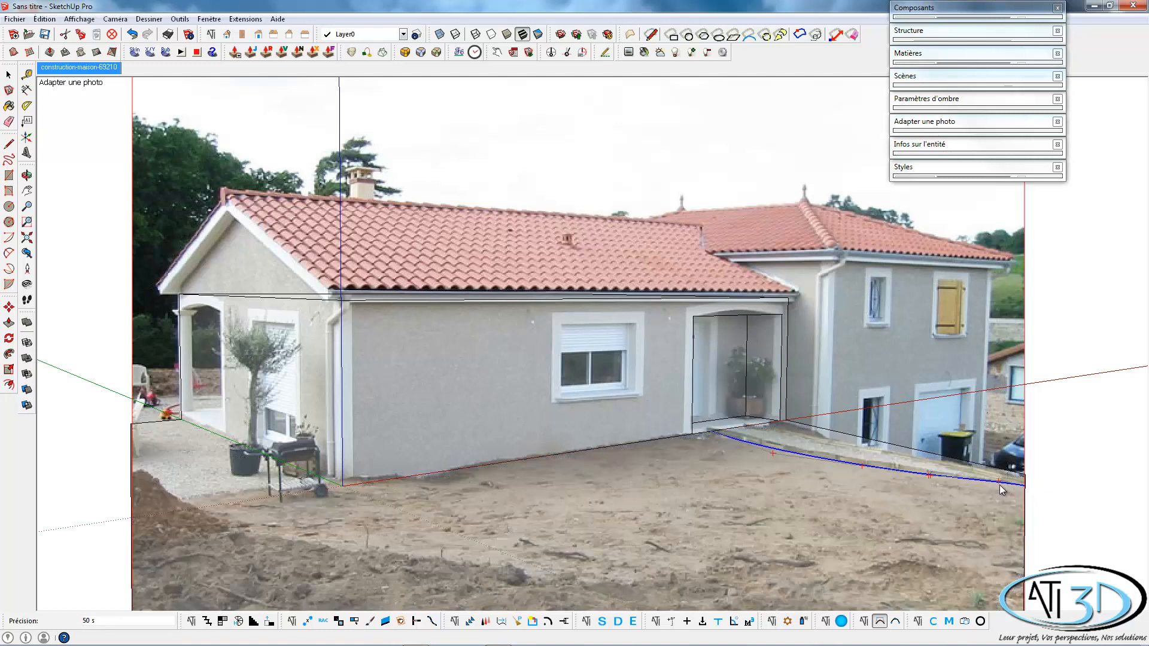
key(space)
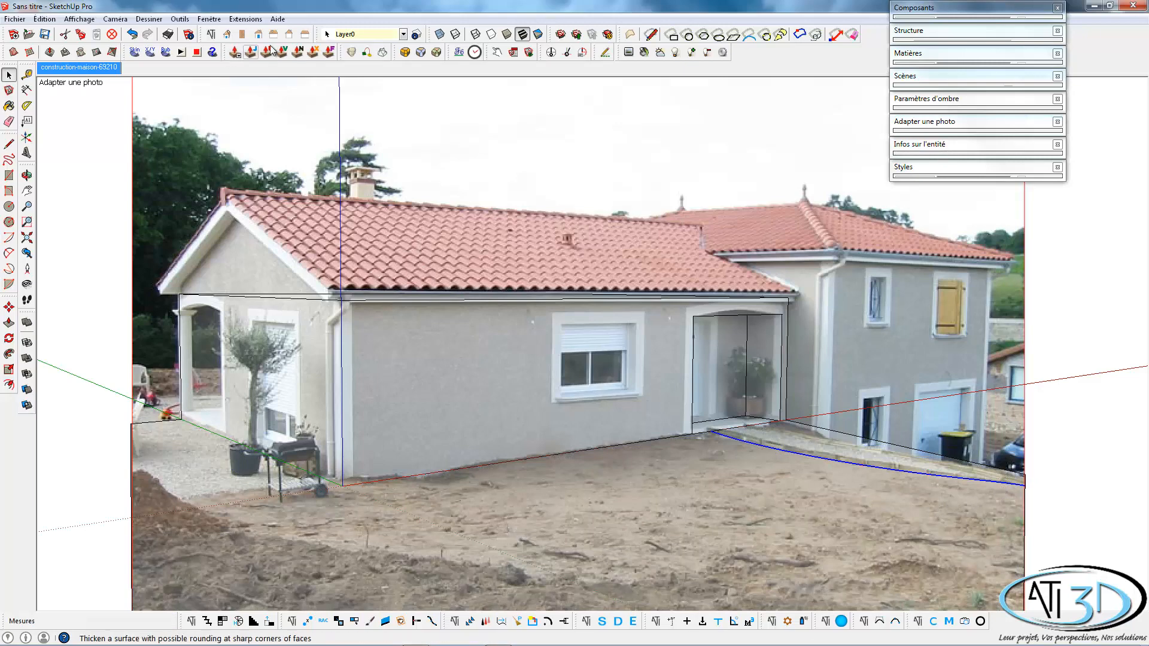
Try copying the path curve sideways from its facade endpoint in the top view, and undo the copy.
click(242, 34)
scroll(868, 394, down, 5)
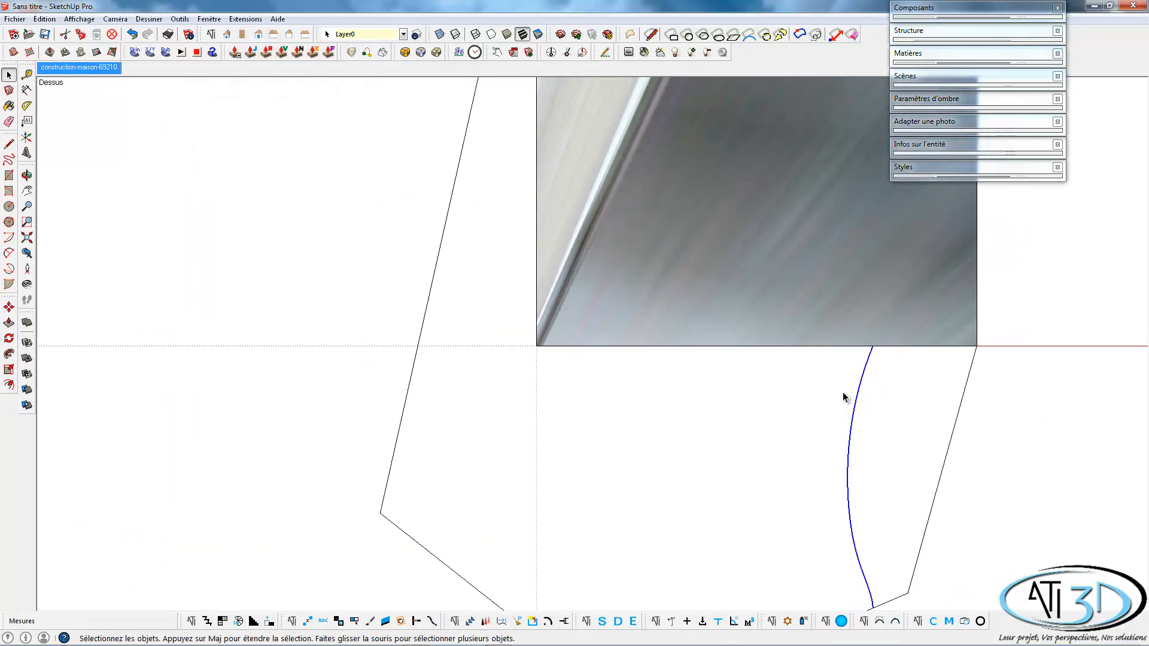
scroll(846, 400, up, 1)
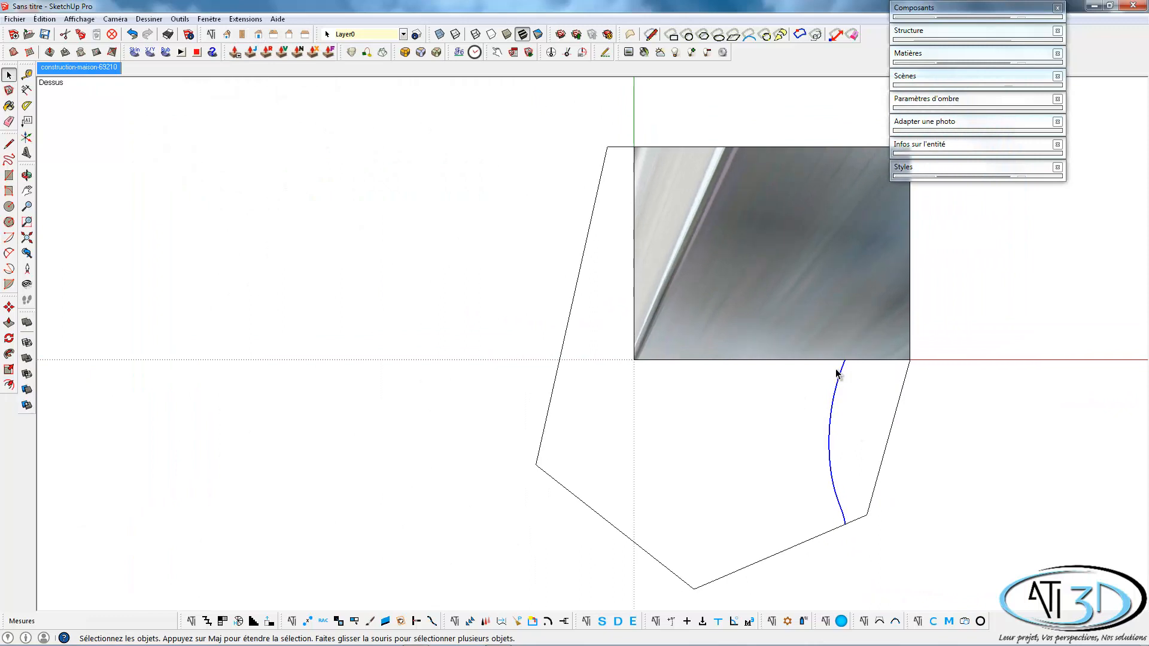
key(m)
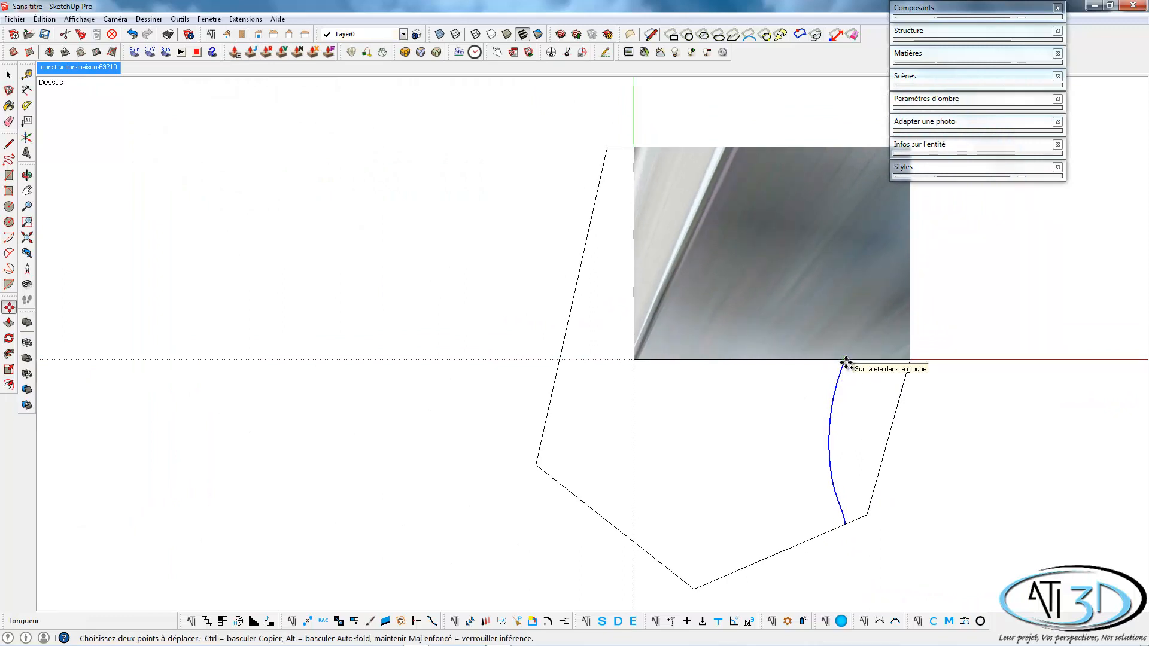
scroll(845, 362, up, 6)
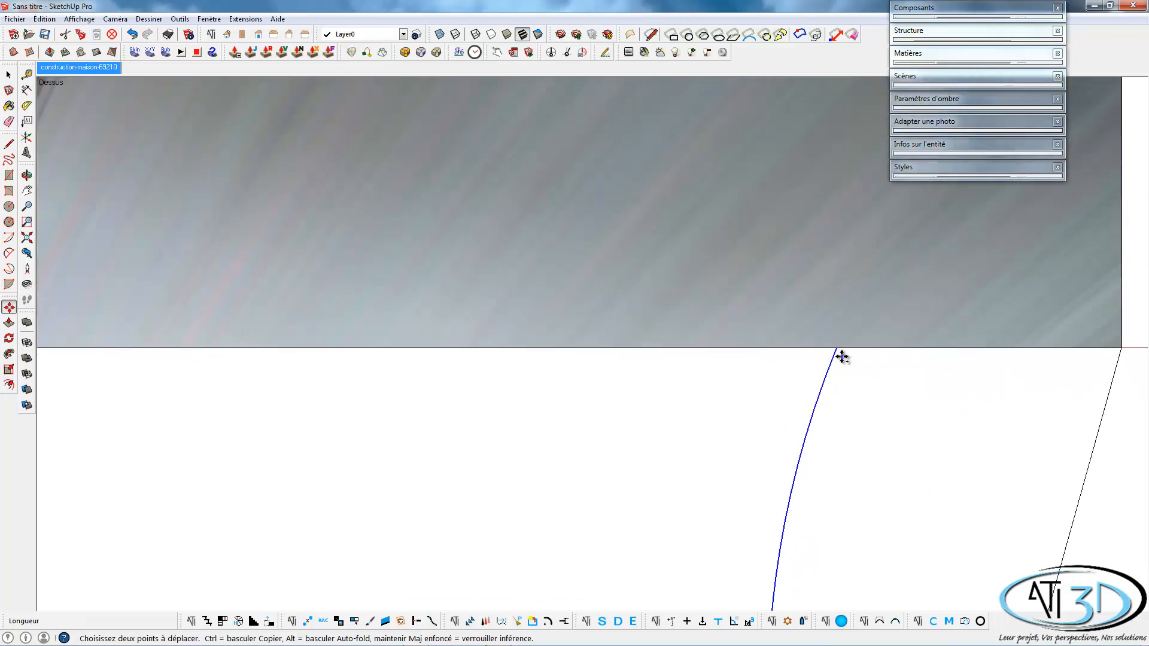
ctrl+click(837, 349)
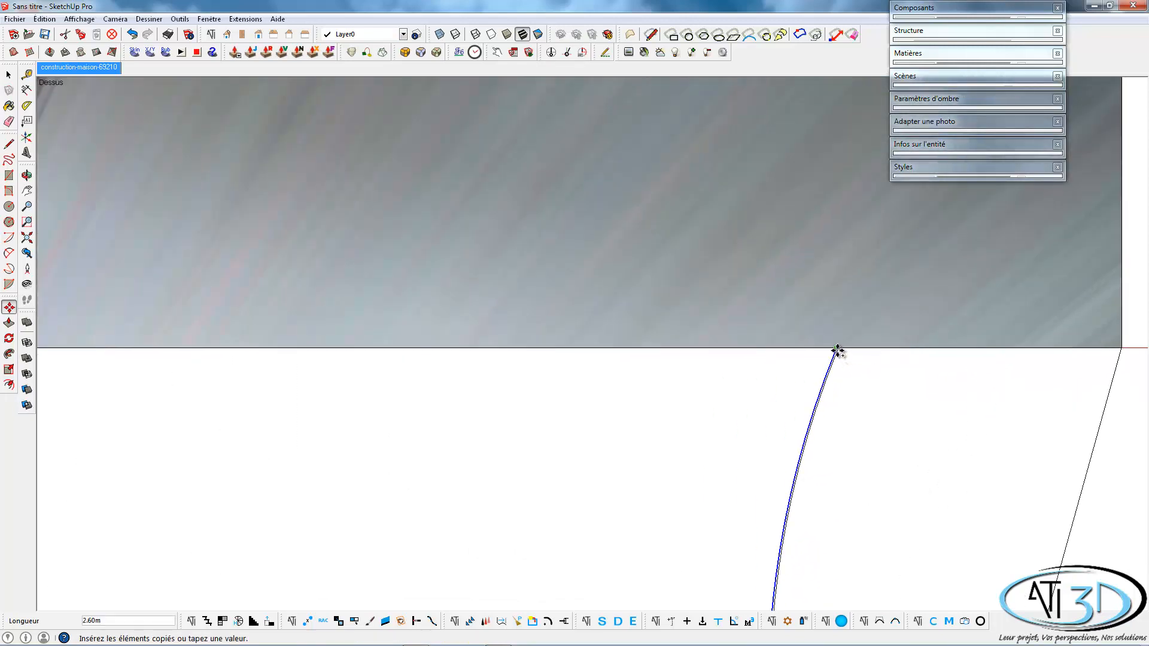
click(890, 358)
scroll(897, 353, down, 4)
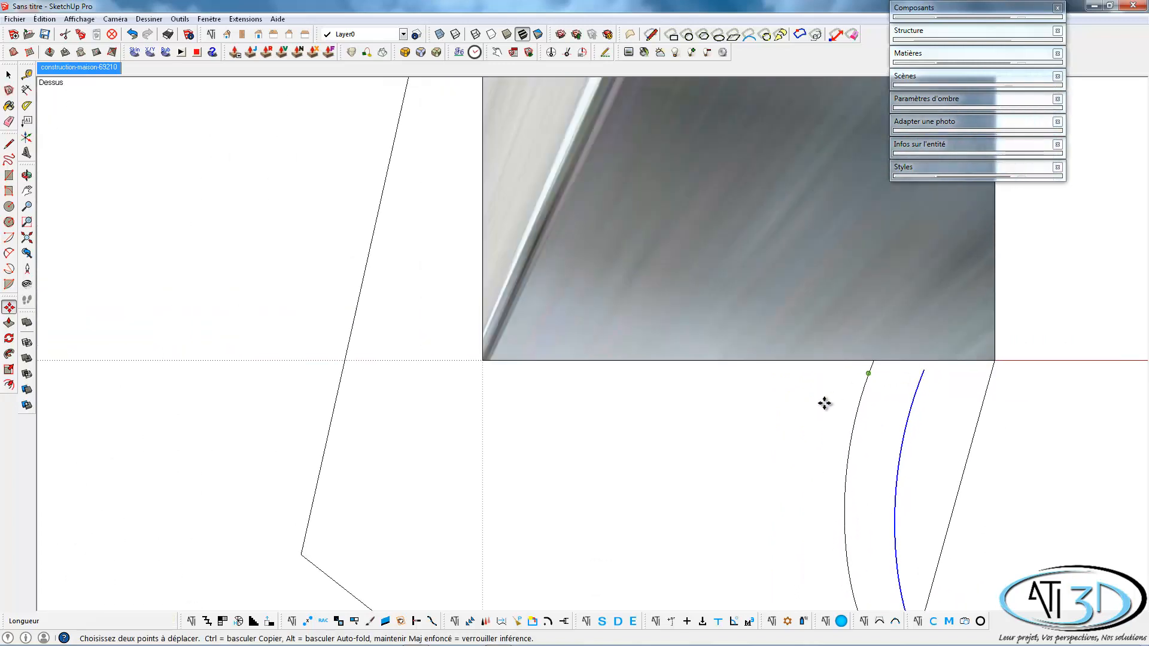
scroll(824, 403, down, 2)
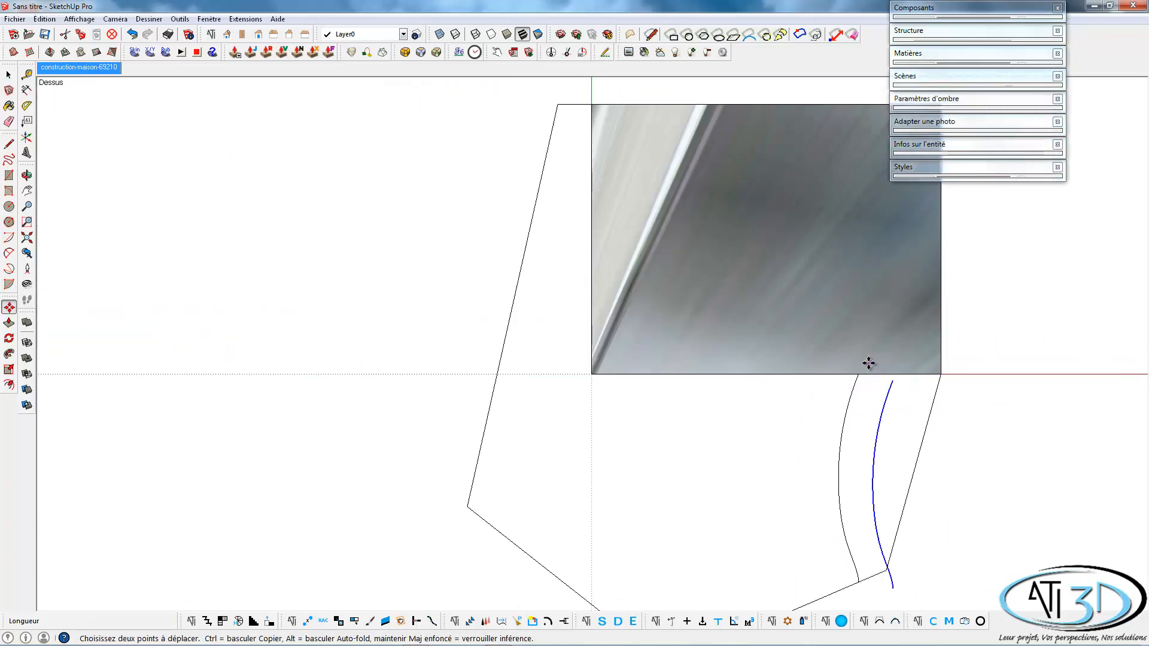
click(134, 34)
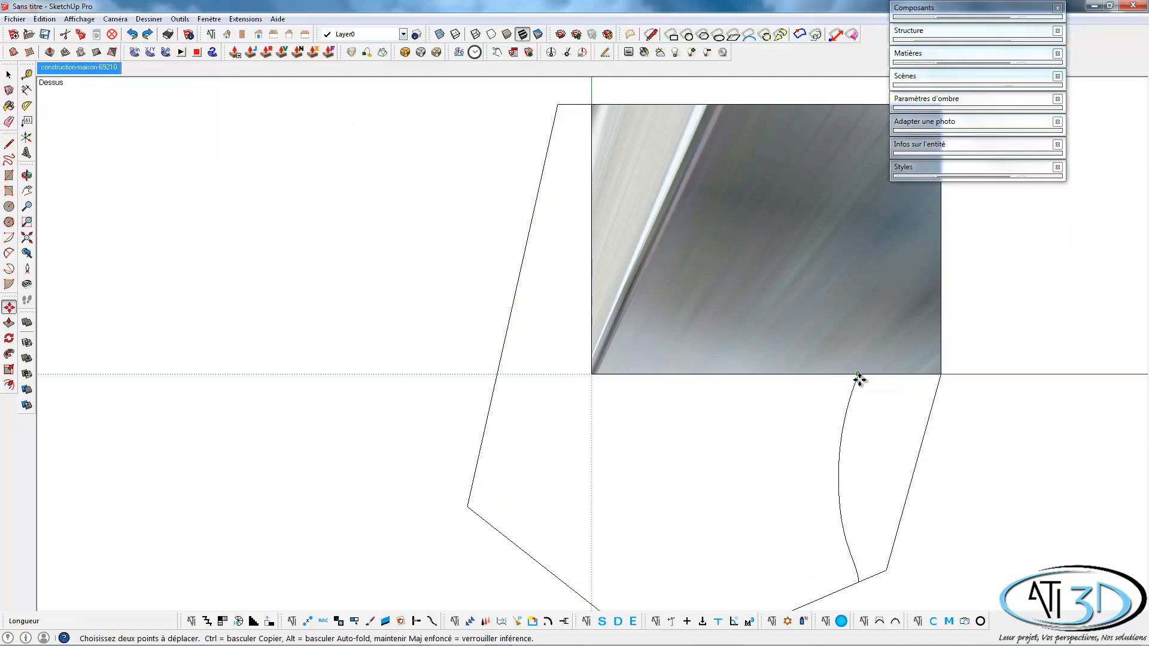
Copy the path-edge curve 1.00 m along the facade direction in the top view, toward the entrance's outer side.
click(859, 381)
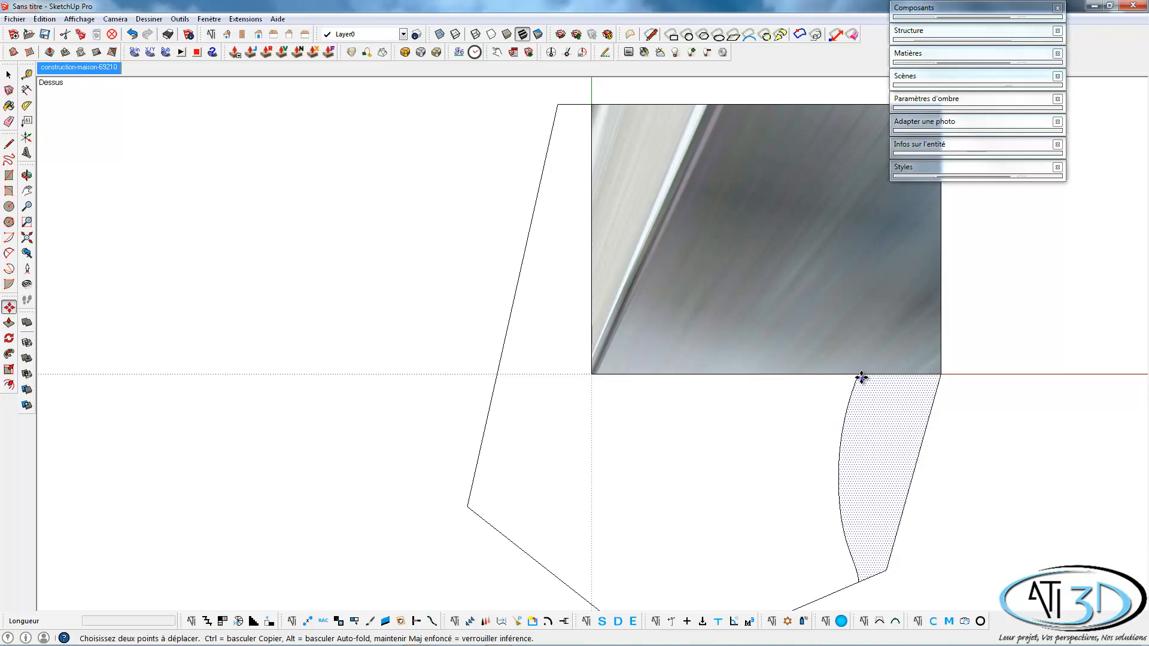
click(859, 380)
click(859, 378)
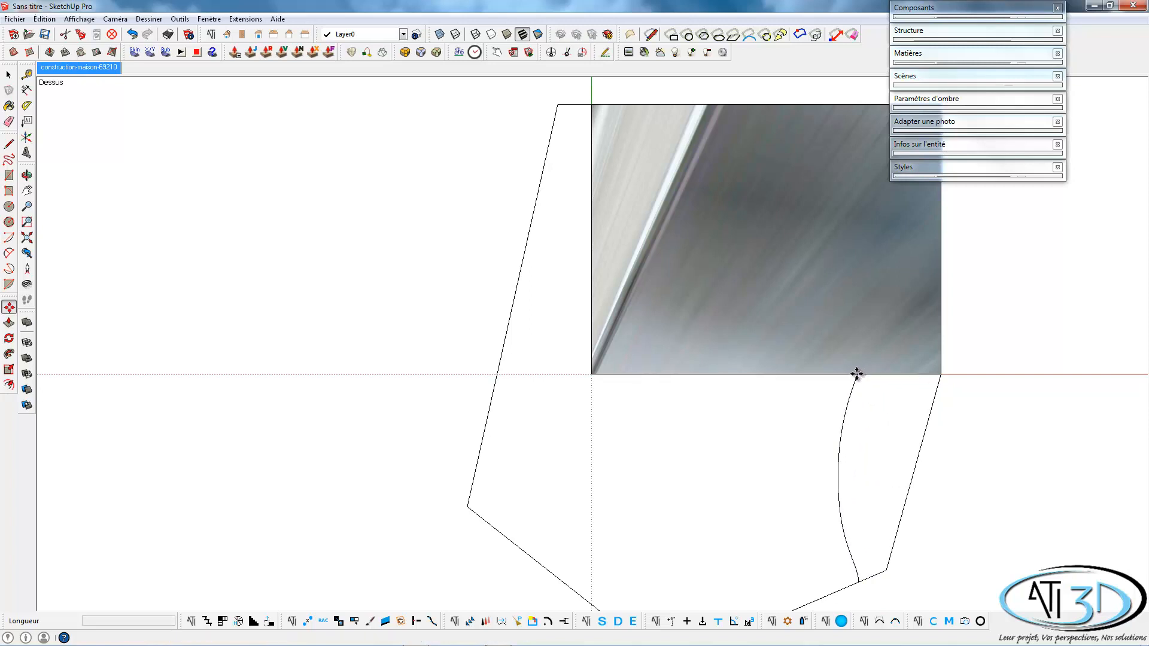
scroll(855, 374, up, 2)
scroll(855, 375, down, 2)
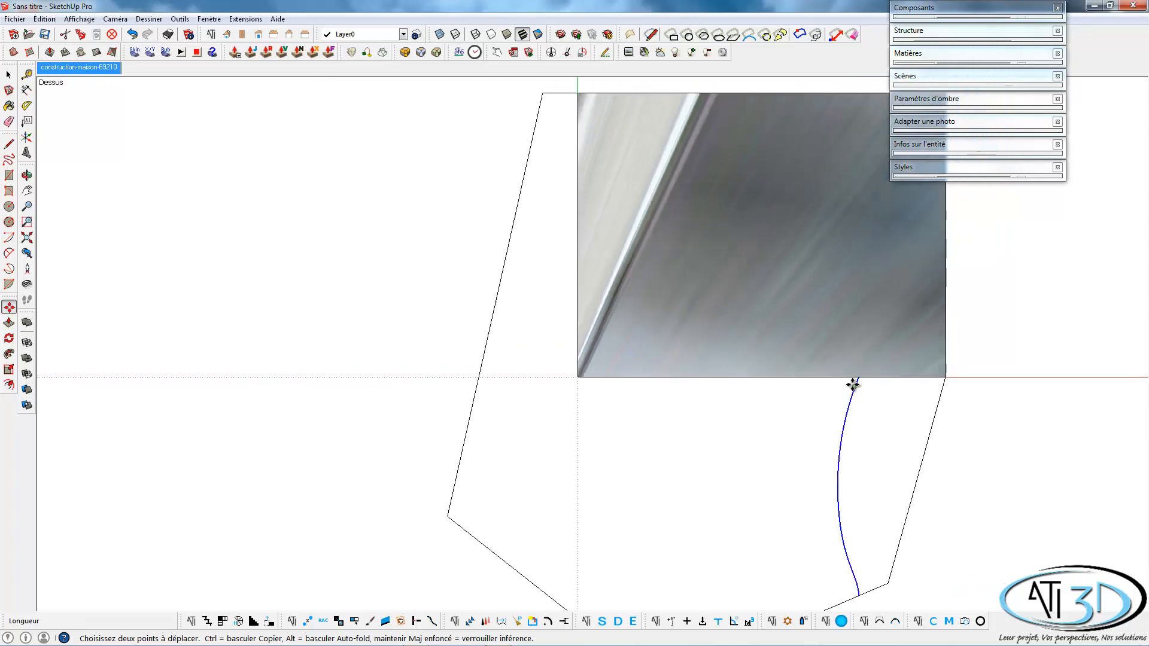
click(855, 381)
key(space)
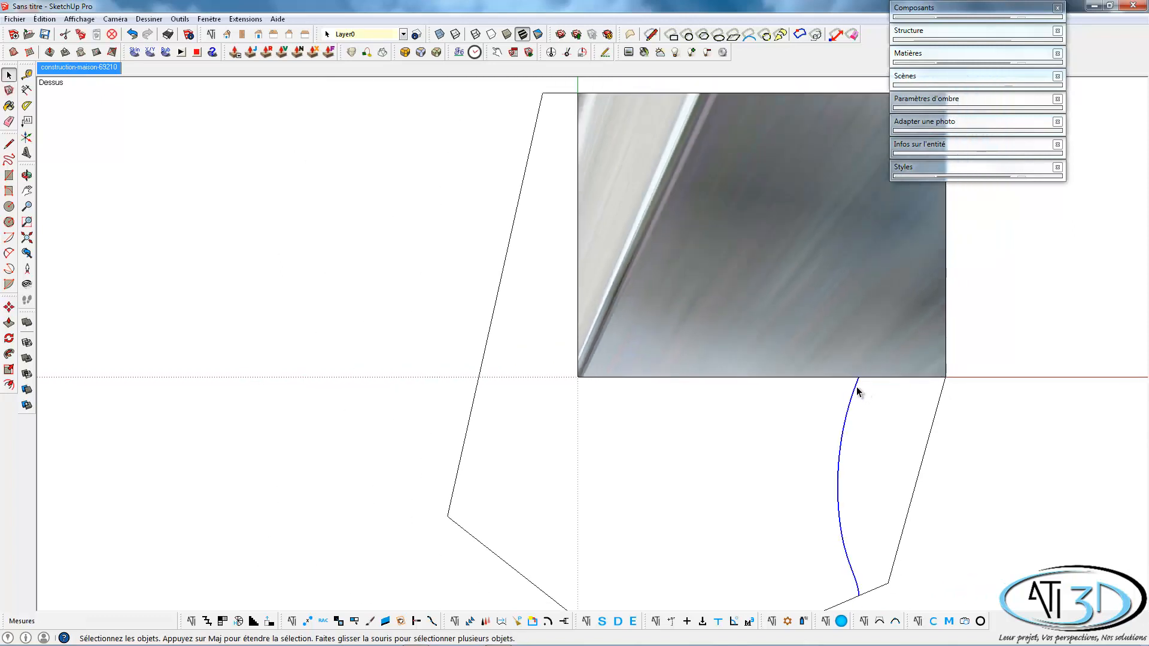
key(m)
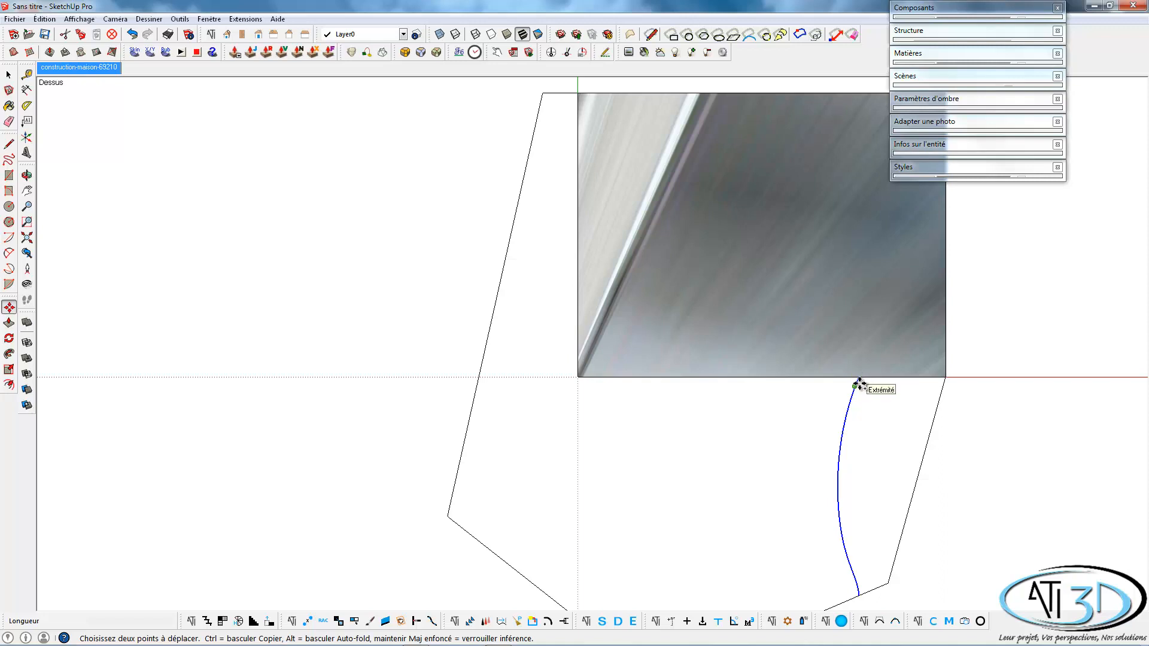
ctrl+click(859, 383)
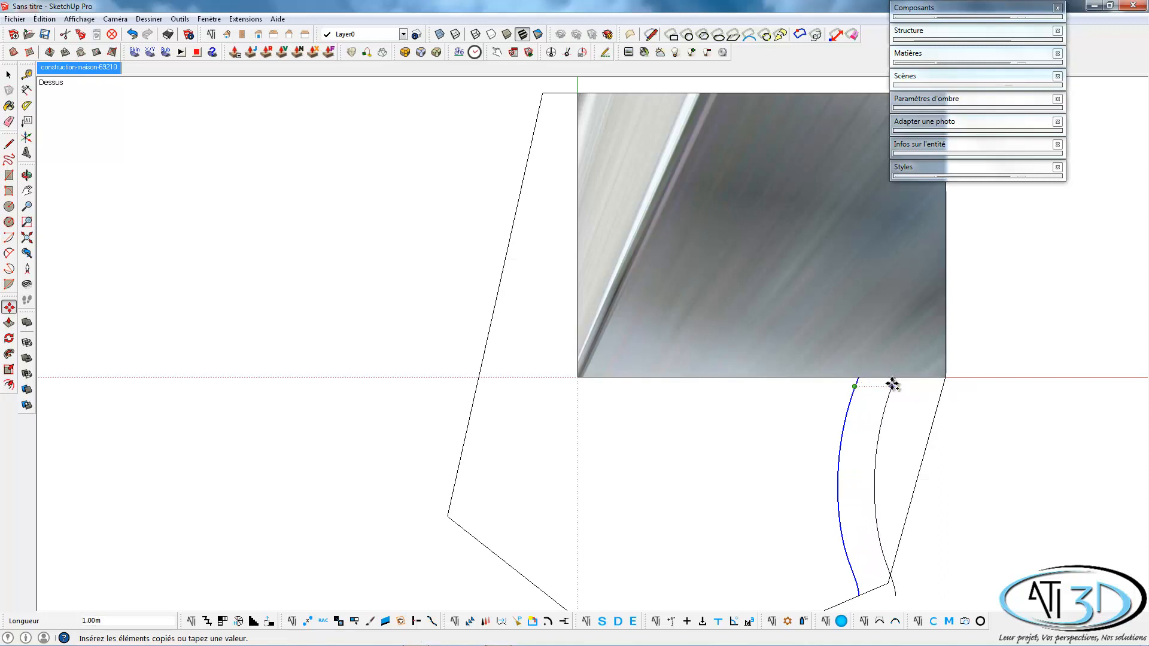
click(891, 384)
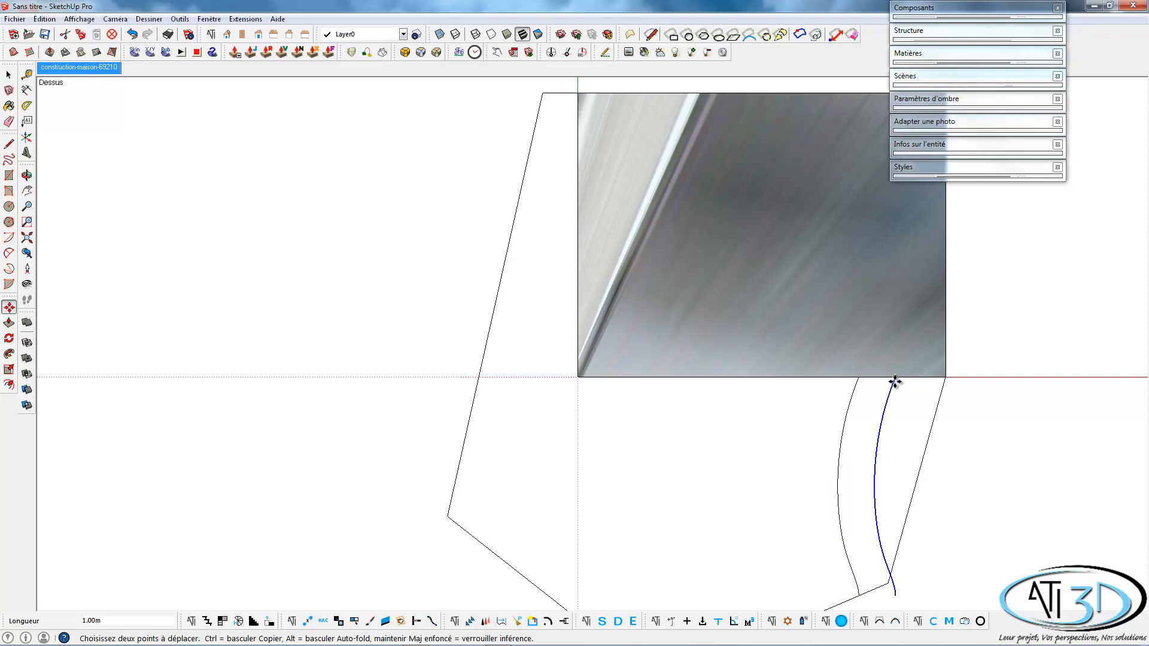
Erase the end of the copied curve that overhangs the ground outline, then select the path strip between the two curves.
key(space)
click(877, 417)
scroll(888, 527, up, 1)
scroll(889, 544, down, 2)
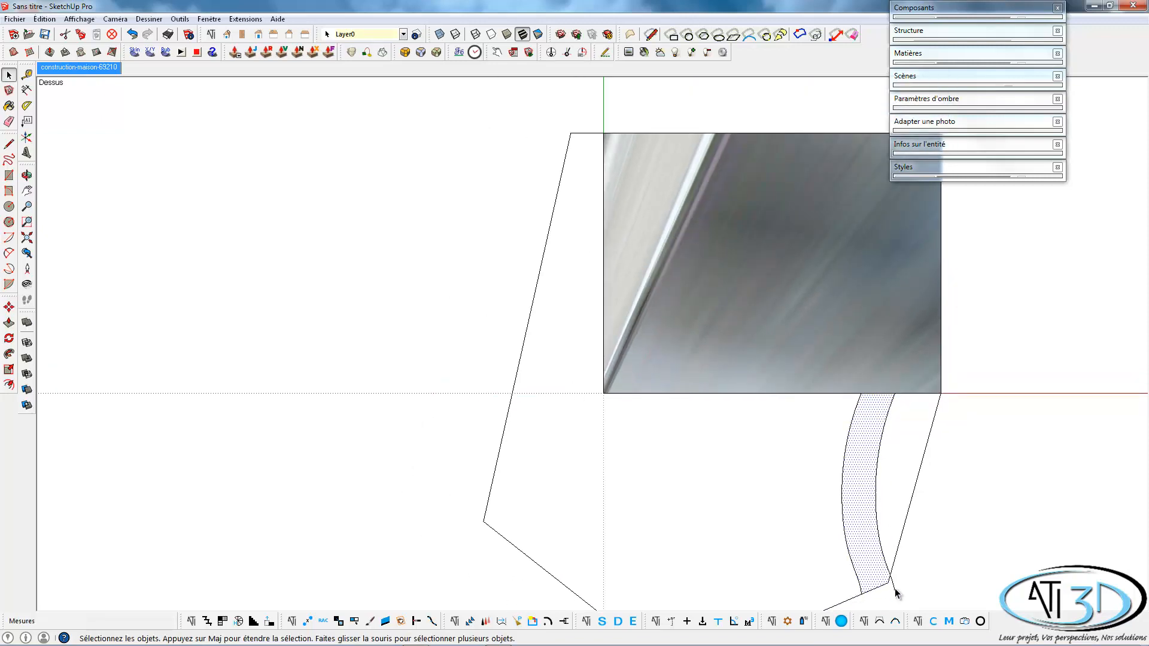
click(895, 588)
key(e)
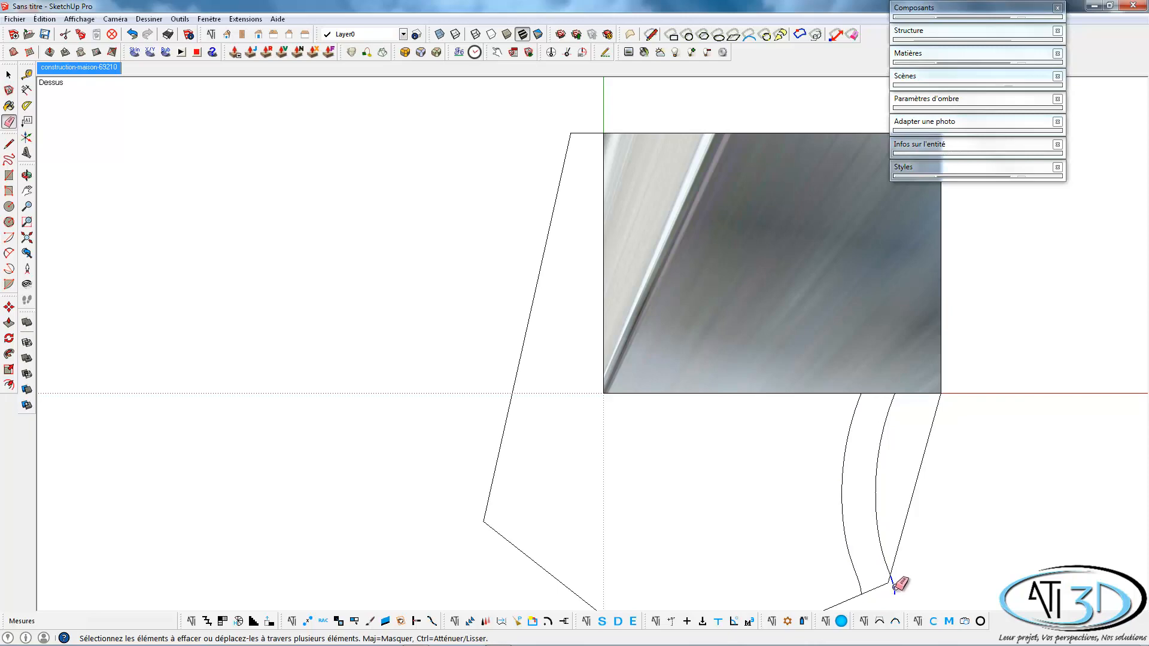
click(893, 588)
key(space)
click(856, 526)
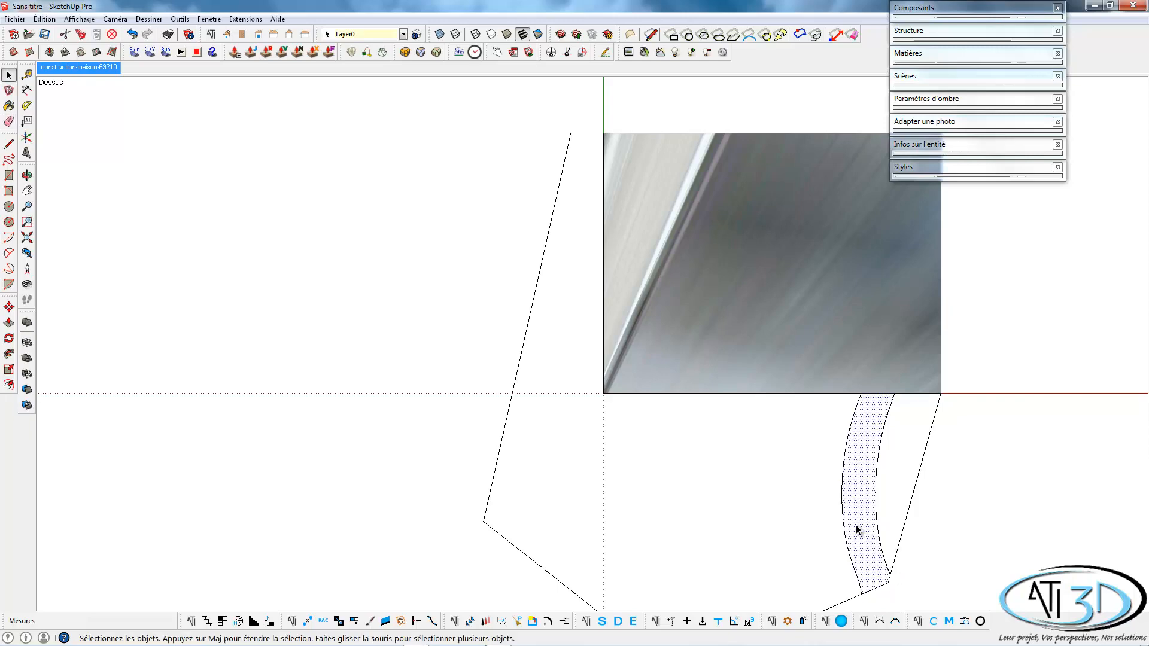
In the matched photo view, draw a line about 2.71 m long from the house's front corner along the facade's axis to the photo's left border.
click(65, 69)
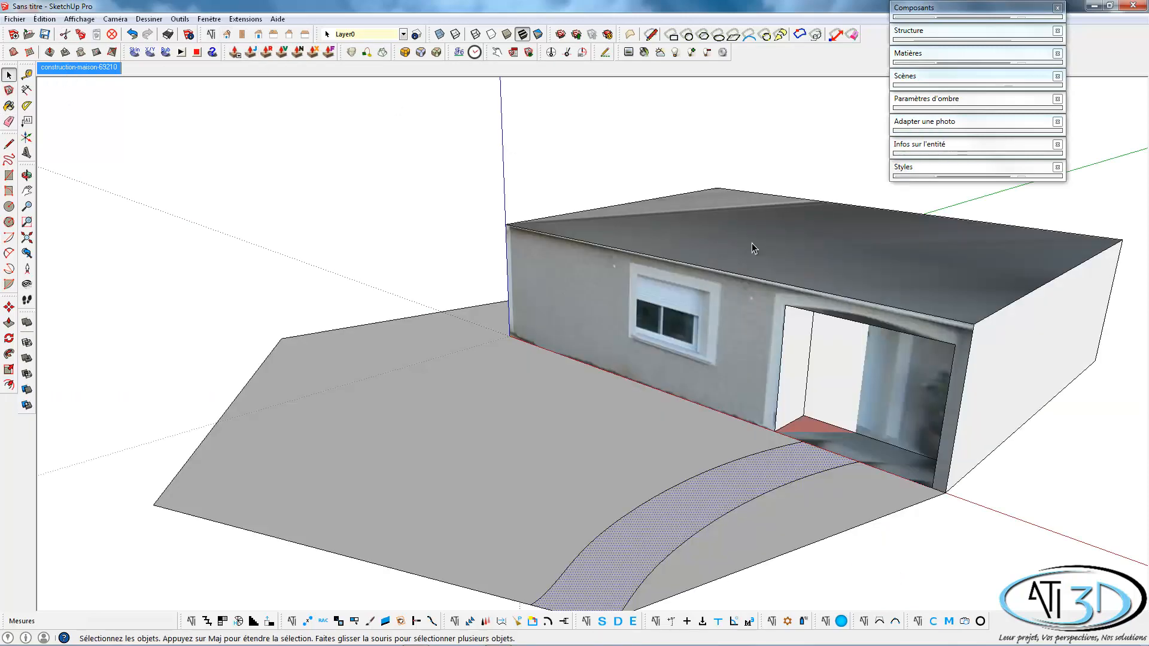
middle_drag(651, 473, 713, 502)
click(715, 507)
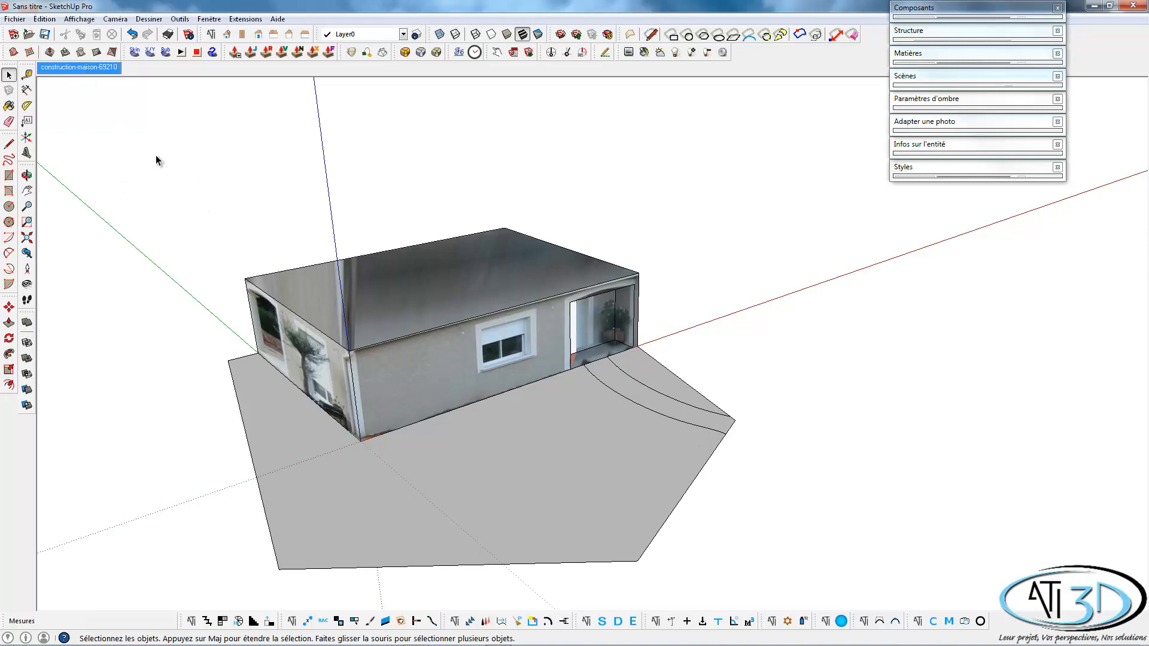
click(100, 68)
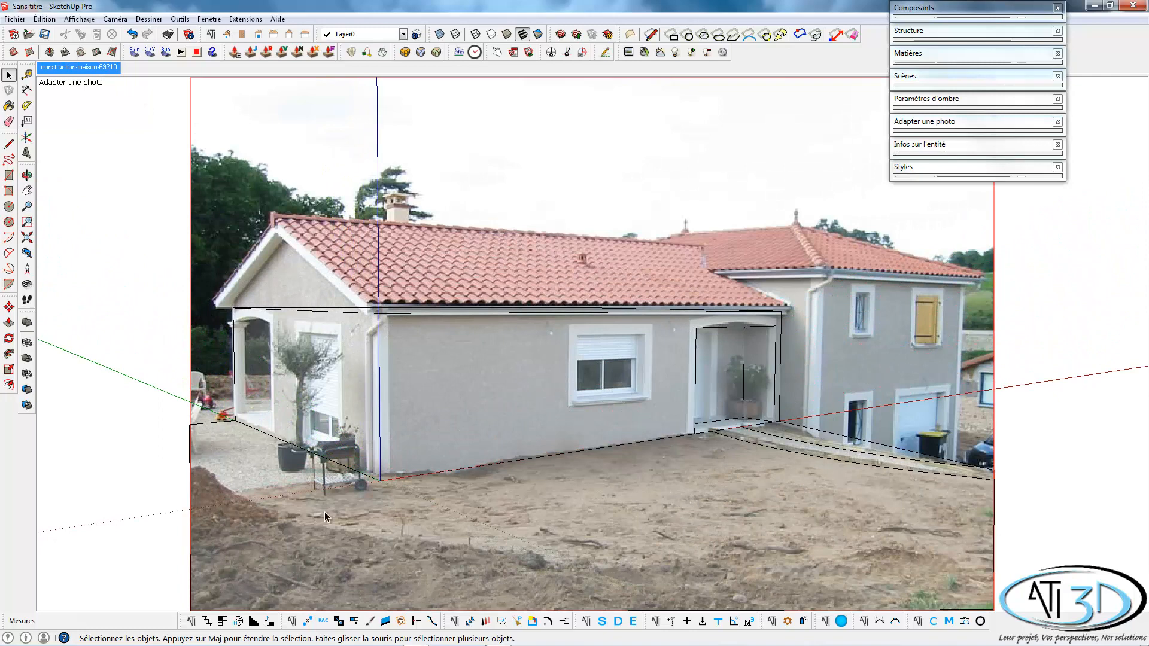
key(l)
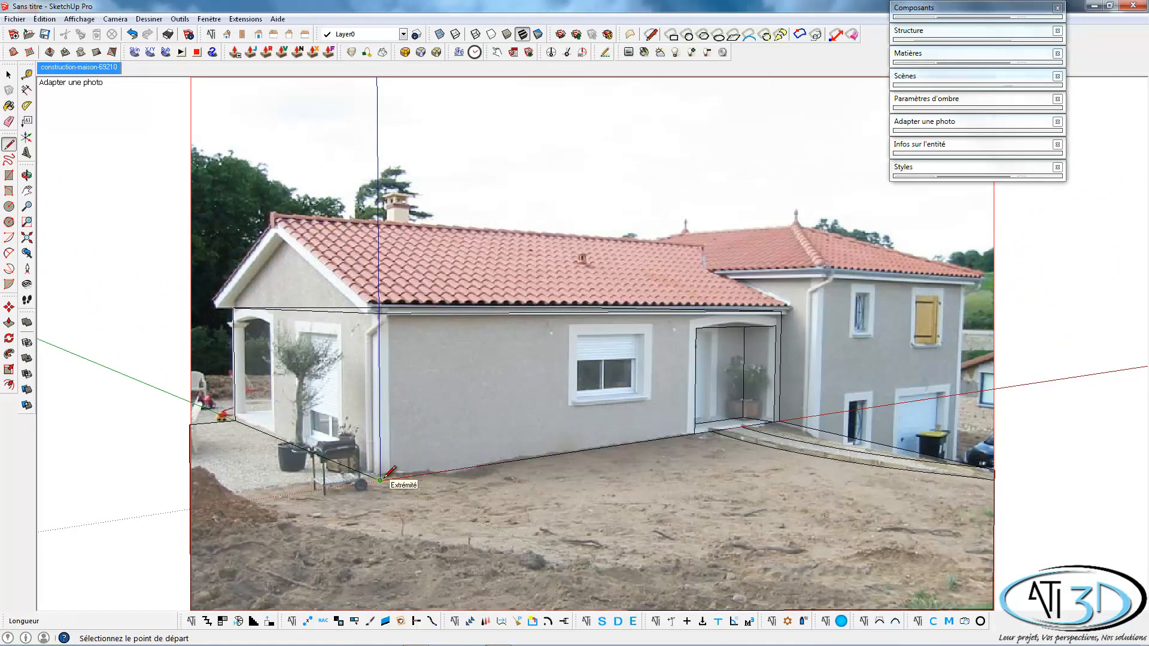
click(380, 480)
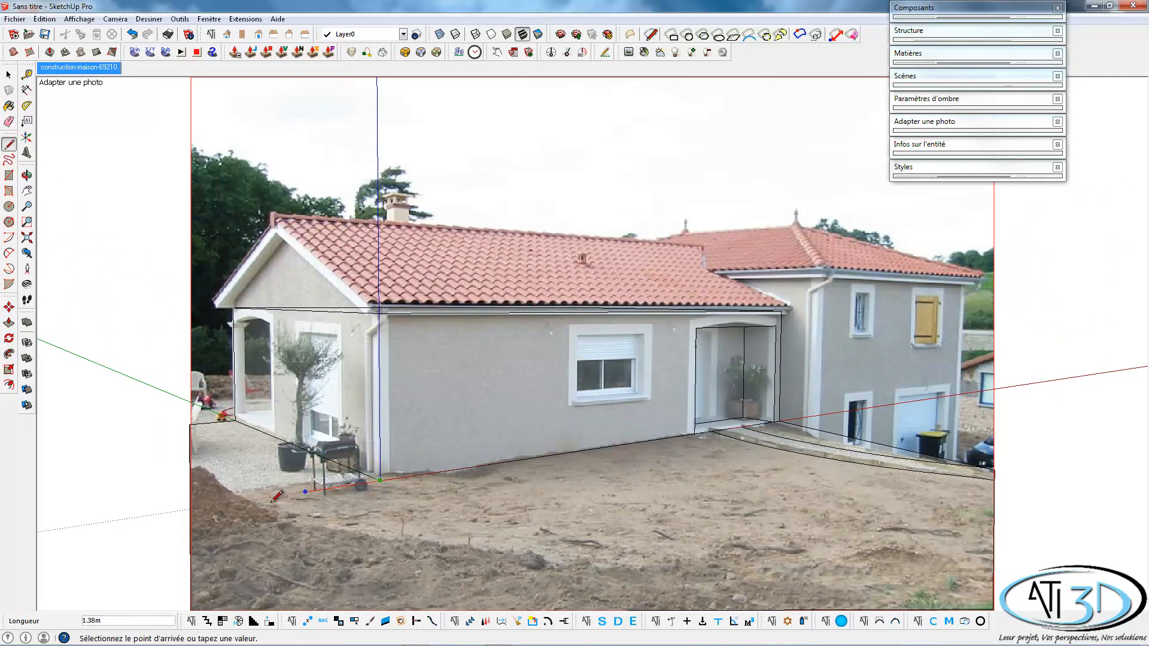
click(189, 509)
key(space)
click(602, 515)
Copy the new ground line 0.20 m along the gable side to outline a narrow wall strip.
scroll(766, 502, down, 3)
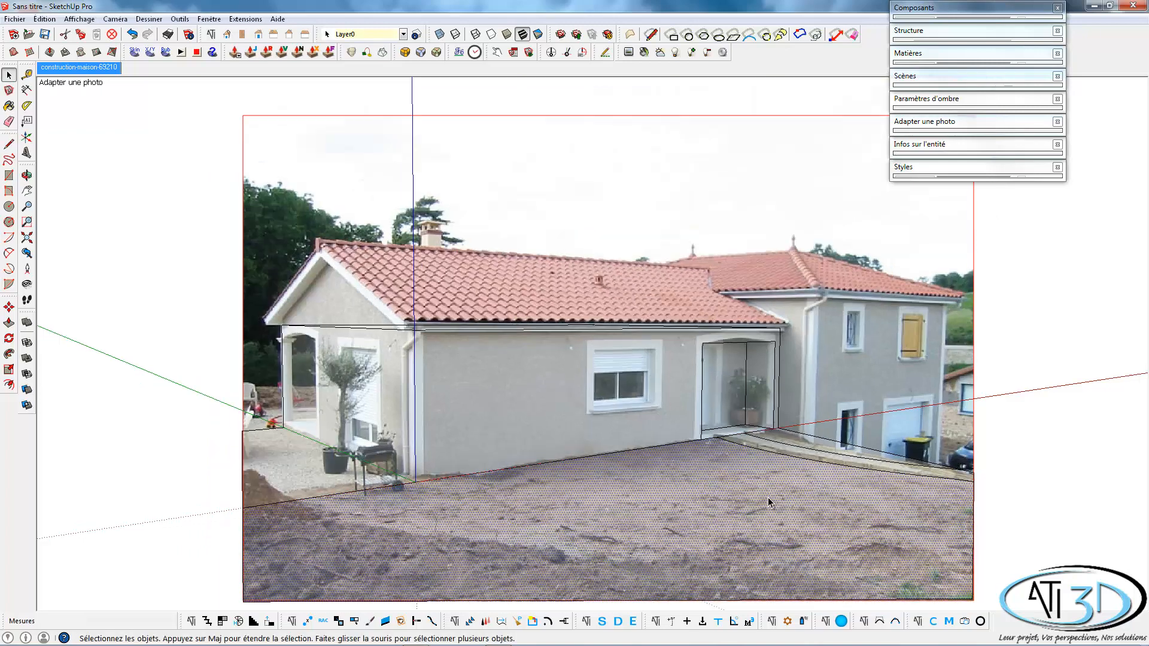
mouse_move(820, 494)
middle_down()
mouse_move(577, 477)
mouse_move(546, 495)
mouse_move(449, 503)
mouse_move(543, 541)
middle_up()
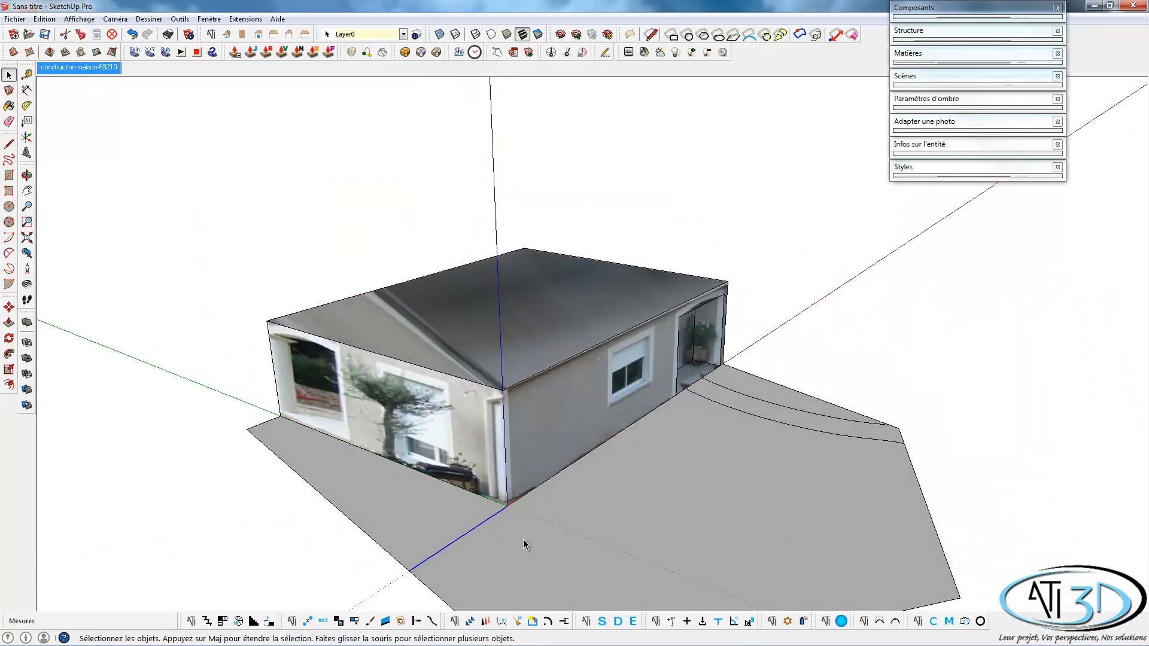
key(m)
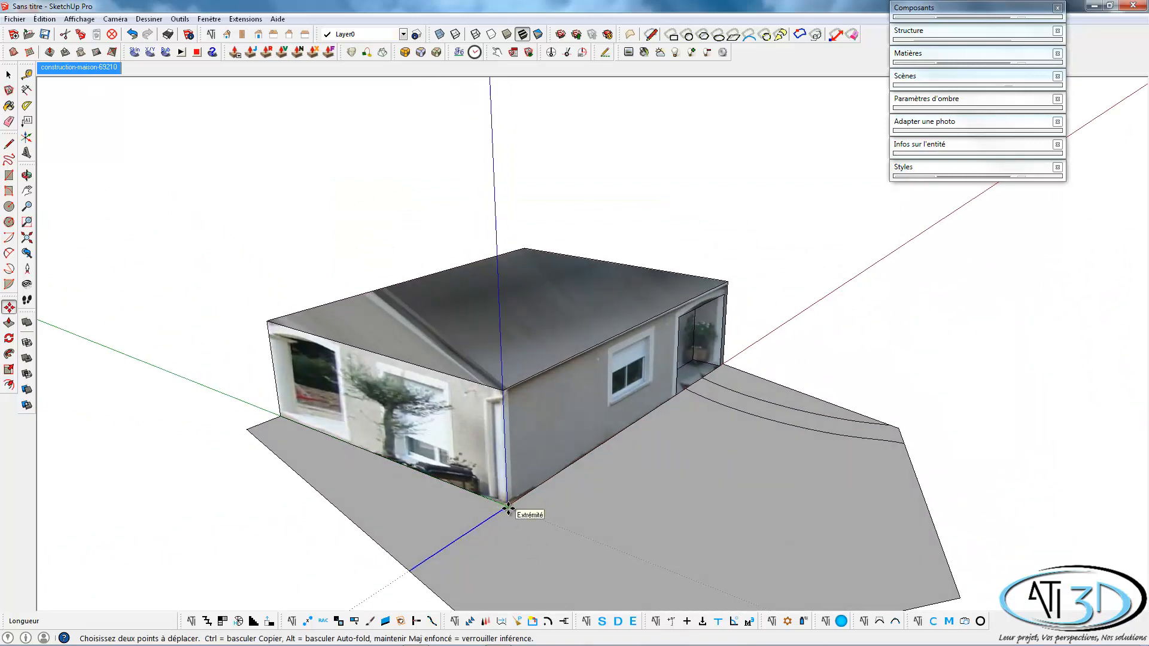
key(ctrl)
click(508, 509)
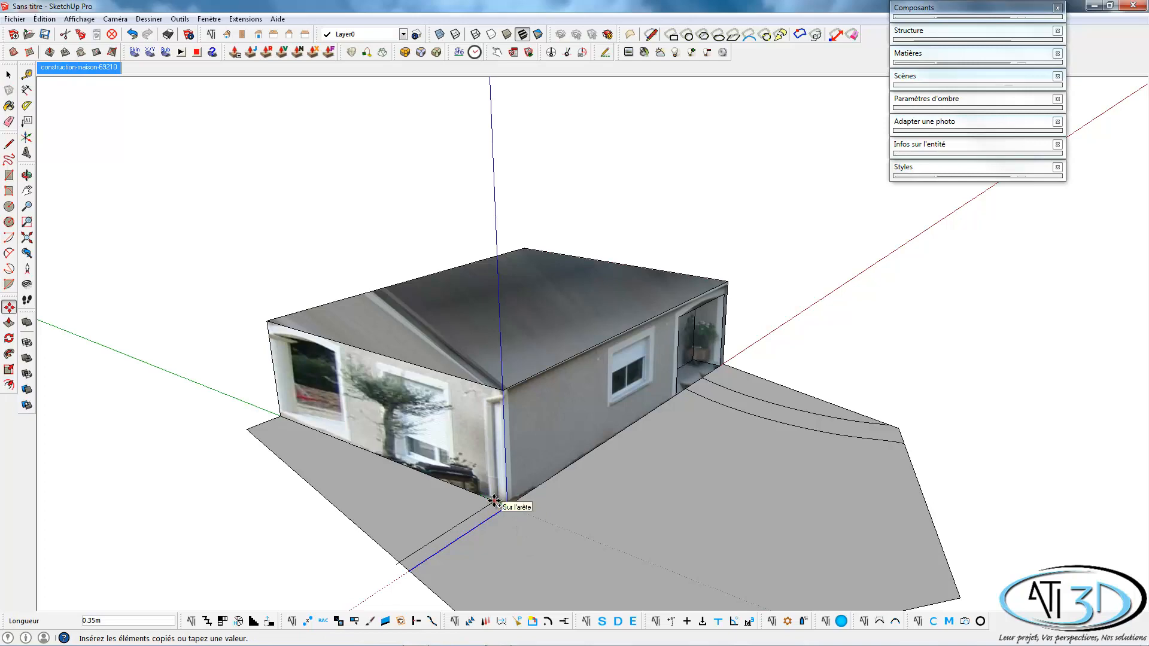
key(Escape)
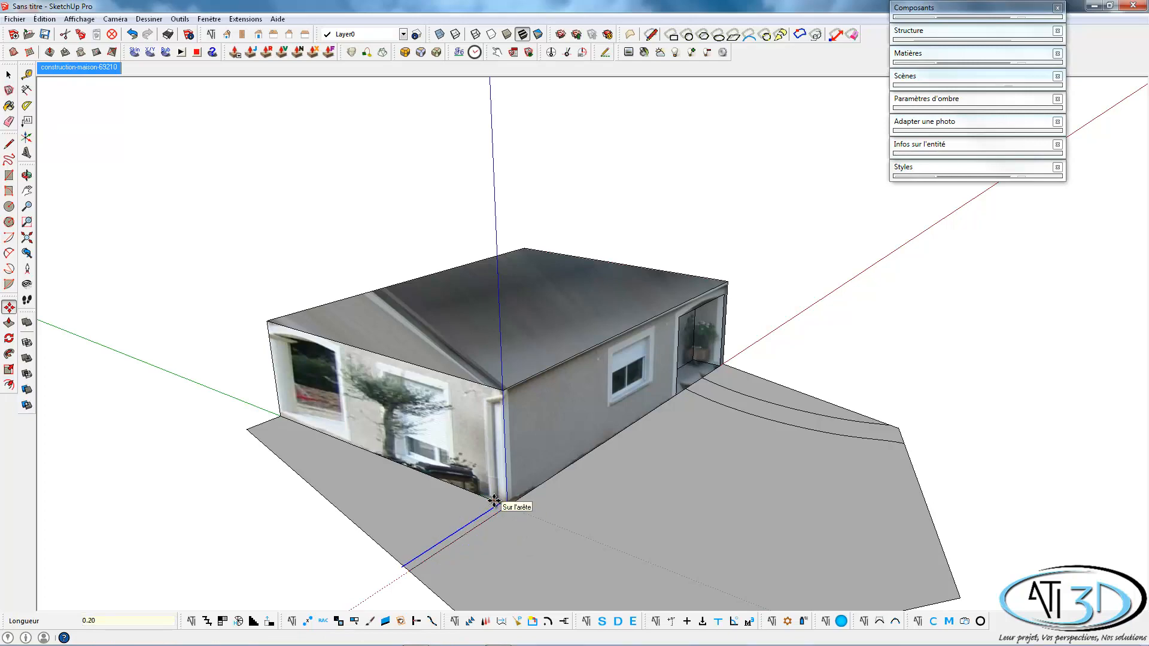
Extrude the narrow strip beside the house corner 1.00 m upward into a low wall.
key(space)
key(p)
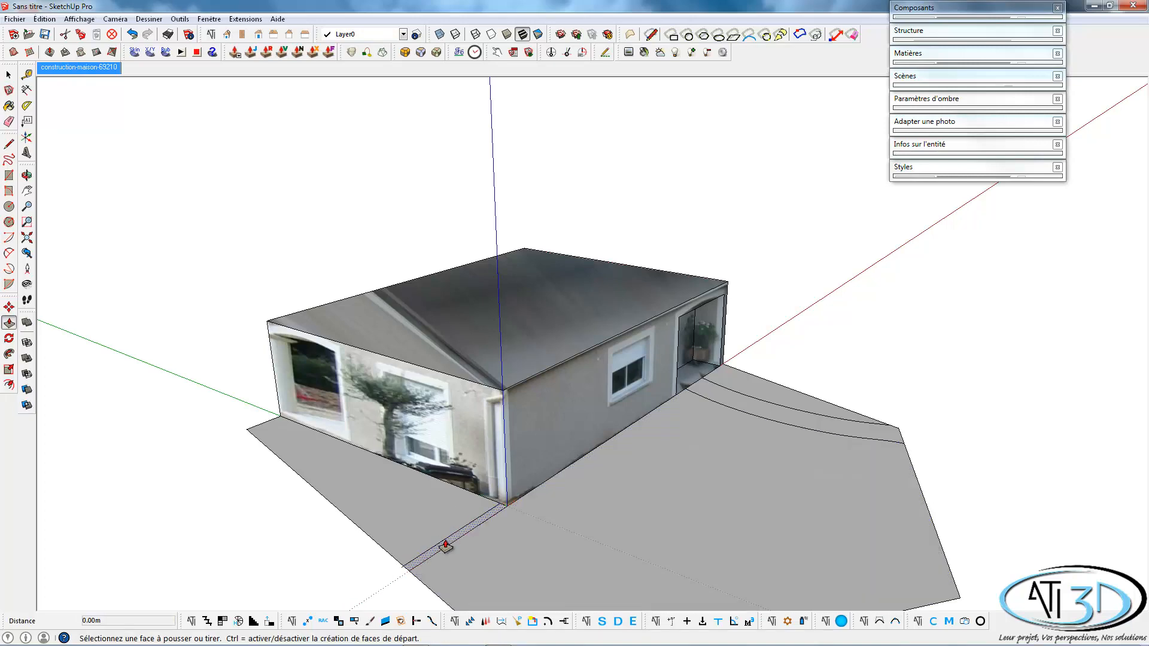
click(443, 544)
key(Return)
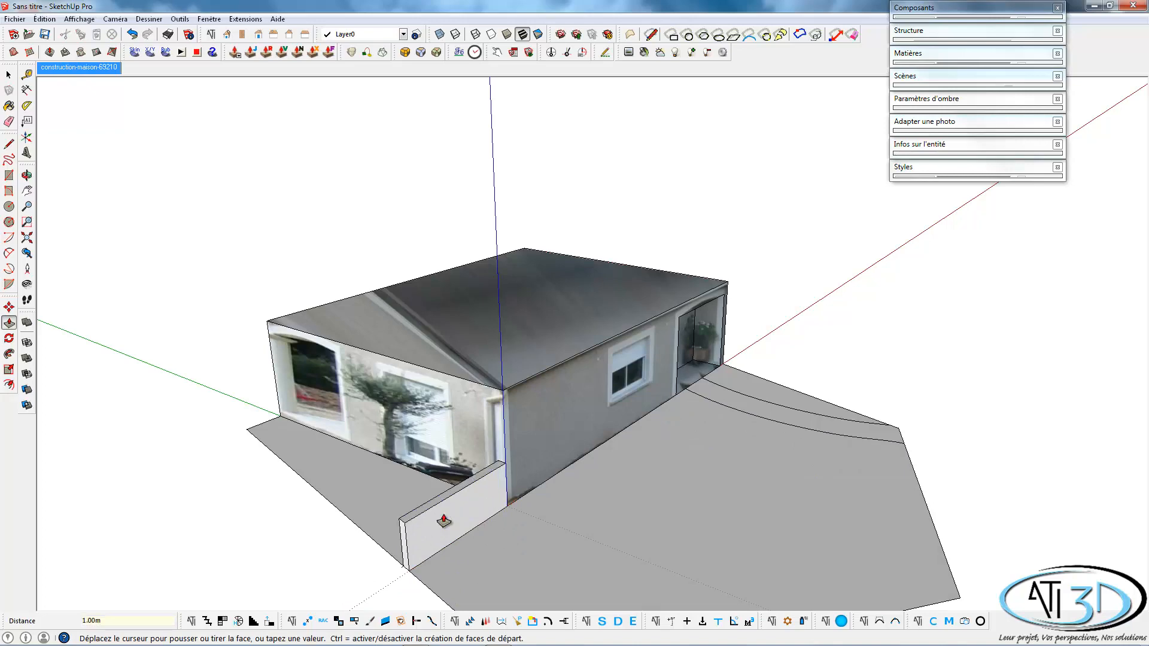
key(space)
Draw a ground rectangle about 7.11 by 1.50 m along the facade, from the house corner to the entrance opening's near edge.
middle_drag(543, 541, 487, 461)
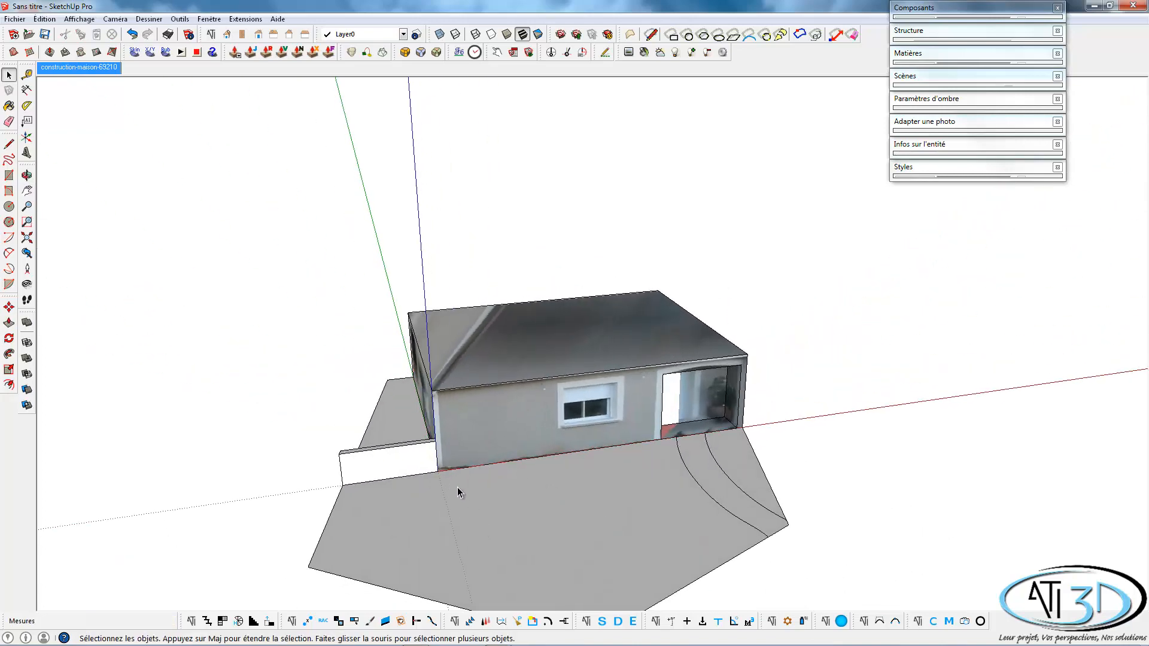
key(r)
click(437, 472)
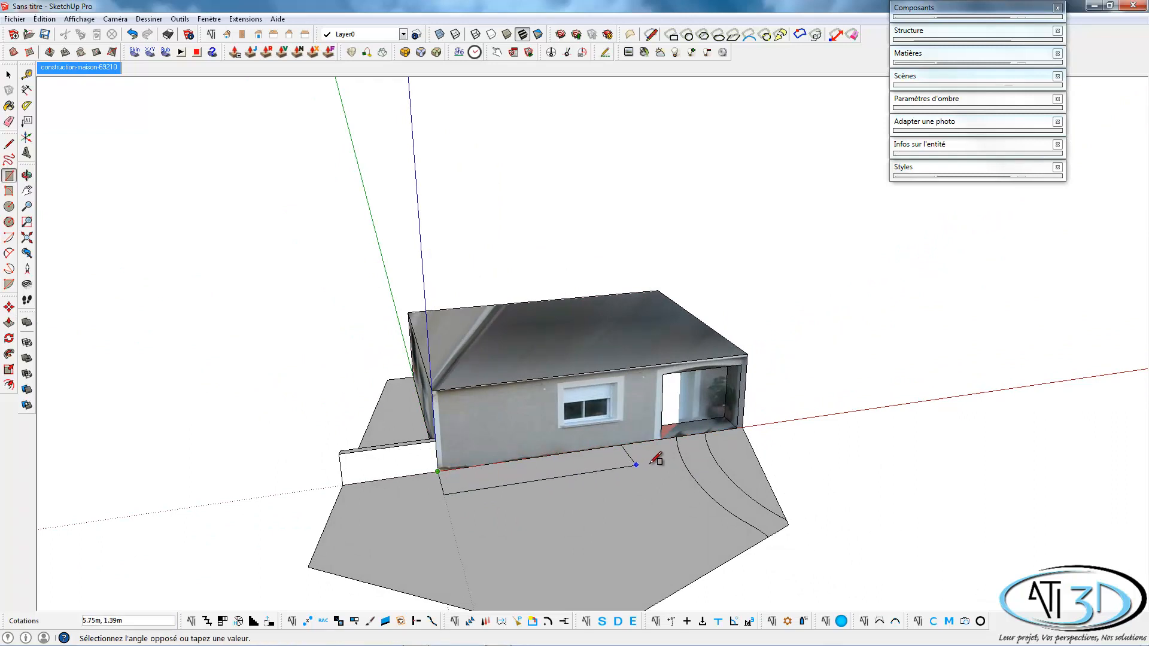
scroll(671, 436, up, 3)
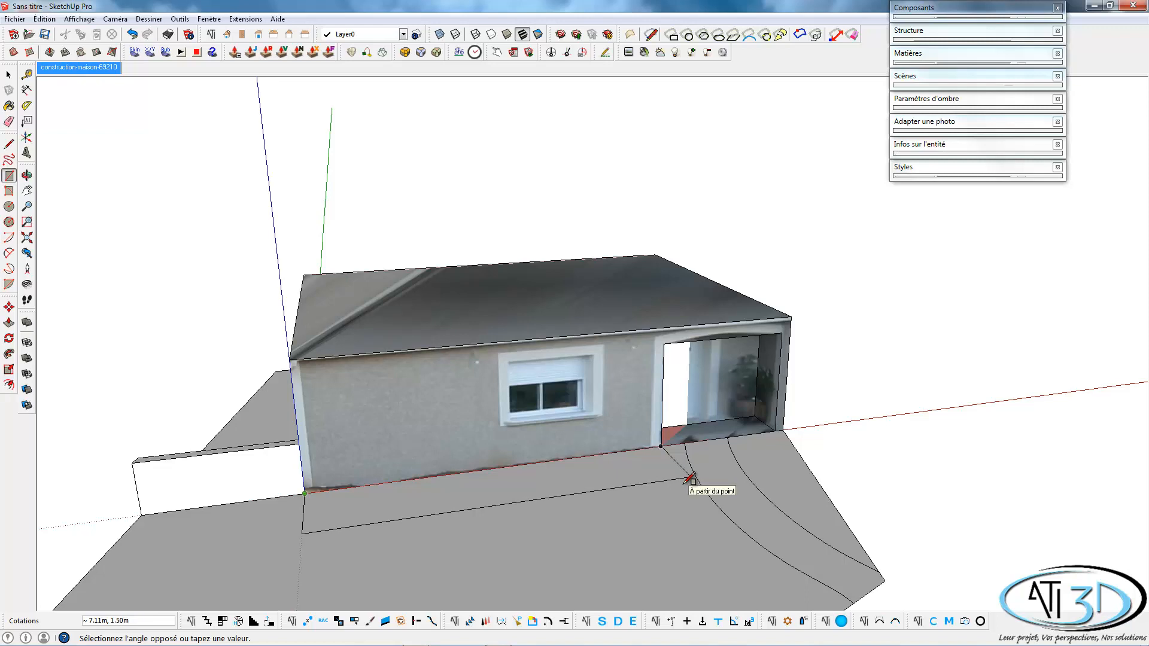
click(690, 478)
key(space)
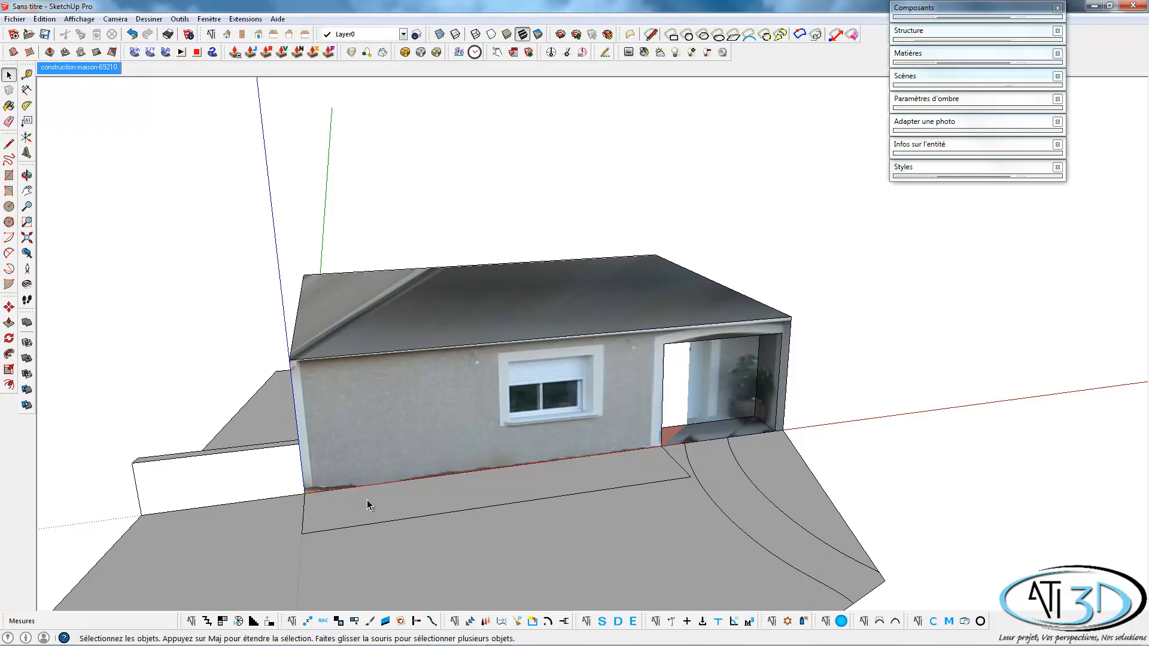
Extrude the rectangle along the facade 0.10 m upward into a raised slab.
click(446, 507)
key(p)
click(448, 507)
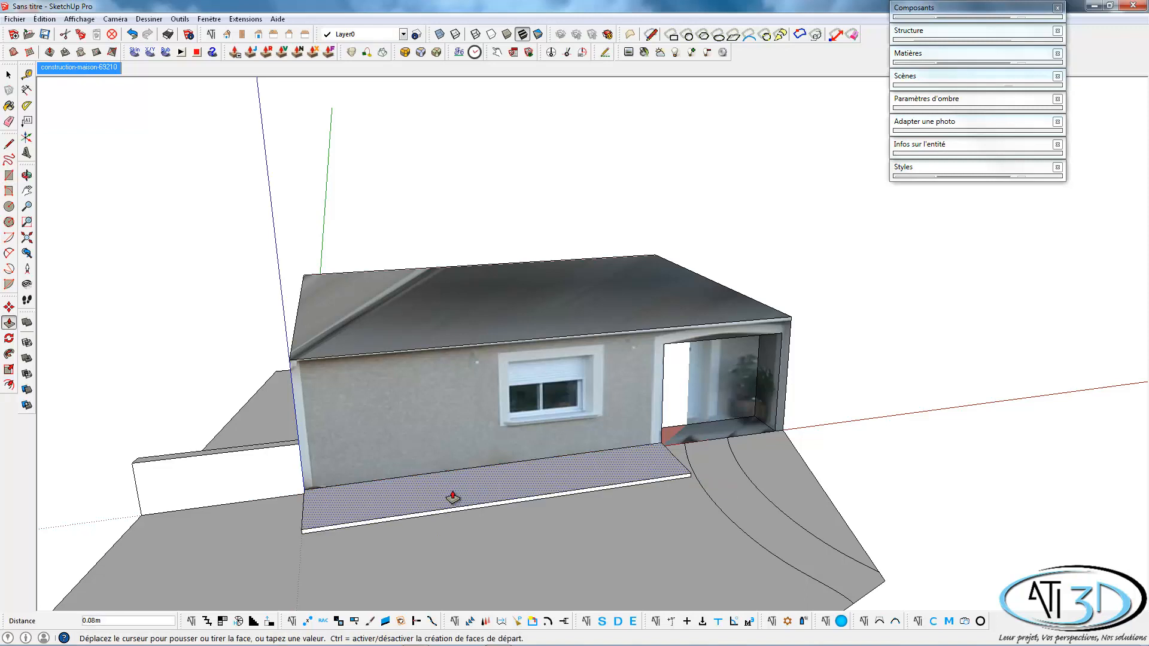
click(454, 494)
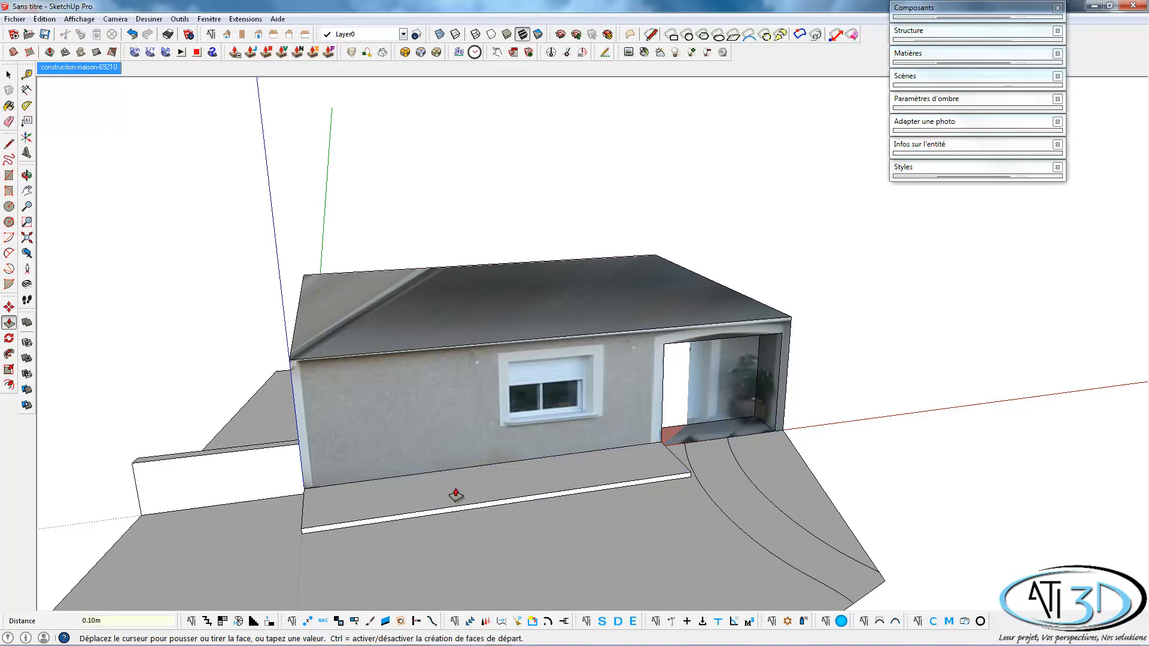
key(space)
middle_drag(455, 490, 489, 358)
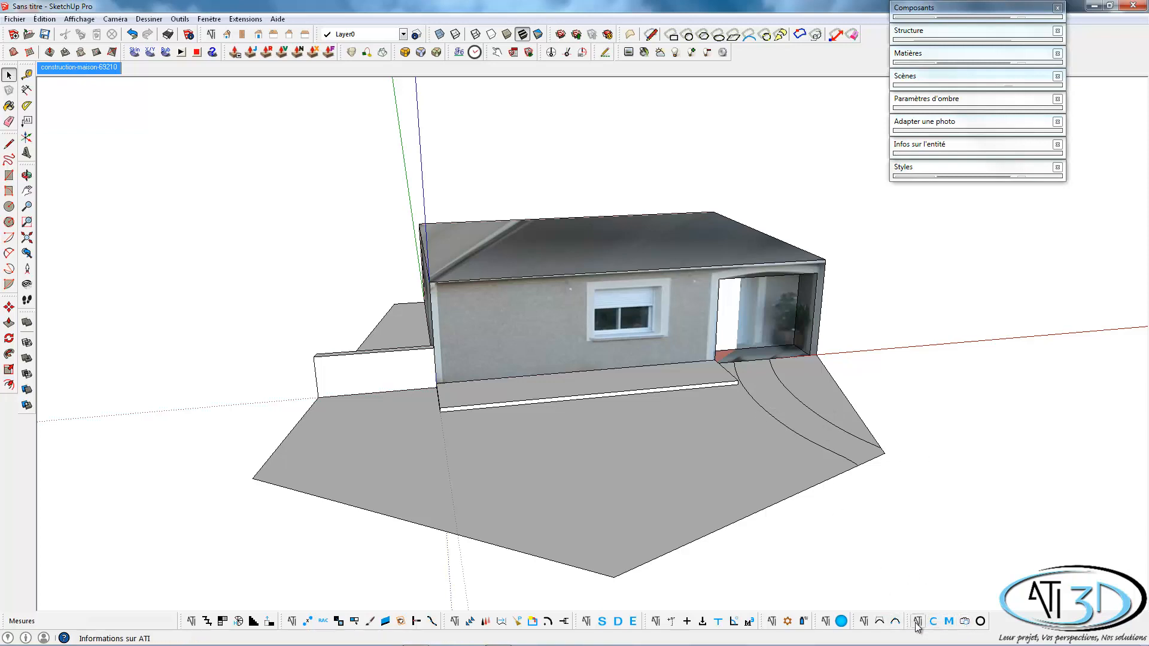
From the Marlux Pave textures, apply BAROCO TON PIERRE 6 formats to the curved path strip.
click(949, 622)
click(205, 201)
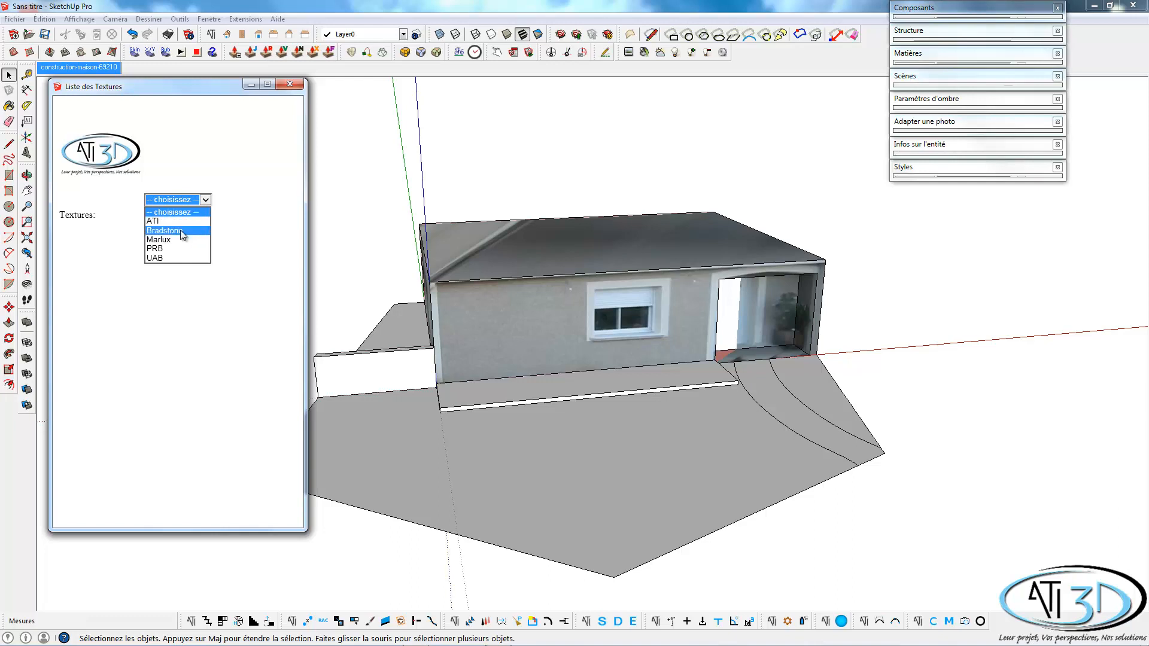
click(181, 238)
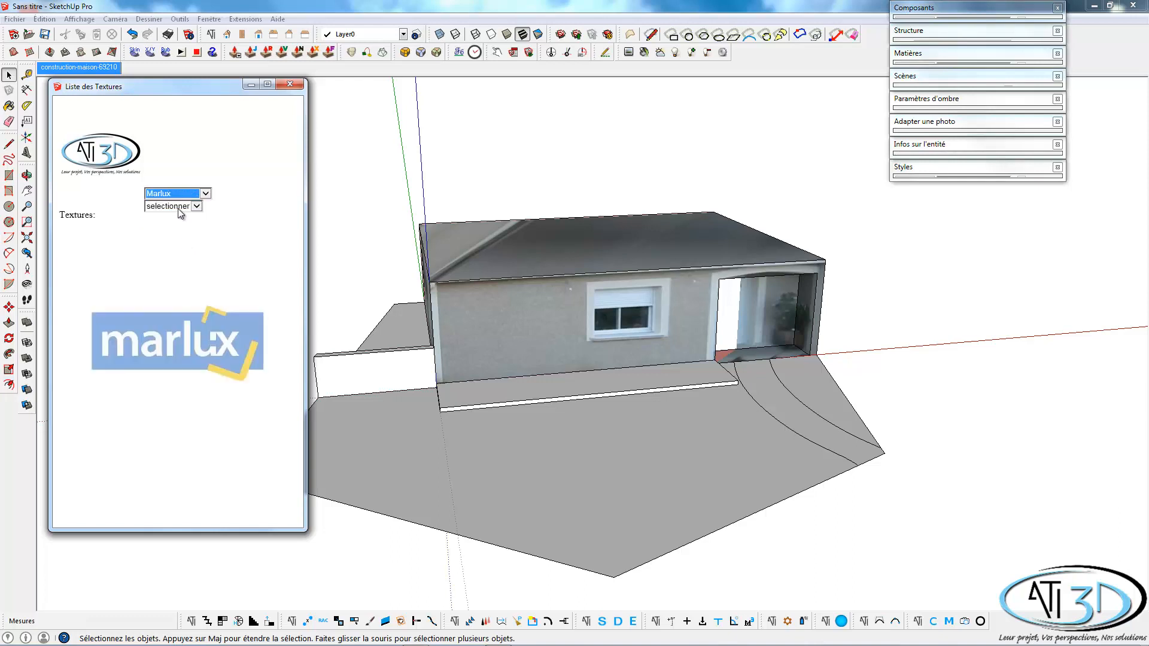
click(173, 237)
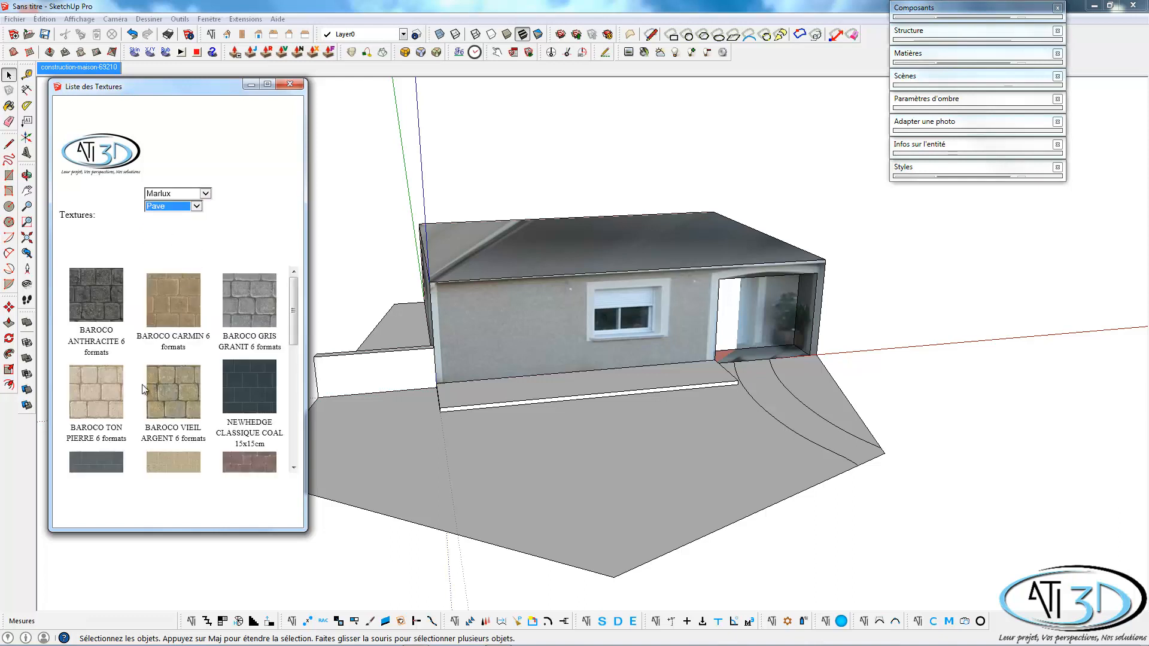
click(99, 398)
click(788, 407)
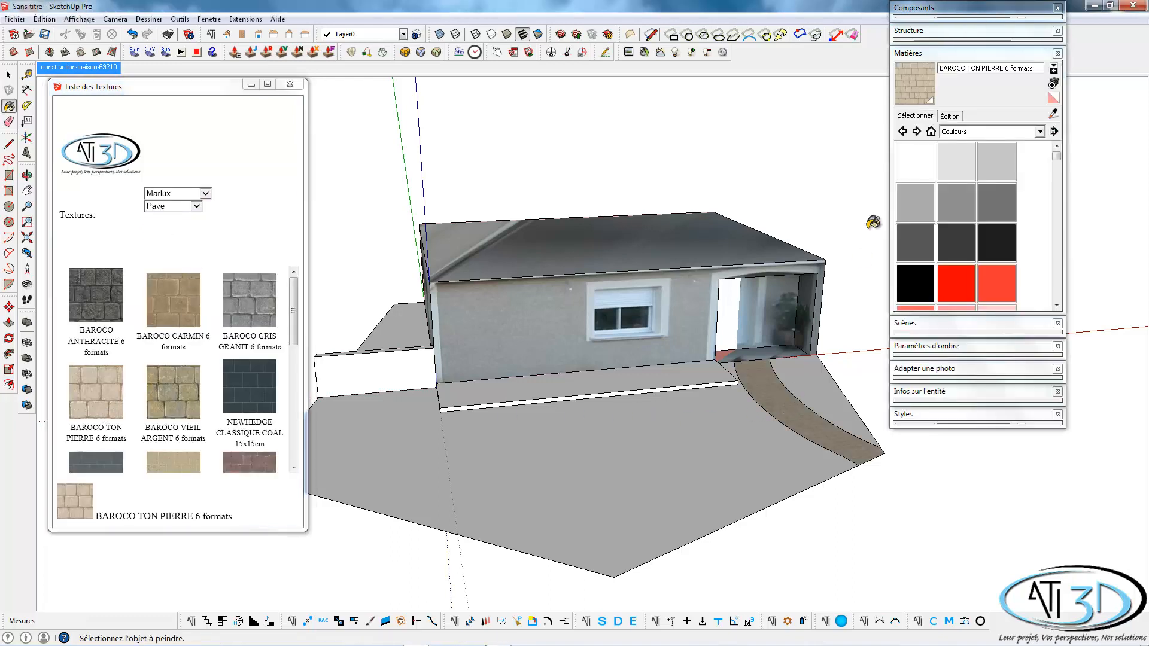
click(925, 54)
key(space)
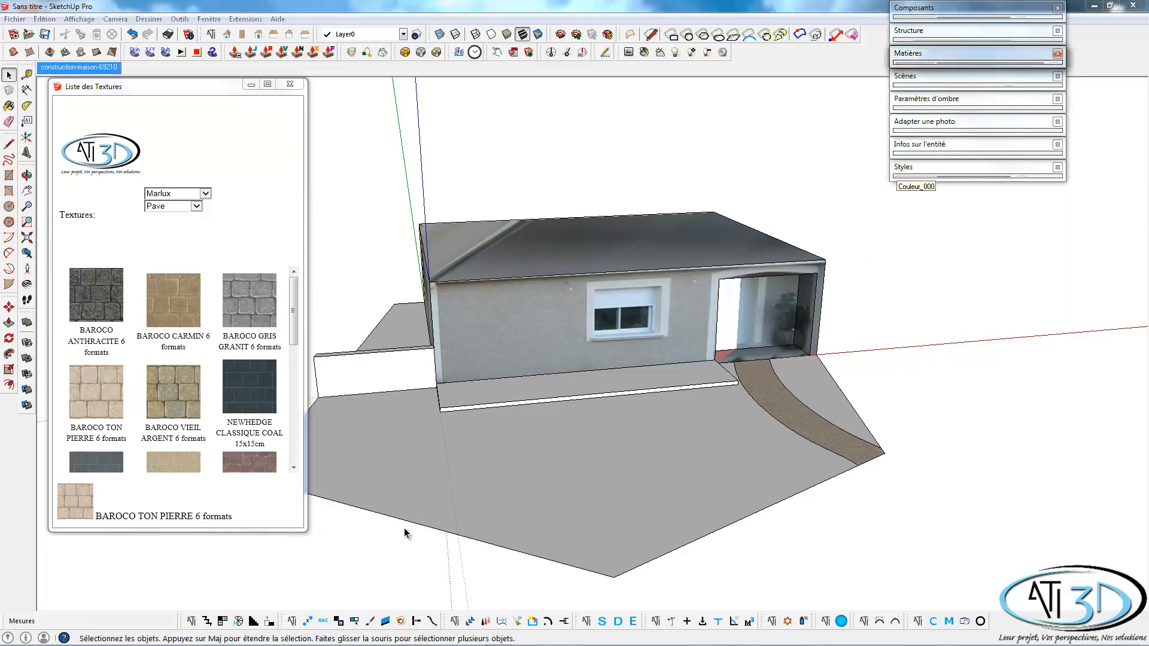
From the ATI Bois textures, apply 002bois to the top face of the raised slab along the facade.
click(167, 196)
click(170, 220)
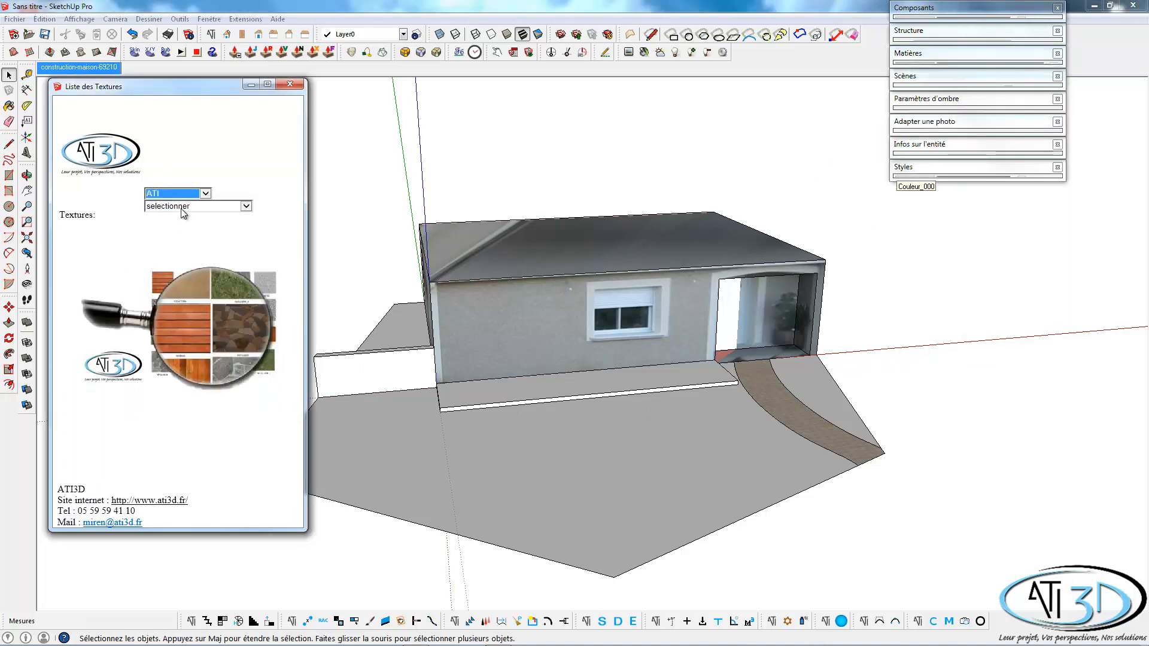
click(182, 210)
click(182, 241)
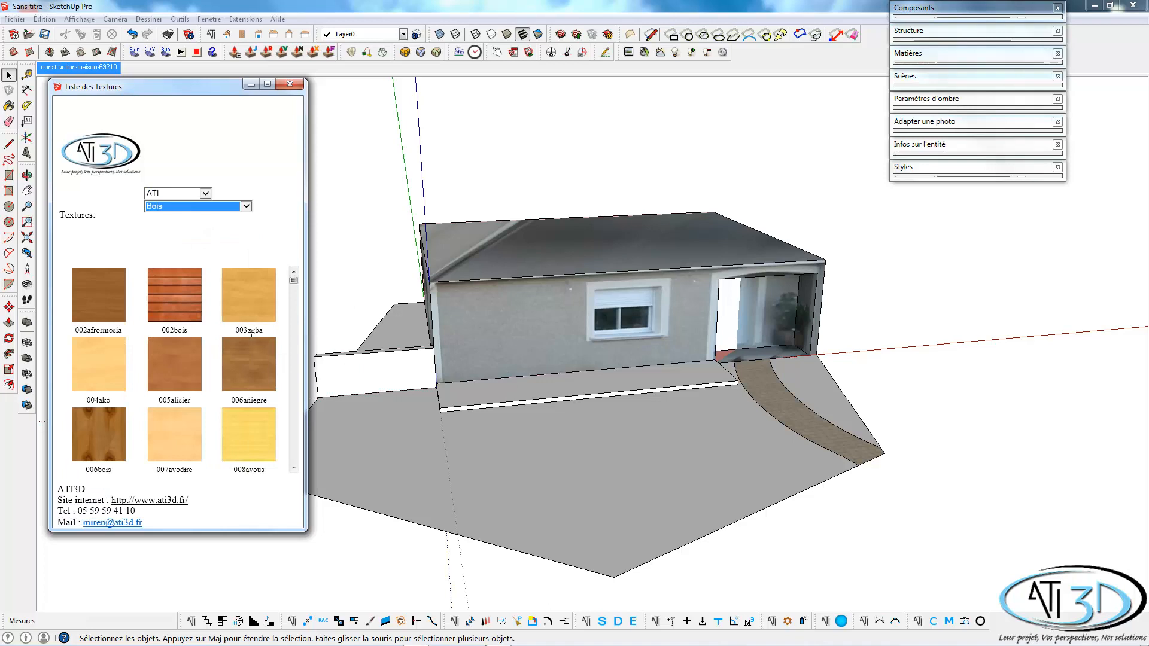
click(180, 299)
click(512, 385)
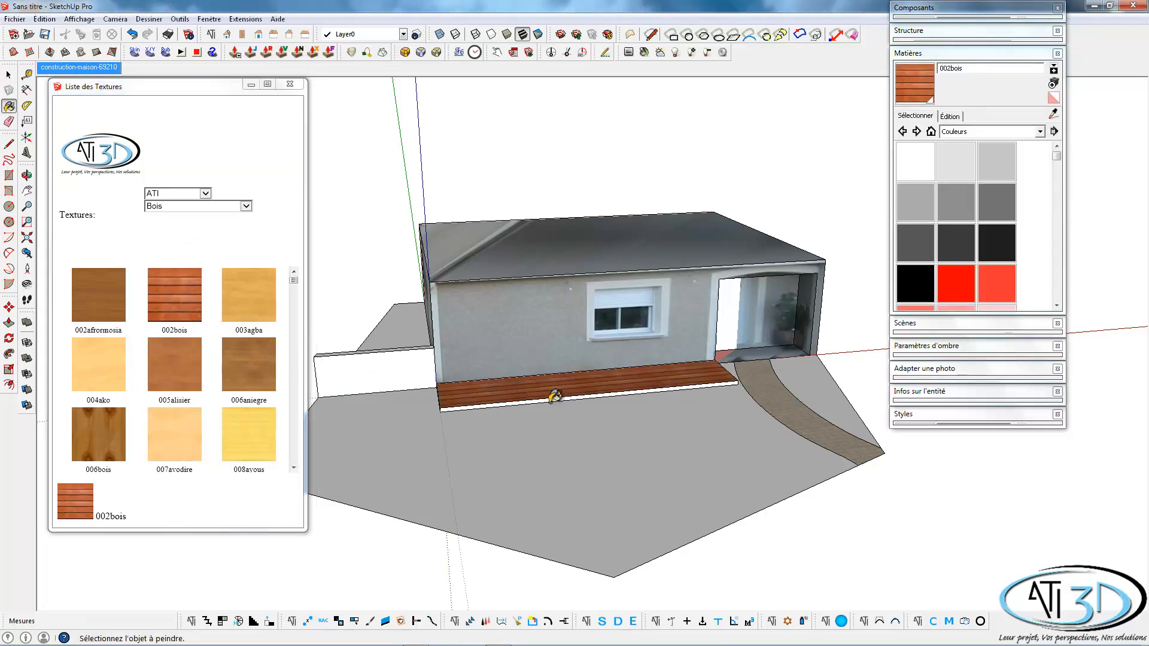
key(space)
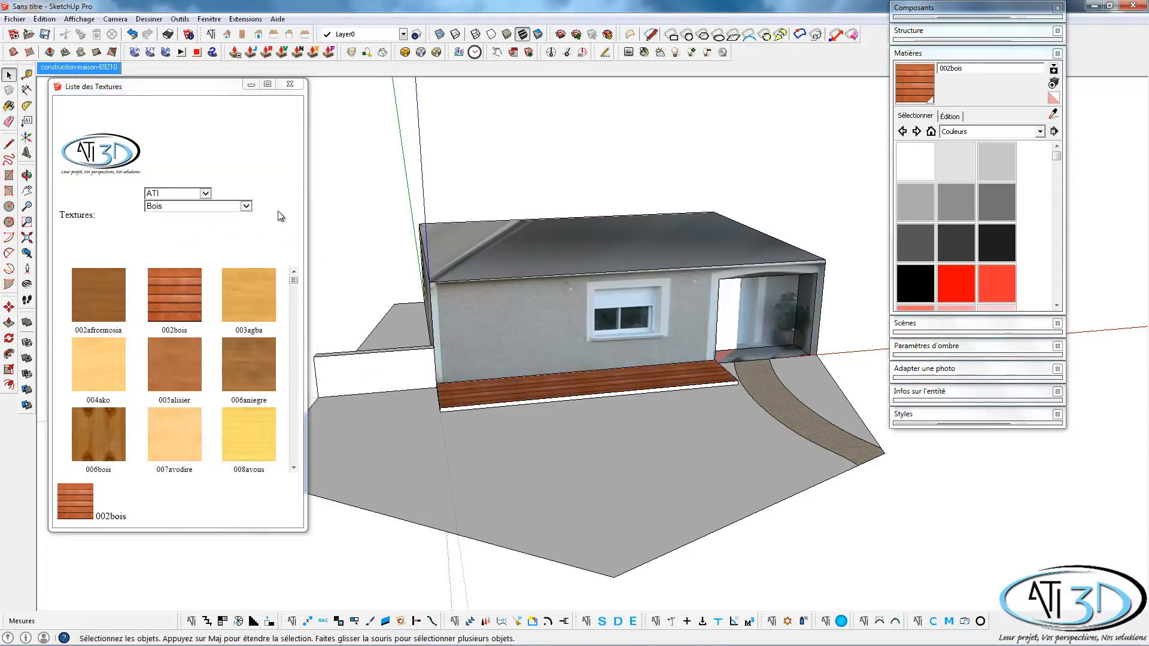
From the ATI Murs ATI3D textures, apply Pierre 11 to the low wall's front, top and end faces, then close the texture list.
click(195, 193)
click(179, 213)
click(192, 207)
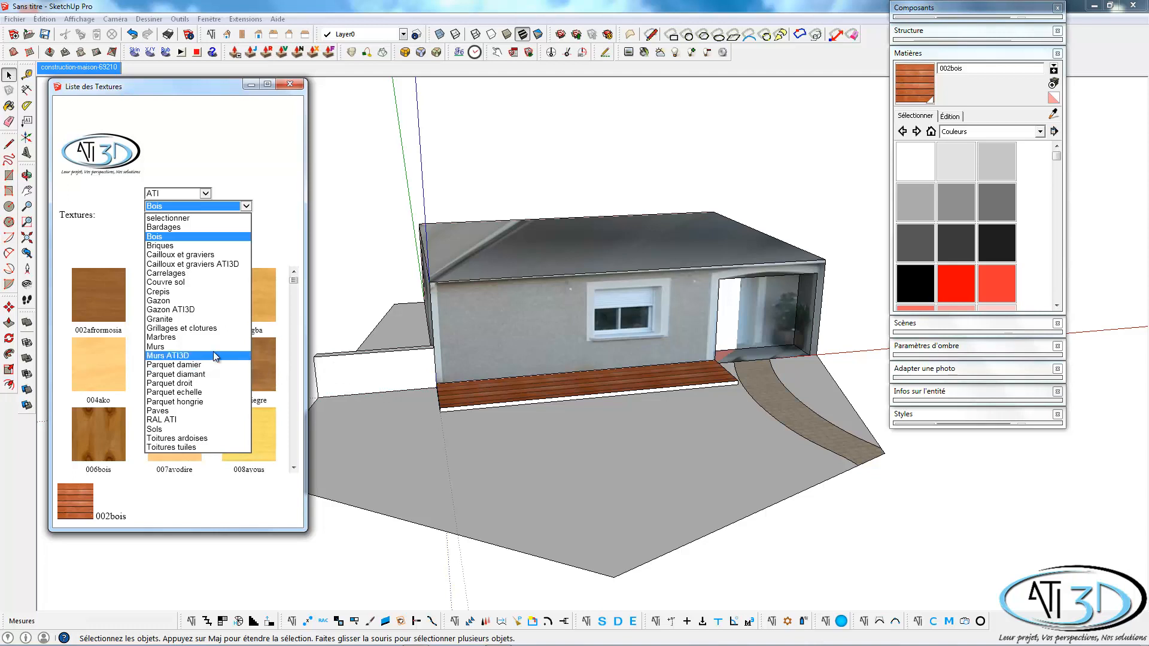
click(193, 357)
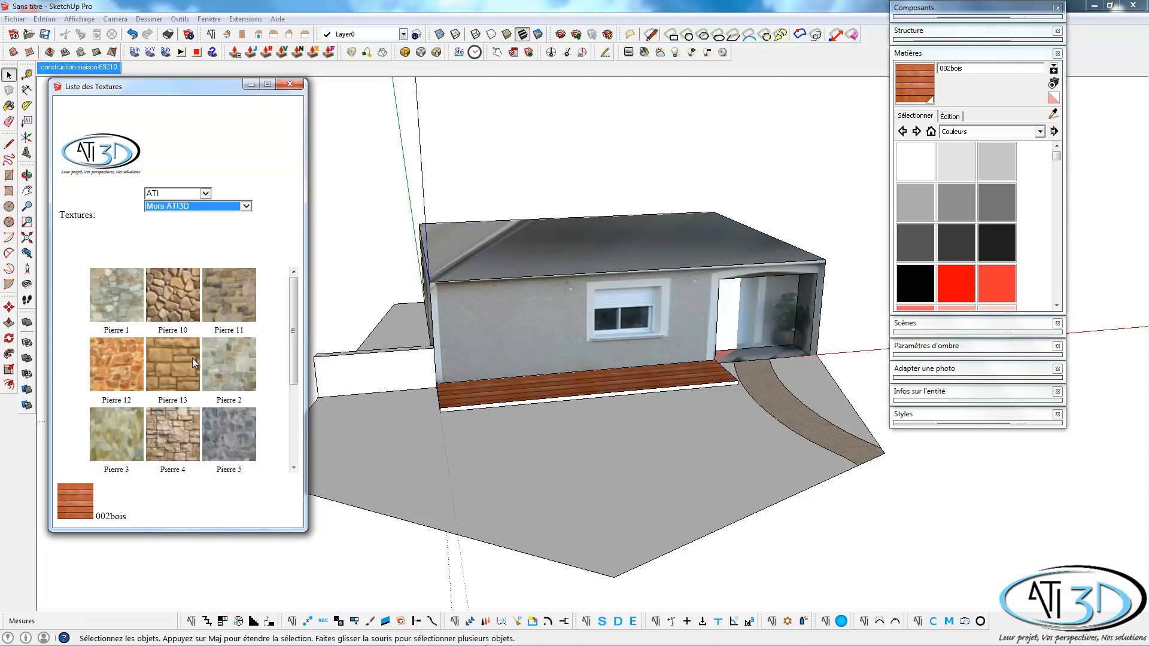
click(229, 295)
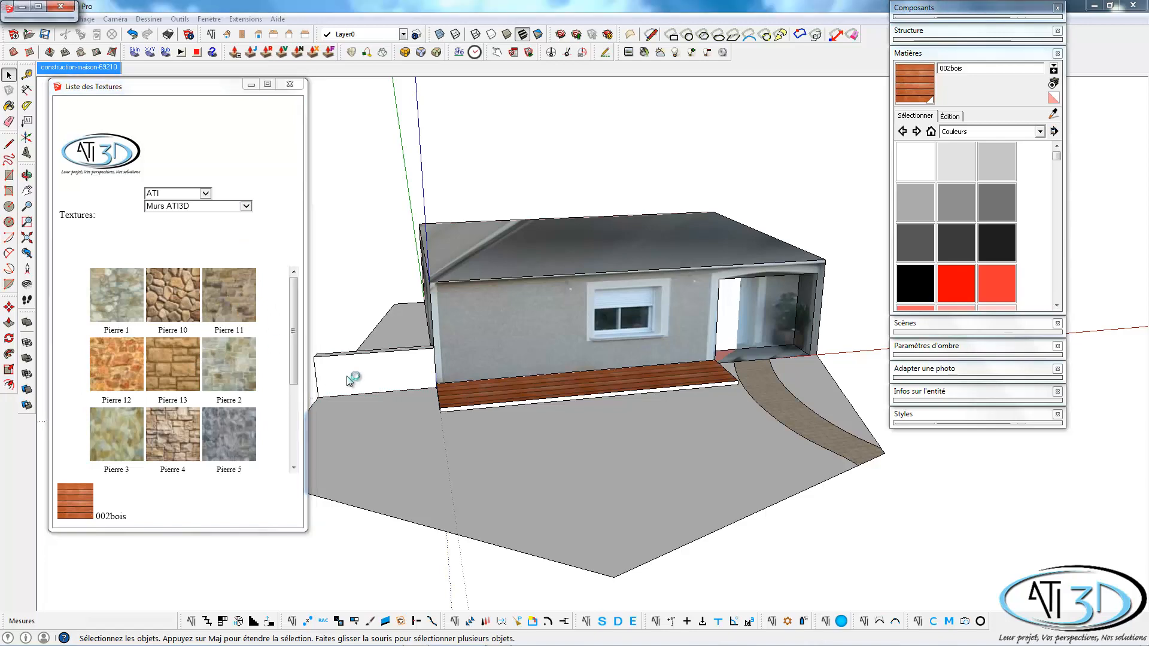
click(379, 363)
mouse_move(379, 363)
middle_down()
mouse_move(599, 363)
mouse_move(415, 403)
mouse_move(475, 410)
middle_up()
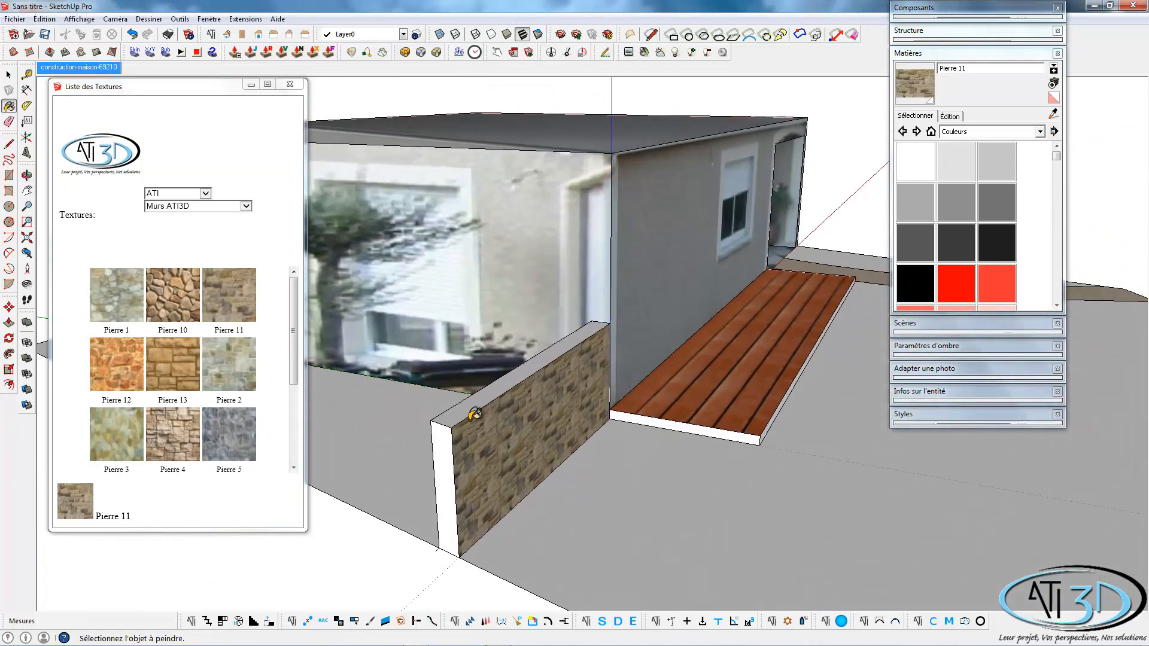
click(473, 402)
click(446, 448)
middle_drag(447, 448, 508, 429)
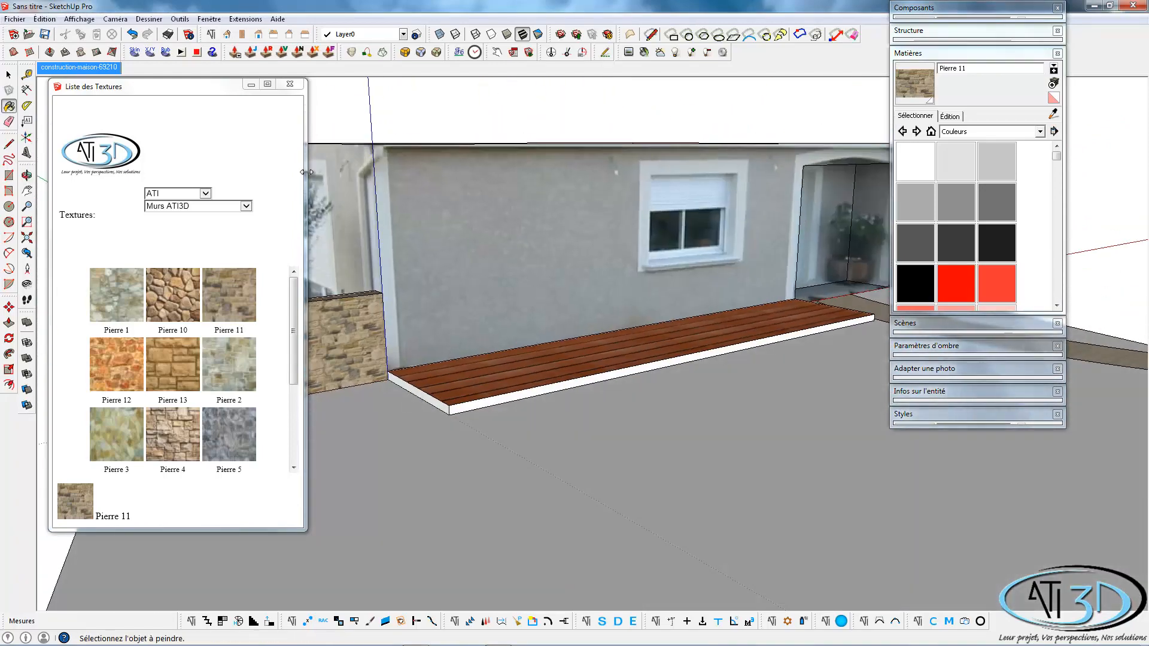
click(290, 85)
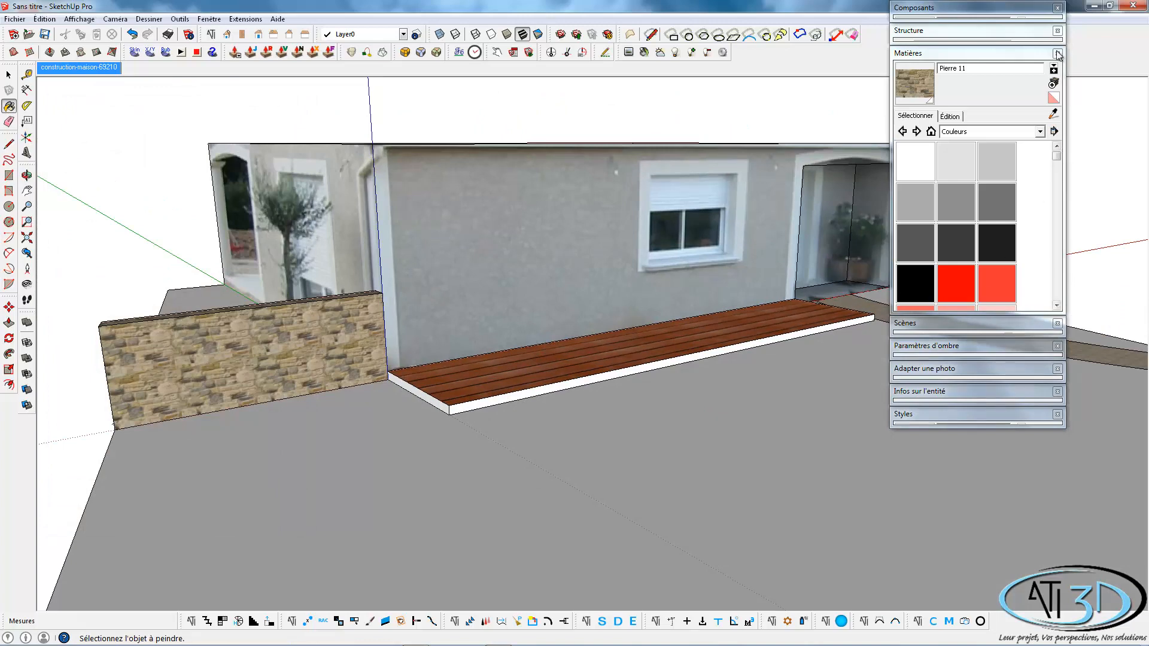
Sample the 002bois material from the slab's top and apply it to the slab's long front edge and both ends.
click(1053, 118)
click(625, 366)
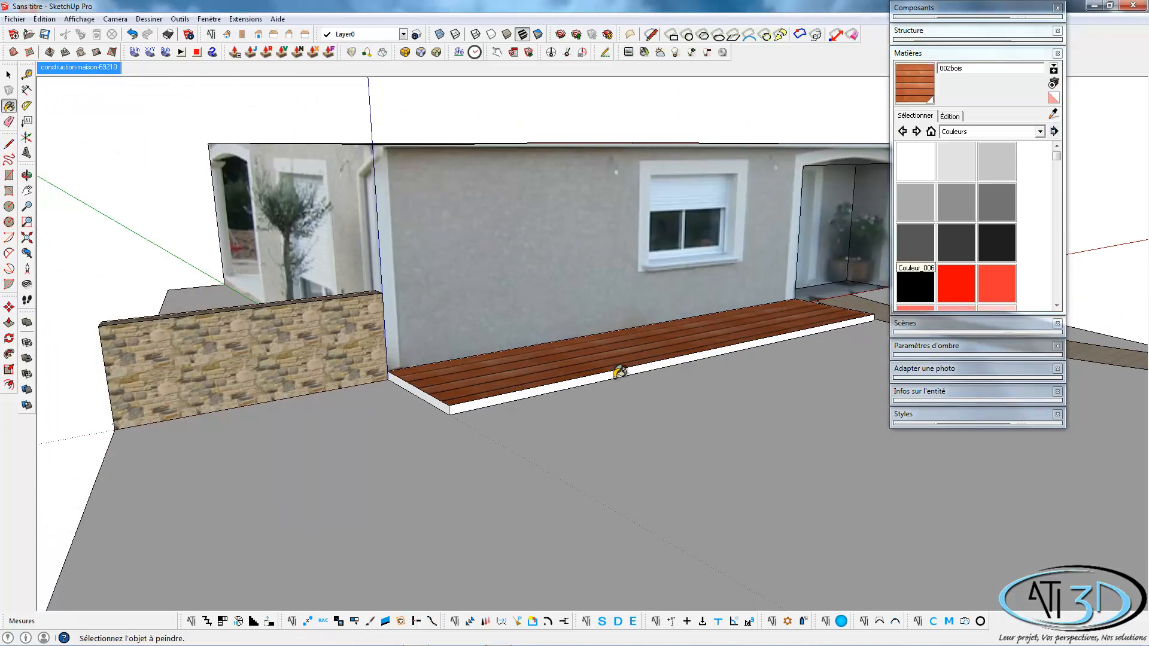
scroll(589, 372, up, 3)
click(589, 372)
middle_drag(456, 384, 385, 451)
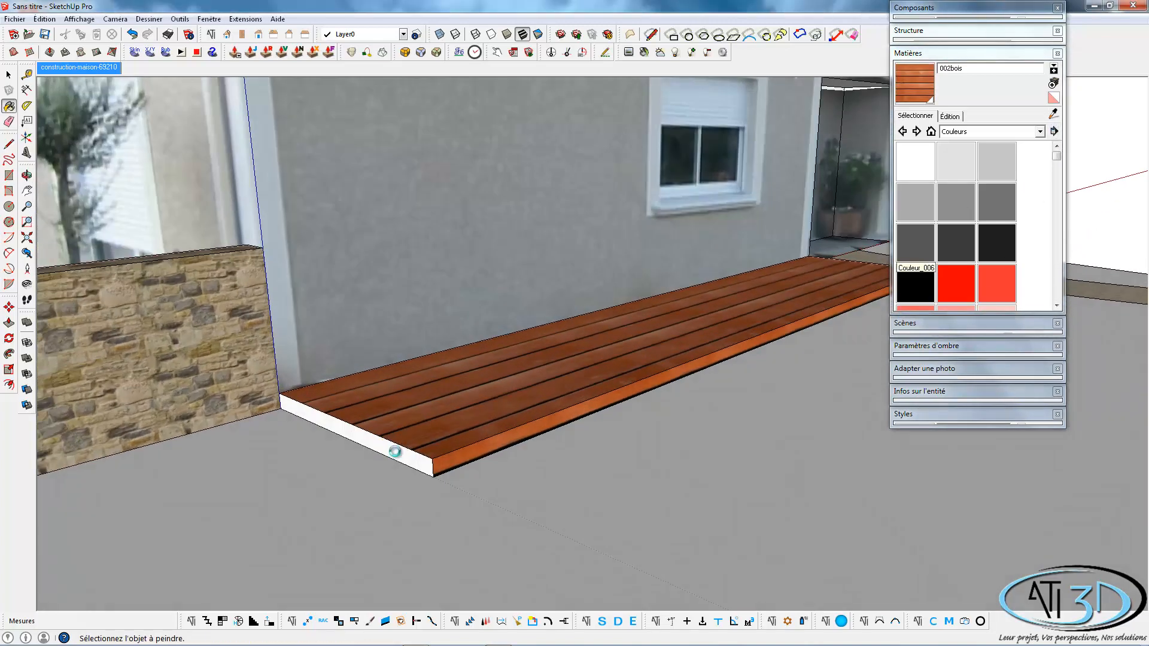
click(397, 451)
mouse_move(569, 413)
middle_down()
mouse_move(728, 423)
mouse_move(365, 408)
middle_up()
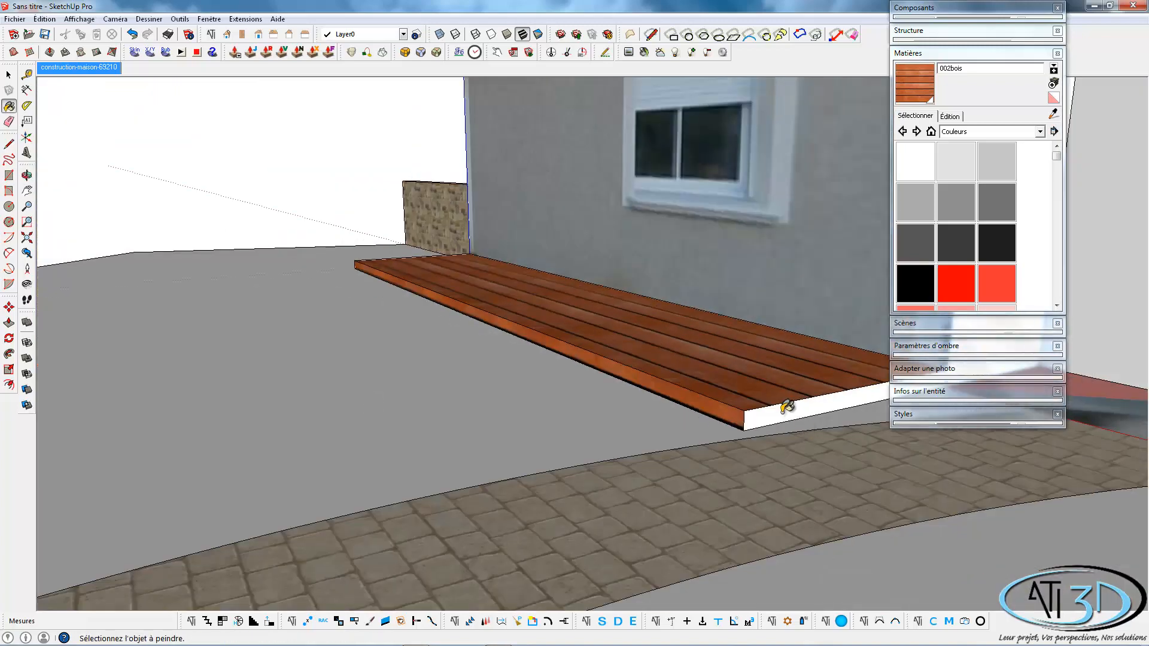
click(784, 406)
click(928, 53)
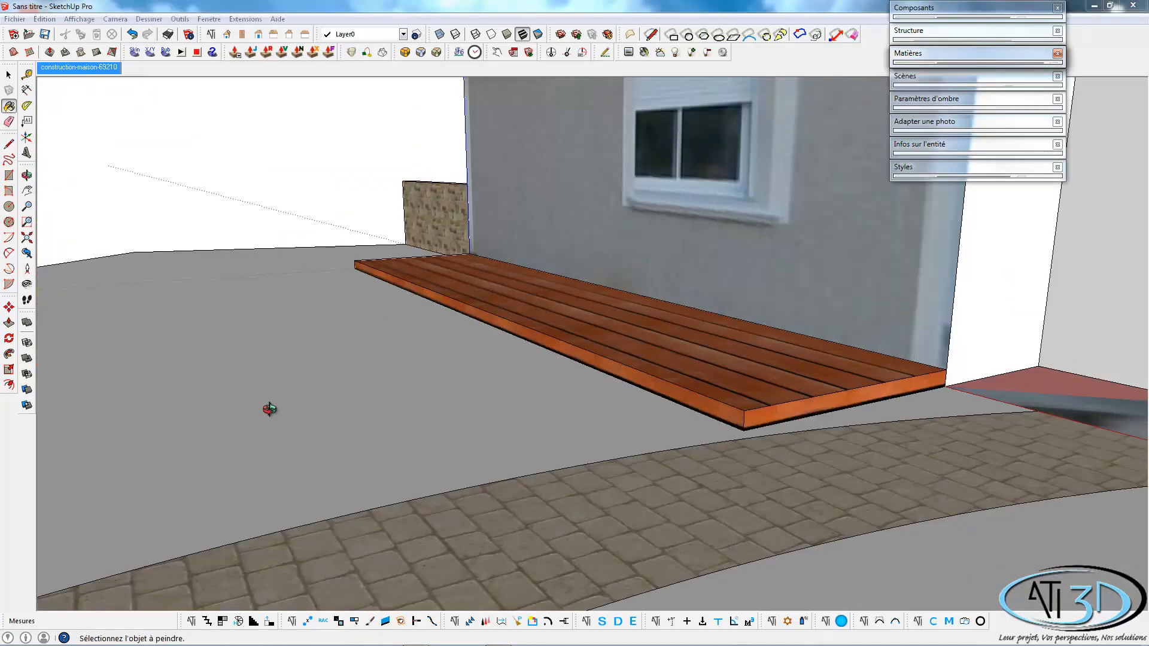
Draw an S-shaped curve on the ground from the low wall's base near its outer end to the deck's nearest front corner.
middle_drag(267, 405, 937, 335)
scroll(535, 440, down, 2)
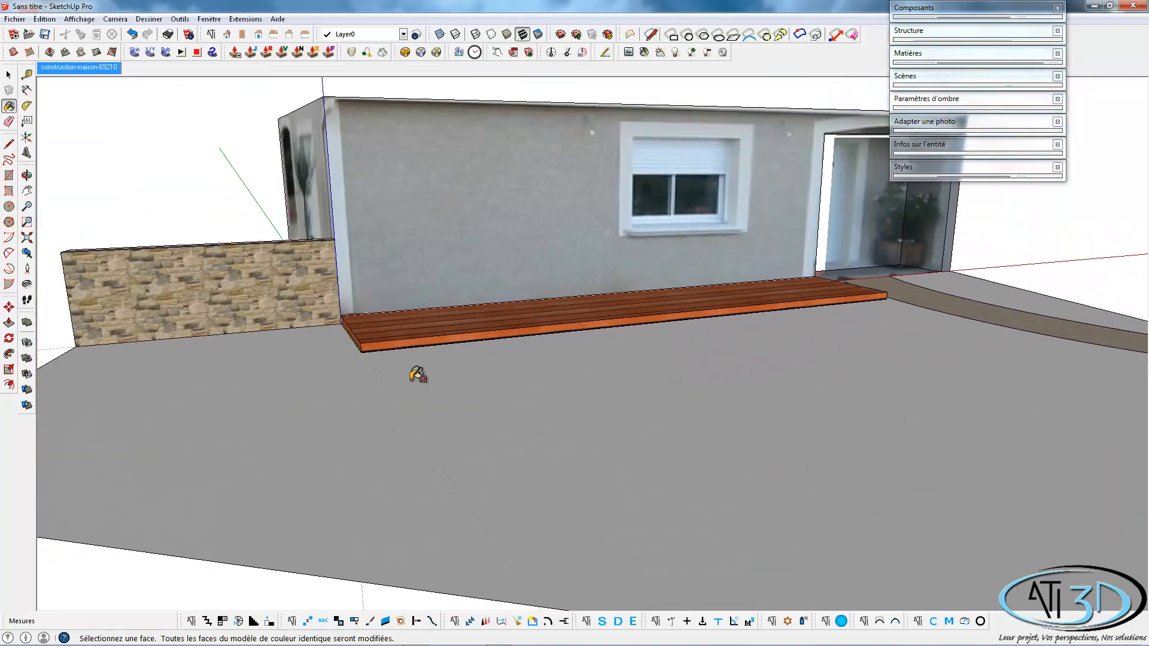
mouse_move(426, 386)
shift+middle_down()
mouse_move(489, 393)
mouse_move(632, 452)
shift+middle_up()
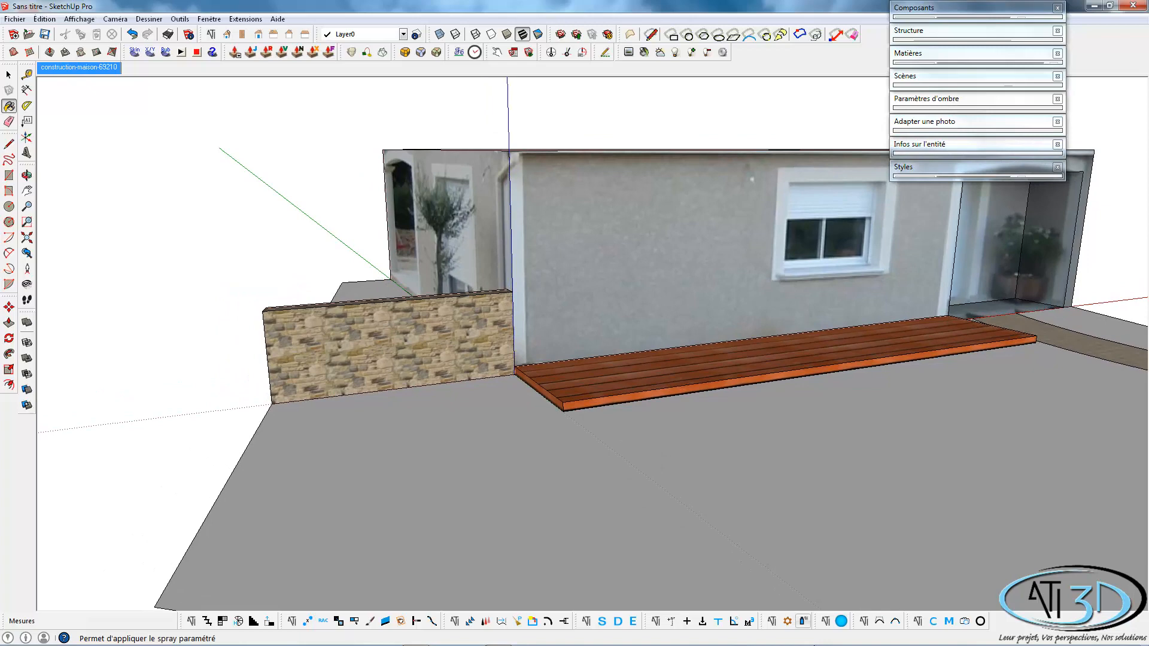
click(879, 622)
middle_drag(305, 431, 372, 492)
click(370, 488)
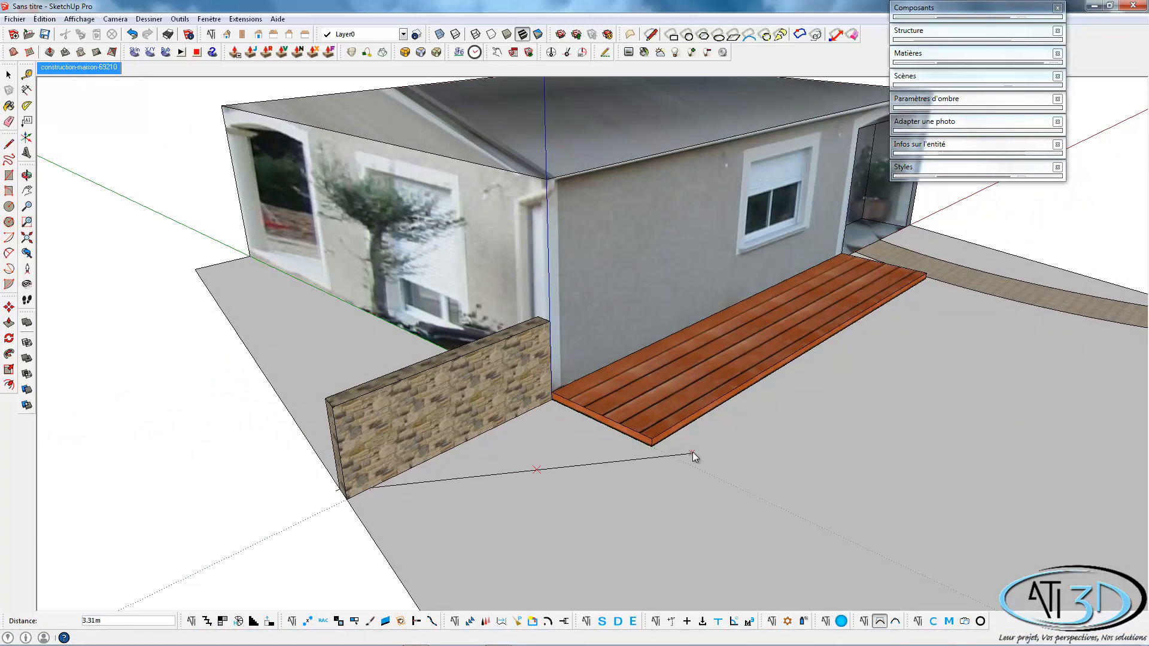
click(652, 446)
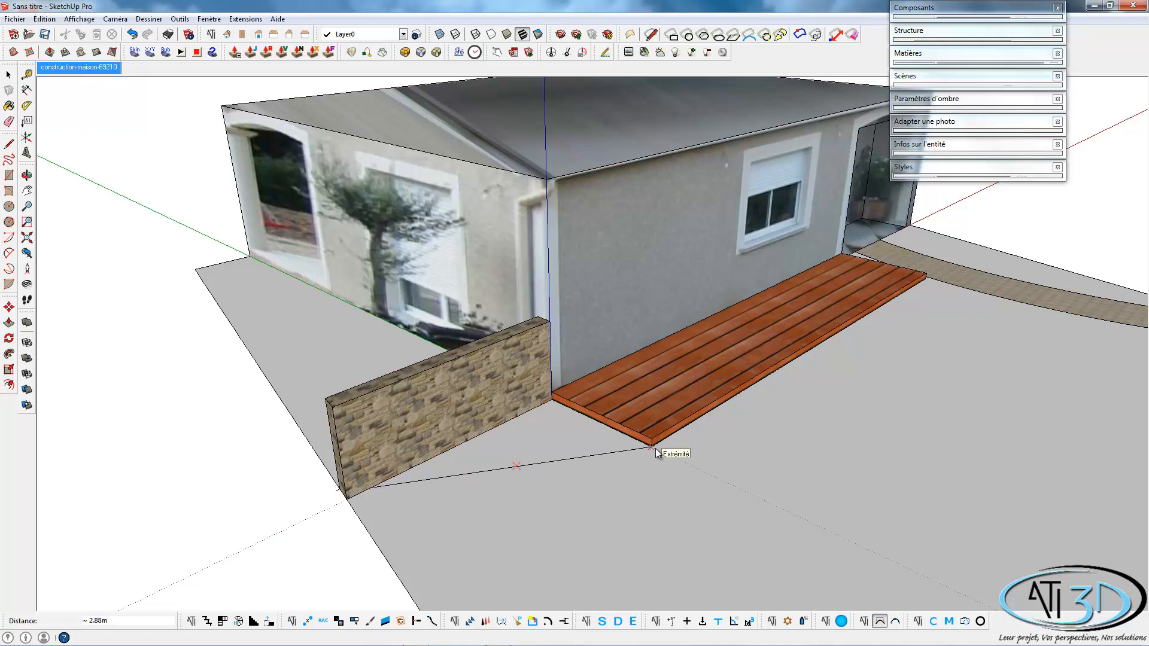
click(429, 510)
click(443, 530)
click(504, 534)
click(540, 498)
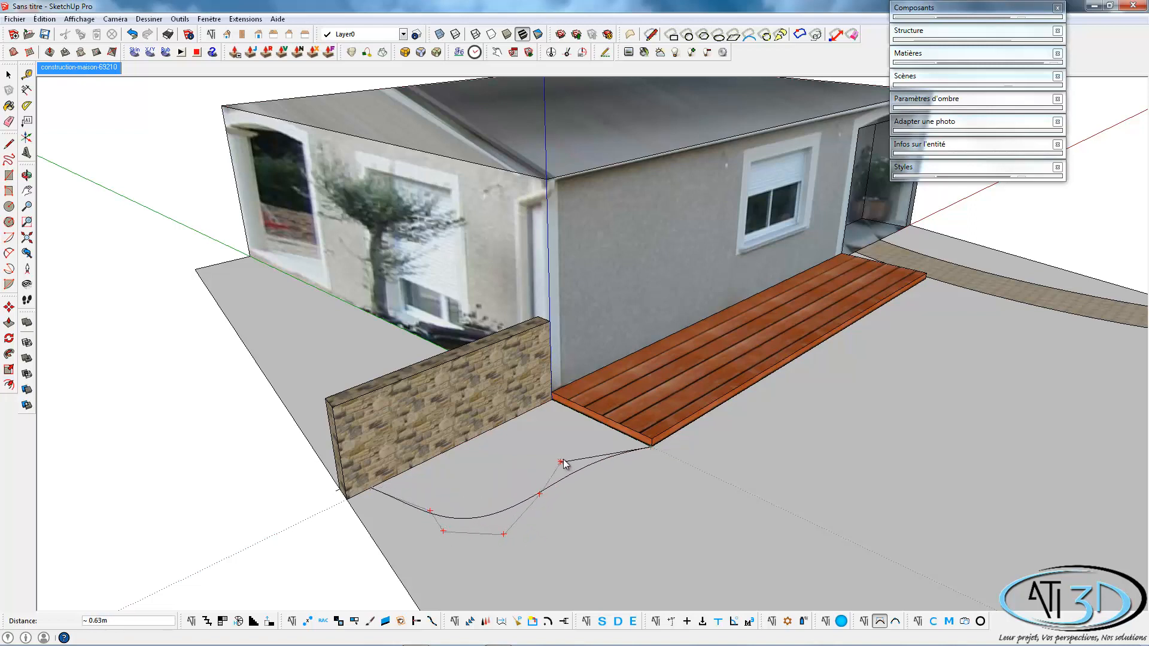
double_click(564, 462)
key(space)
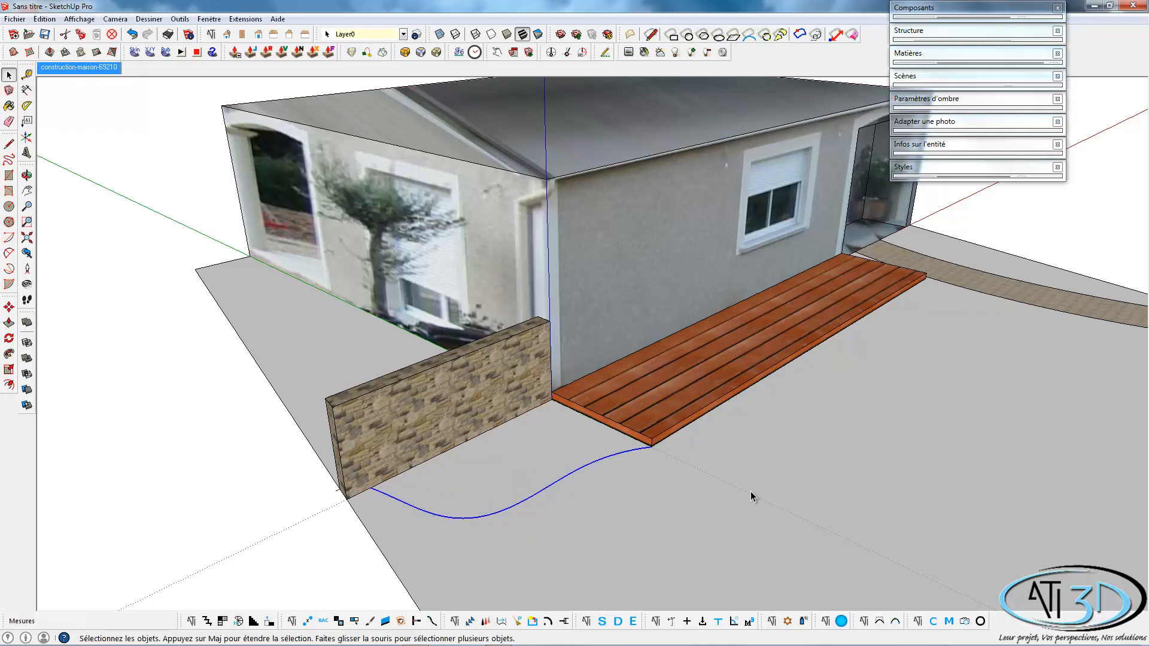
From the ATI Gazon ATI3D textures, apply Gazon 12 to the bed inside the curve and to the main ground area.
middle_drag(751, 491, 480, 468)
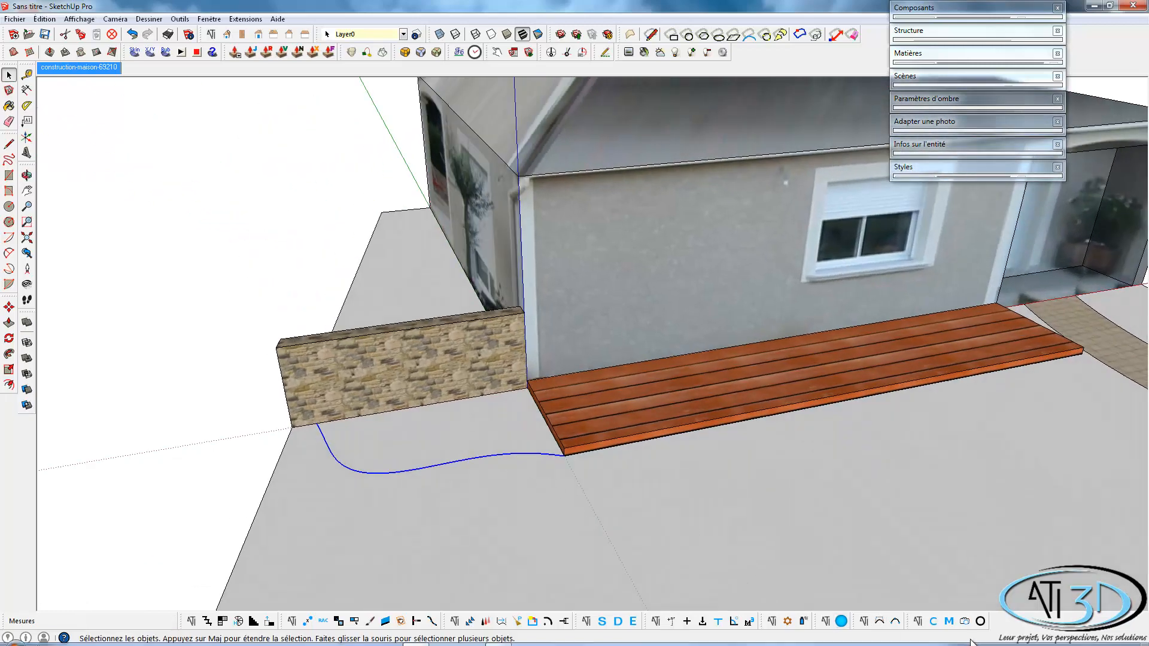
click(949, 622)
click(206, 199)
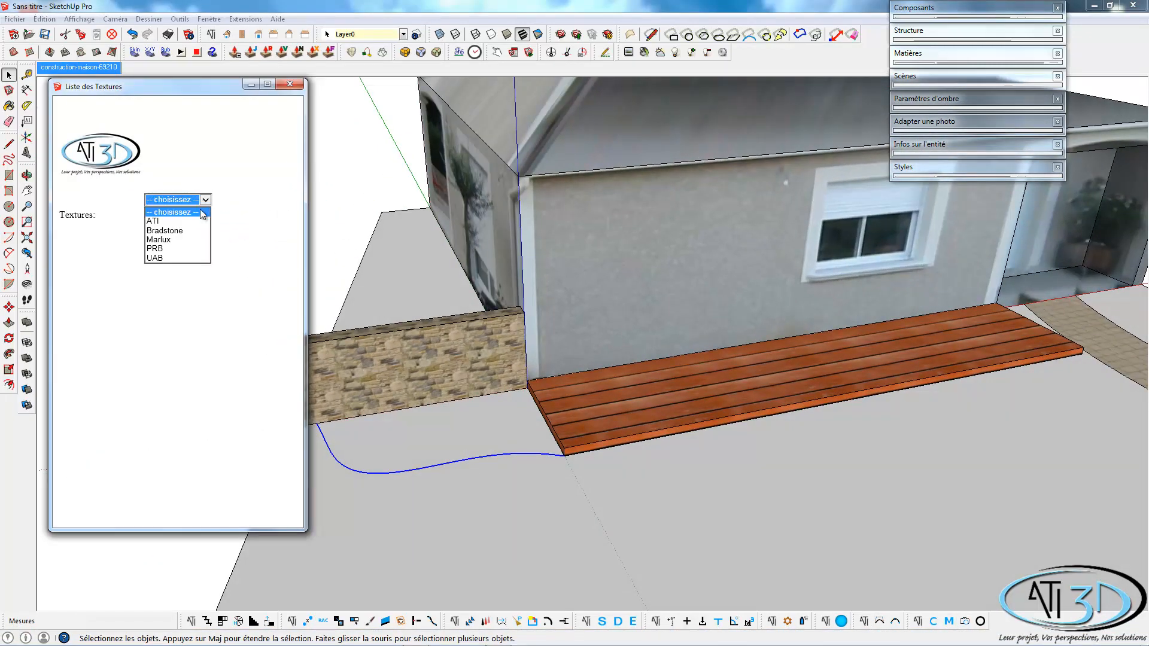
click(174, 210)
click(213, 207)
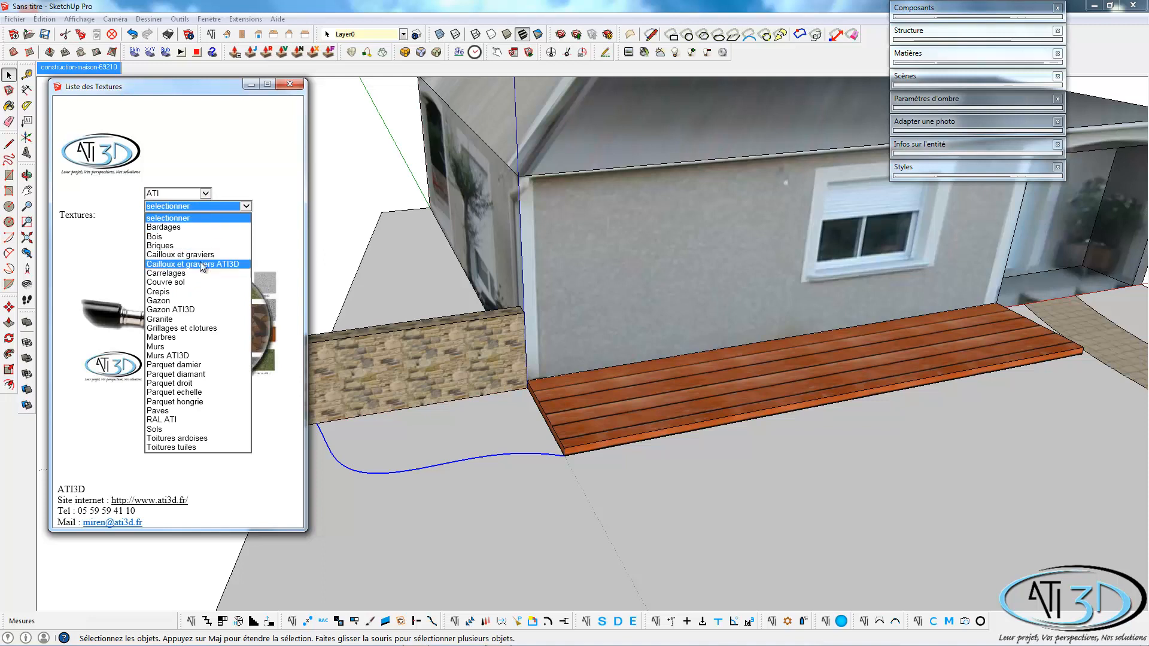
click(177, 309)
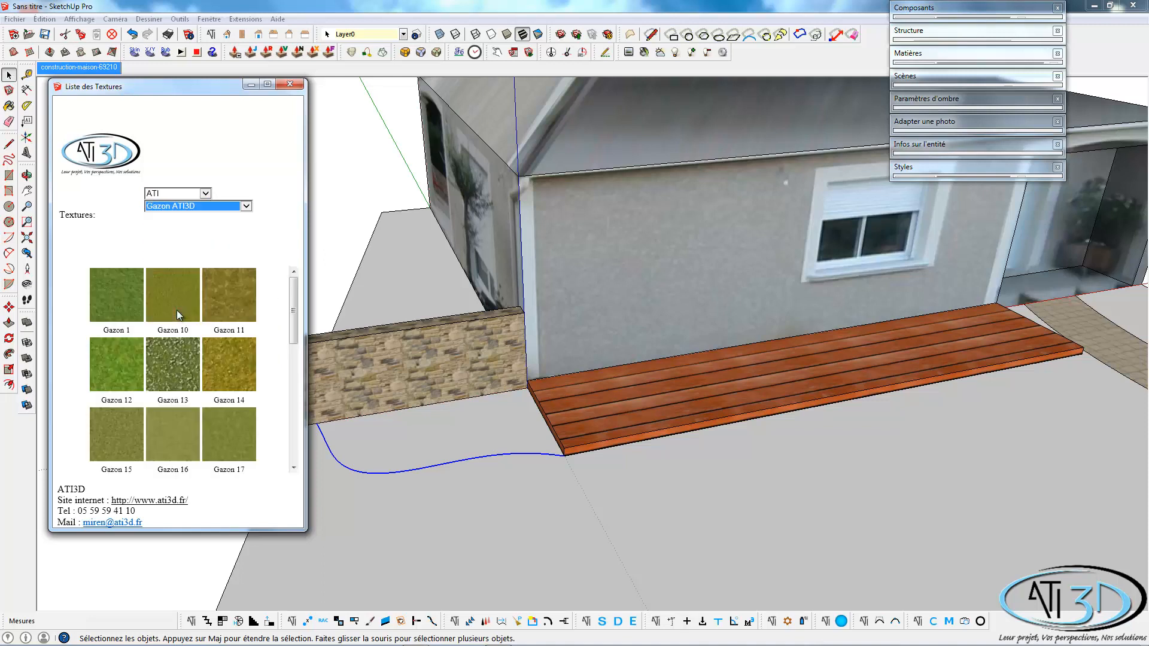
click(124, 376)
click(470, 422)
click(634, 496)
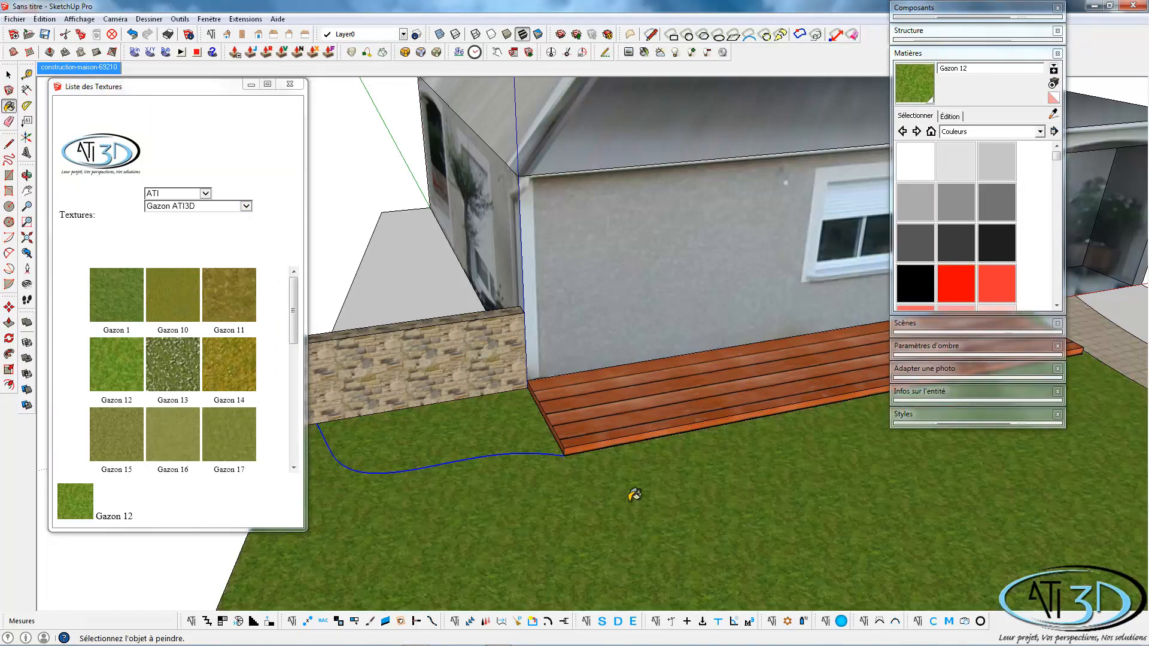
Apply Gazon 12 to the small ground area on the far side of the curved path and close the texture list.
scroll(635, 495, down, 5)
mouse_move(805, 491)
shift+middle_down()
mouse_move(351, 445)
mouse_move(294, 456)
shift+middle_up()
click(636, 353)
click(933, 57)
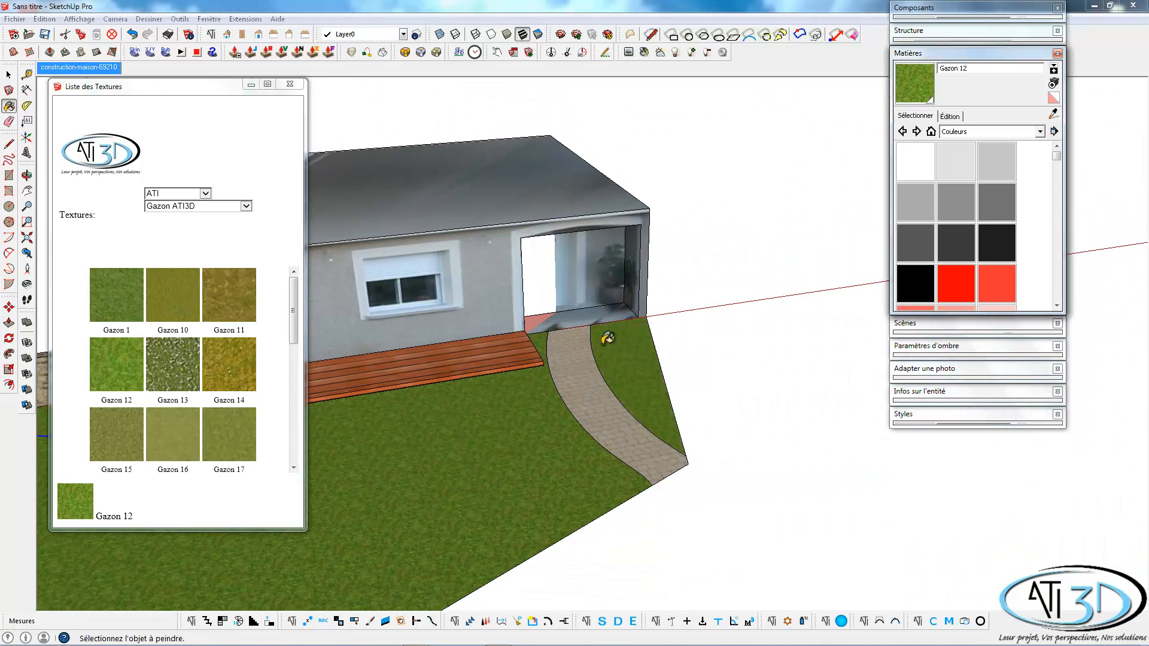
click(946, 55)
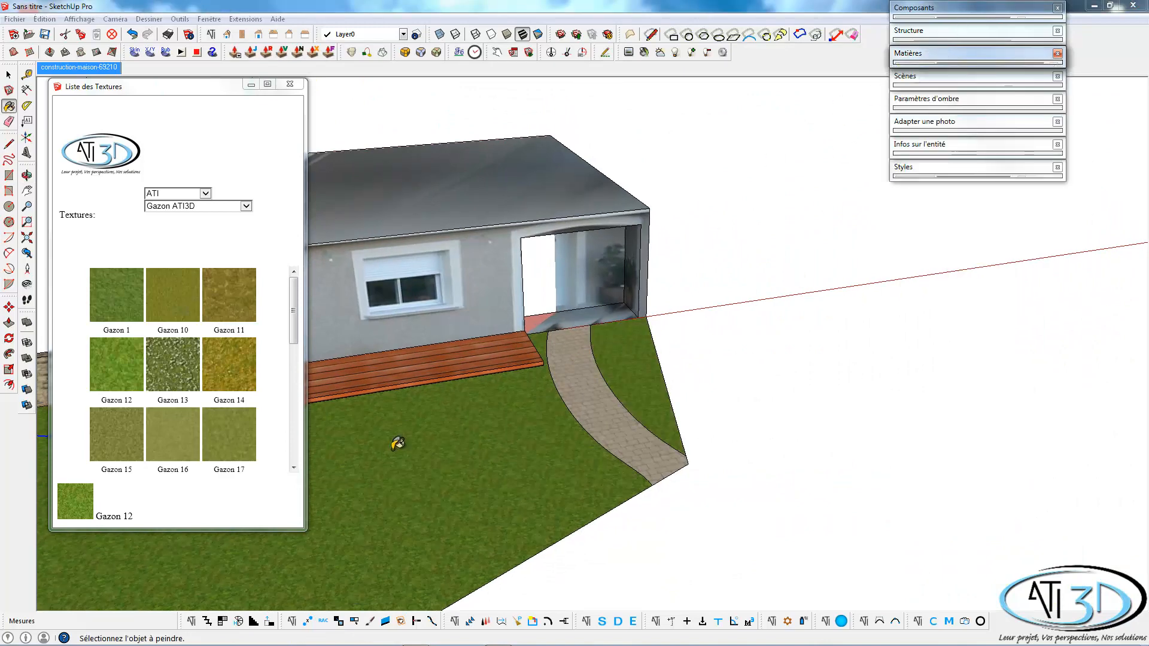
shift+middle_drag(443, 441, 755, 392)
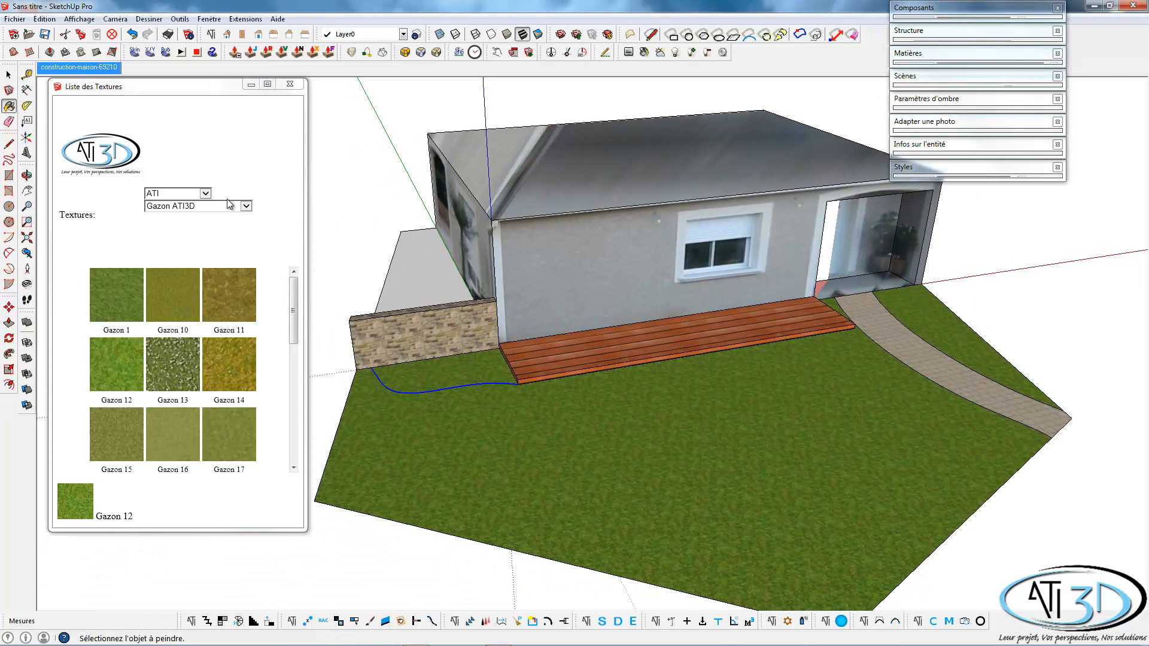
click(290, 84)
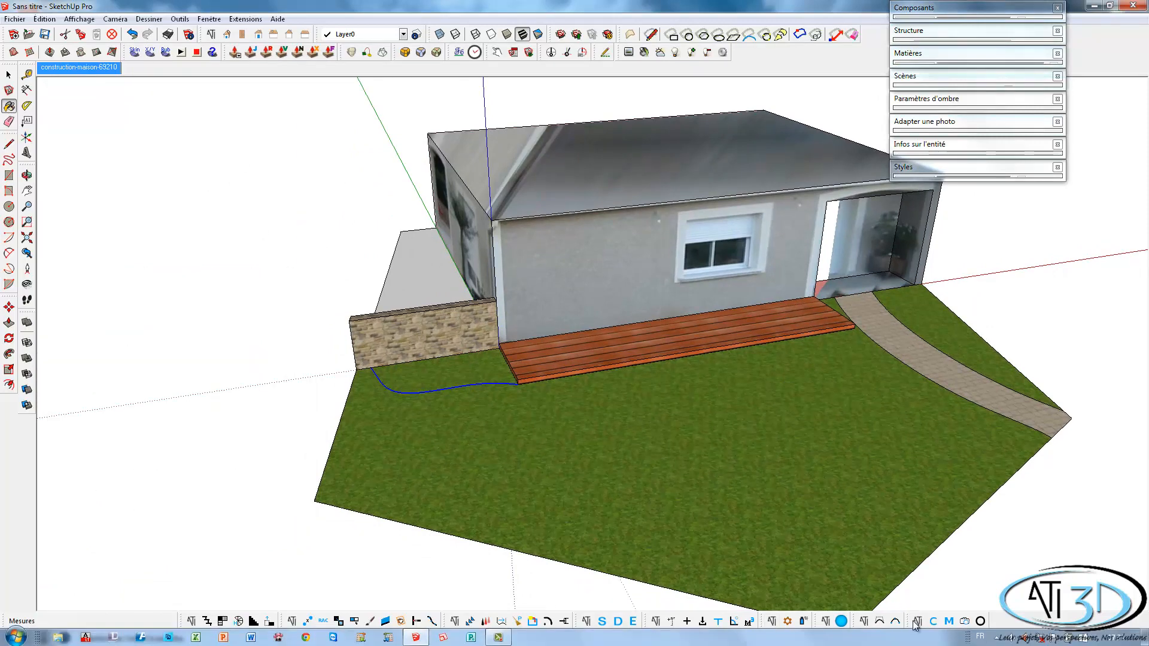
From the Vegetaux components, category Annuelles et Vivaces, place the pink-red flowering plant on the lawn just outside the curved bed.
click(933, 621)
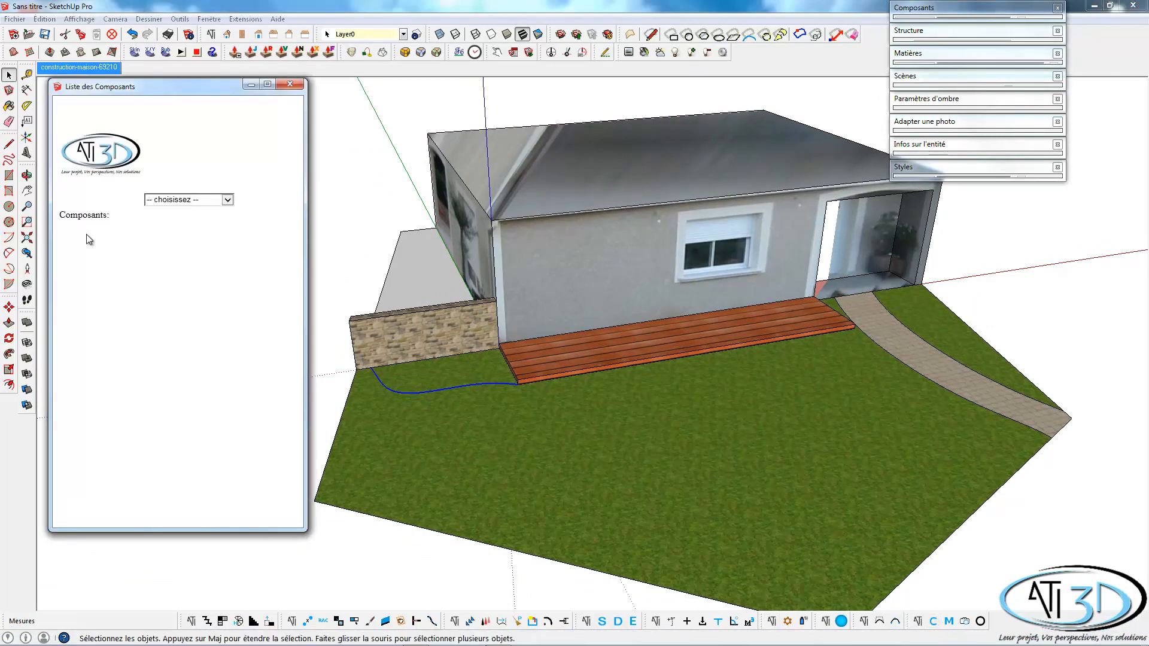
click(197, 203)
click(183, 437)
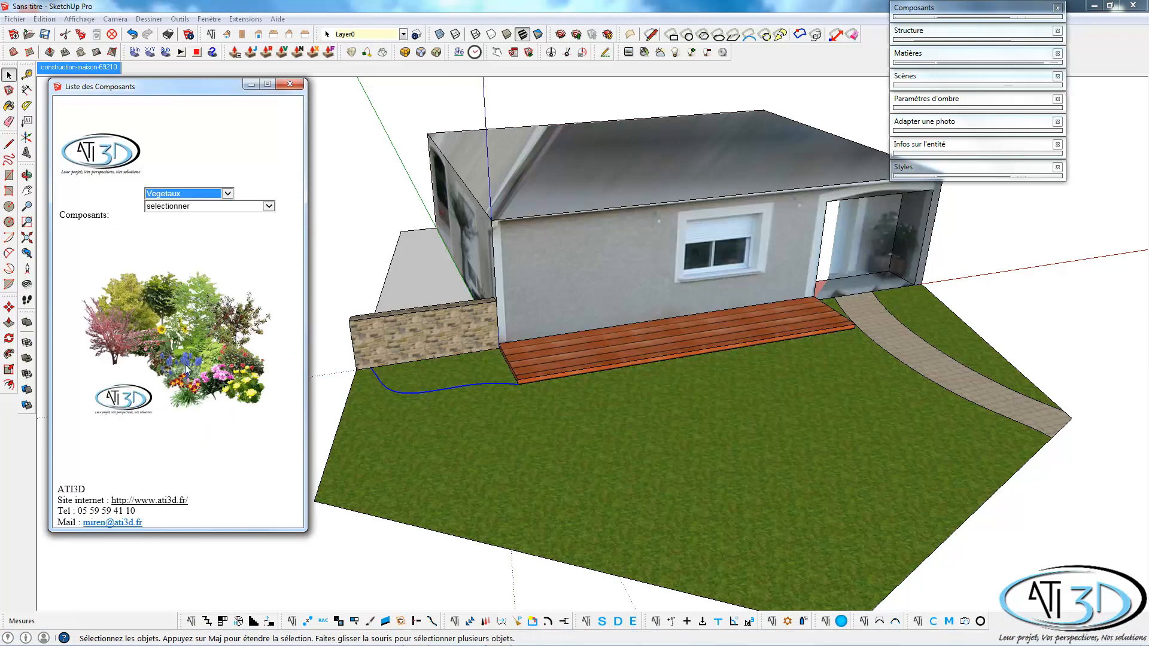
click(199, 208)
click(192, 228)
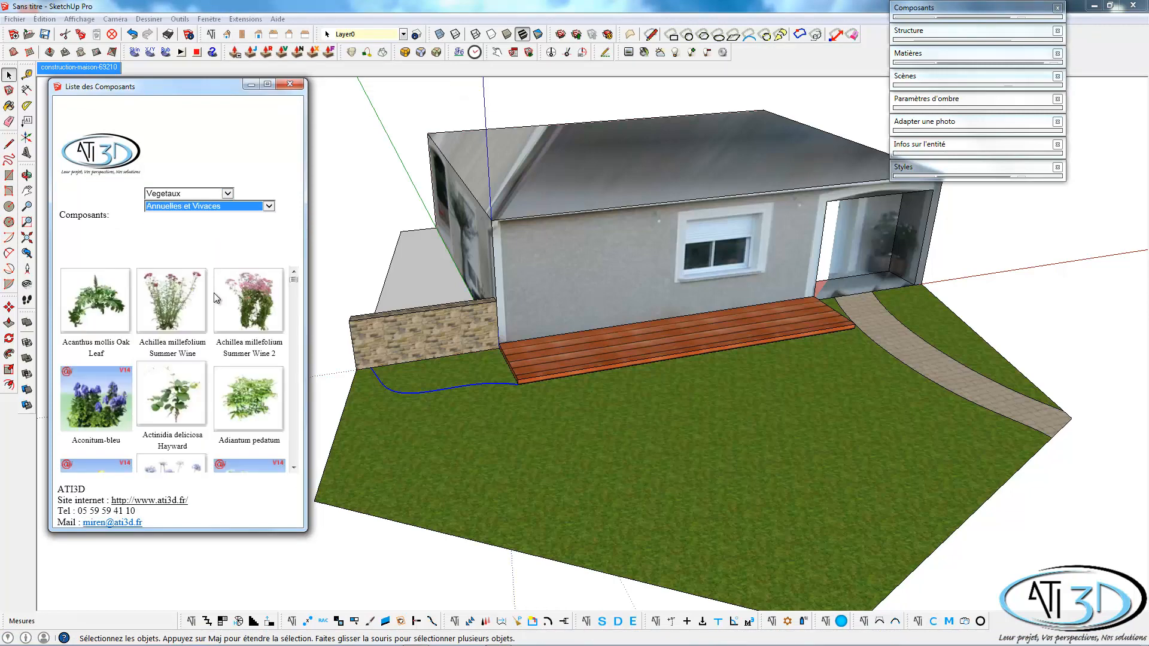
scroll(248, 325, down, 1)
scroll(248, 324, down, 1)
drag(293, 284, 297, 322)
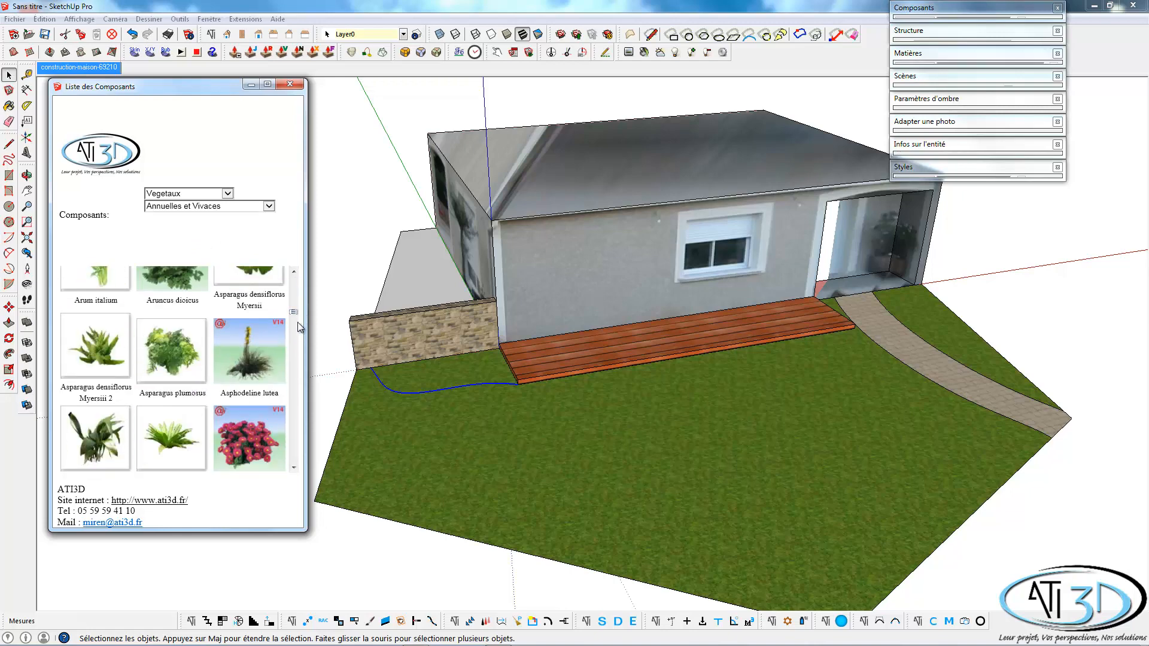
click(257, 444)
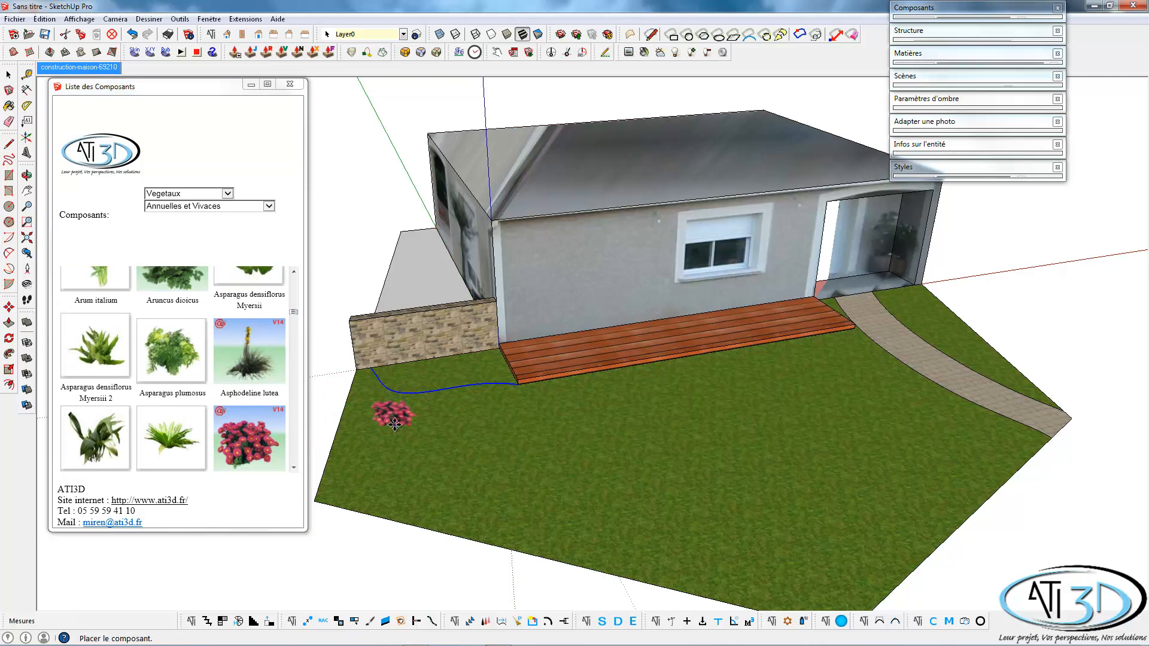
click(394, 423)
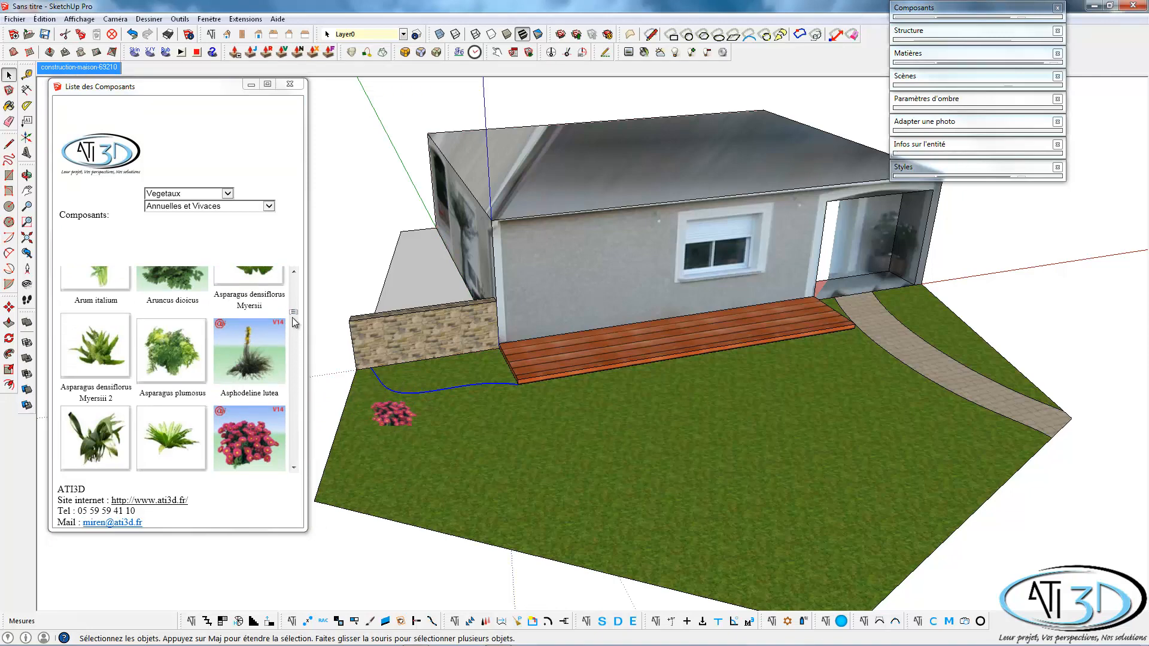
Place the Argyranthemum frutescens White plant on the lawn beside the pink-red plant and close the component list.
mouse_move(292, 311)
mouse_down()
mouse_move(296, 335)
mouse_move(299, 306)
mouse_up()
click(227, 344)
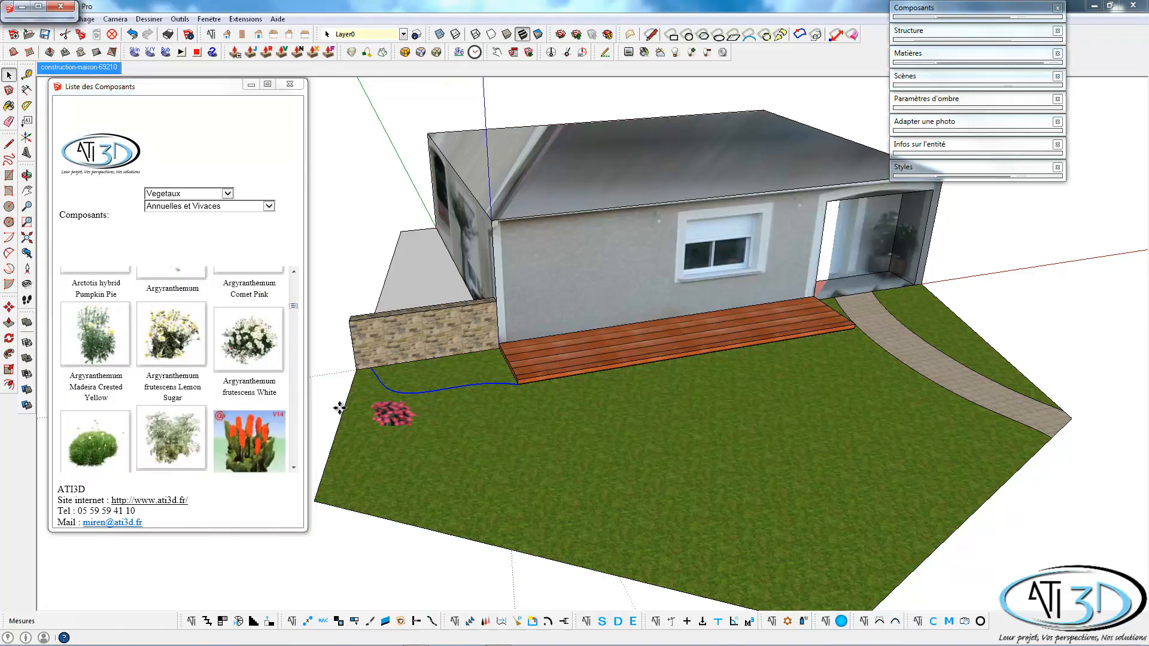
click(412, 442)
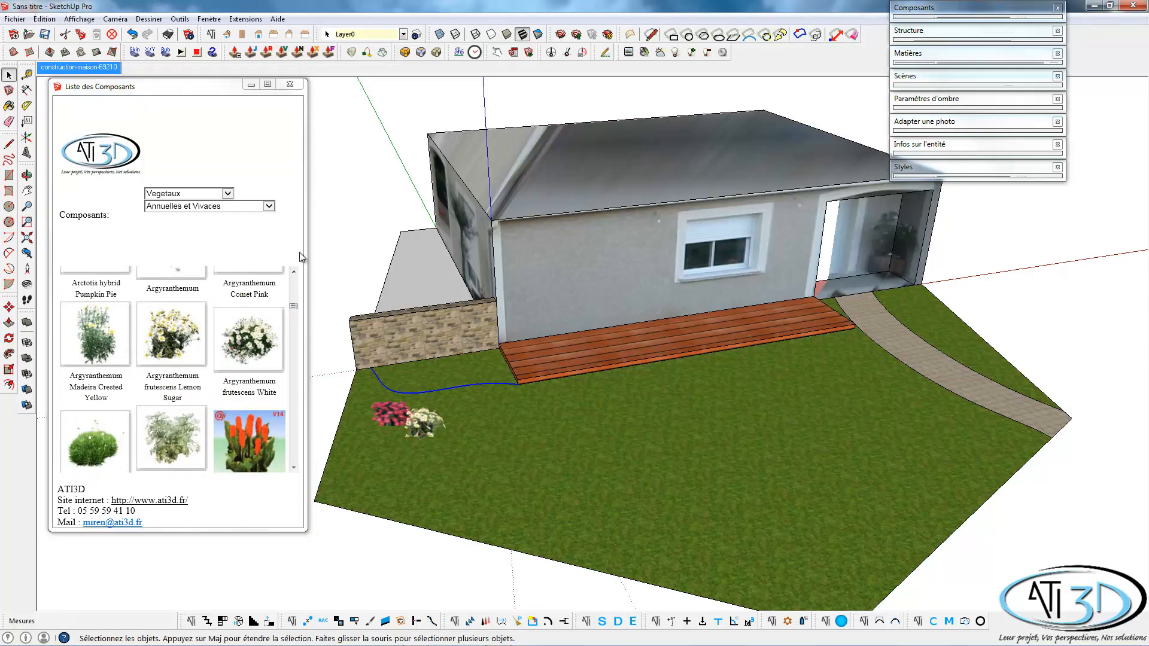
click(291, 85)
Spray the pink-red and white plants over the curved bed with spacing 0.4 and pressure 4, and delete the two sample plants.
middle_drag(365, 444, 436, 436)
scroll(458, 467, up, 2)
click(435, 436)
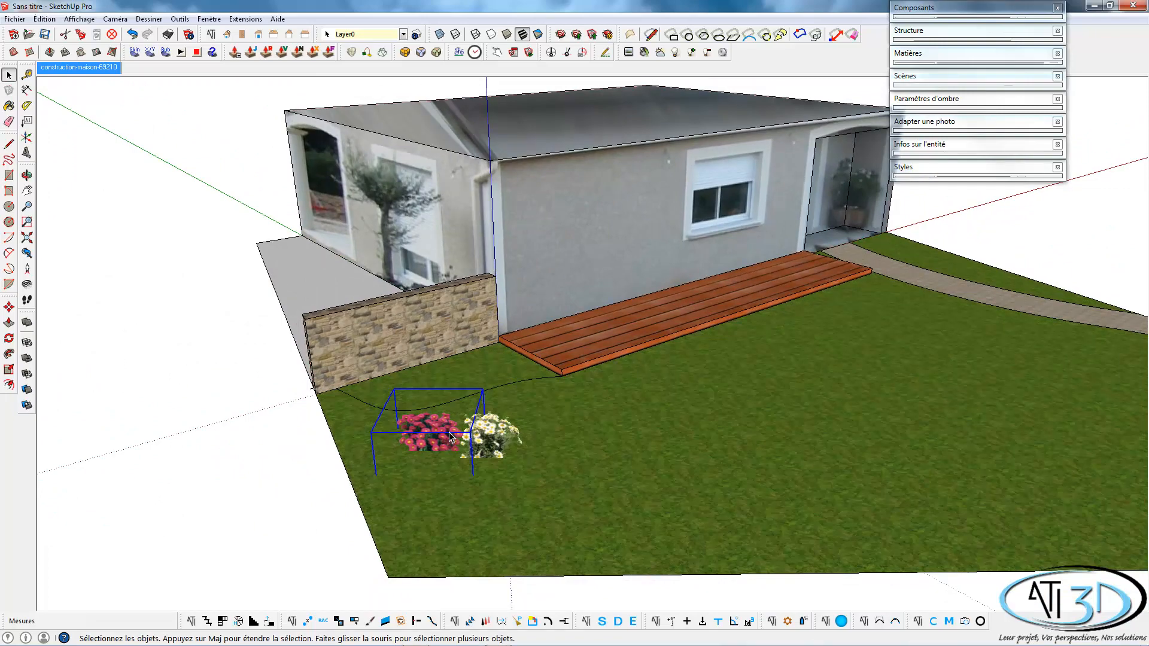
ctrl+click(500, 447)
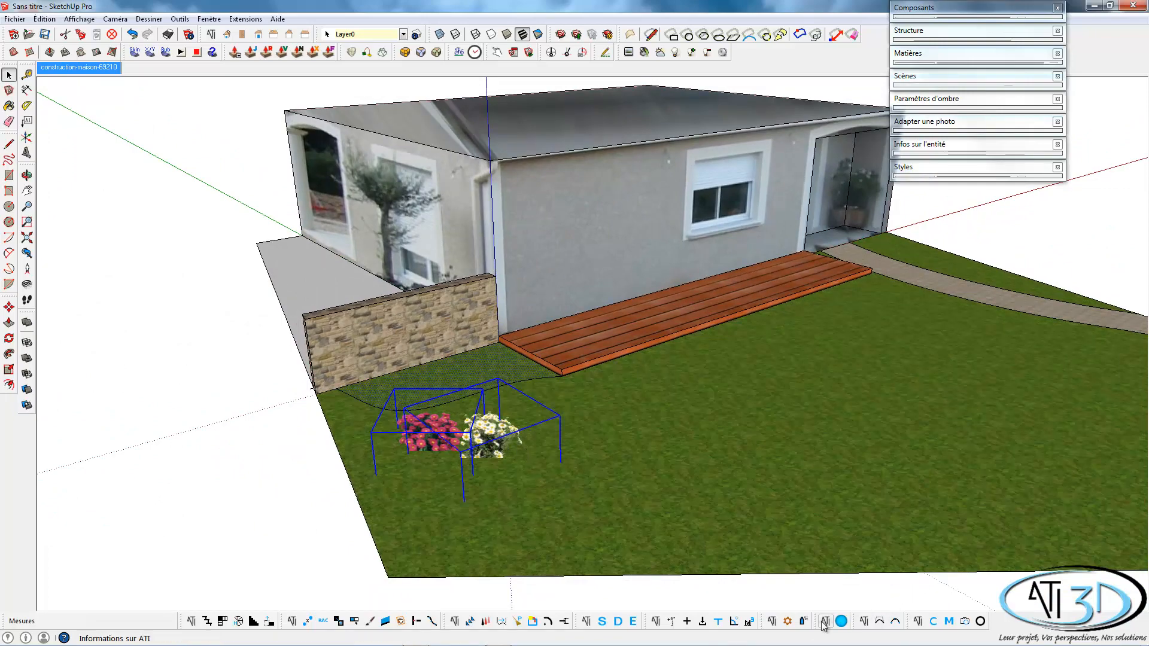
click(790, 623)
click(618, 286)
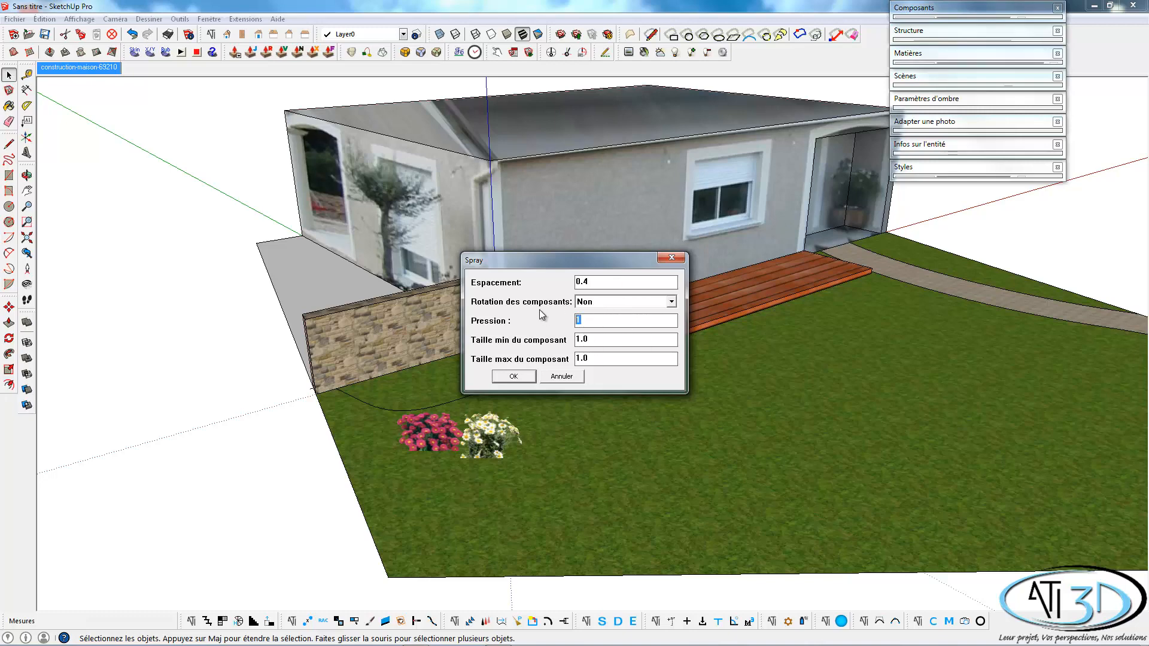
text(4)
click(511, 375)
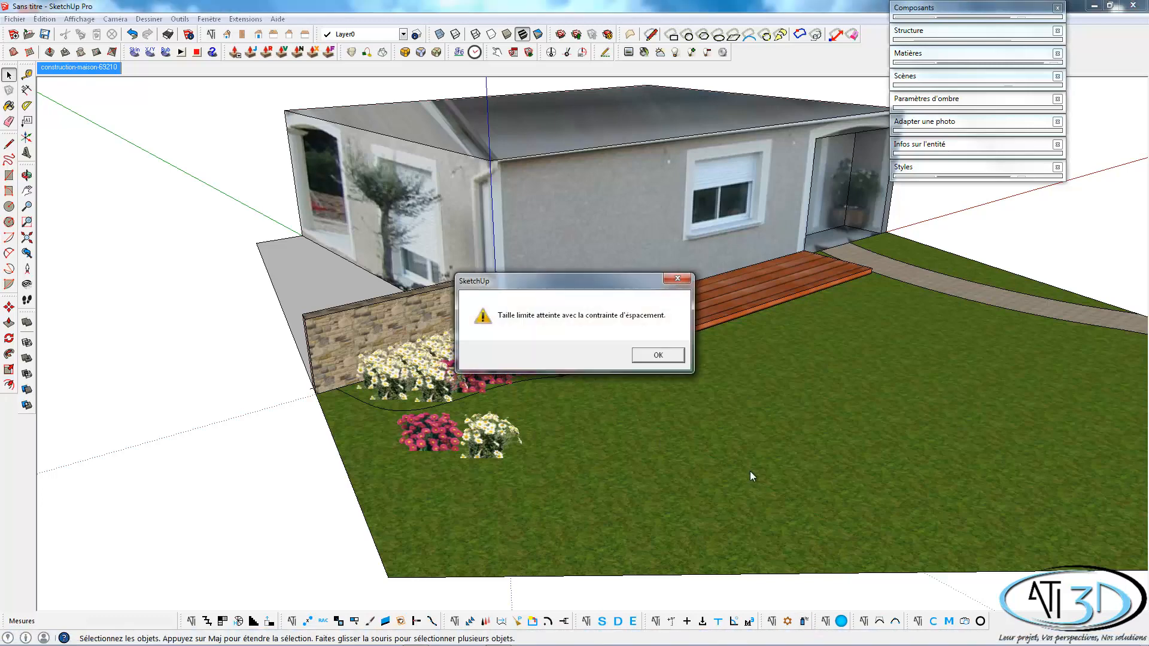
click(658, 356)
click(443, 432)
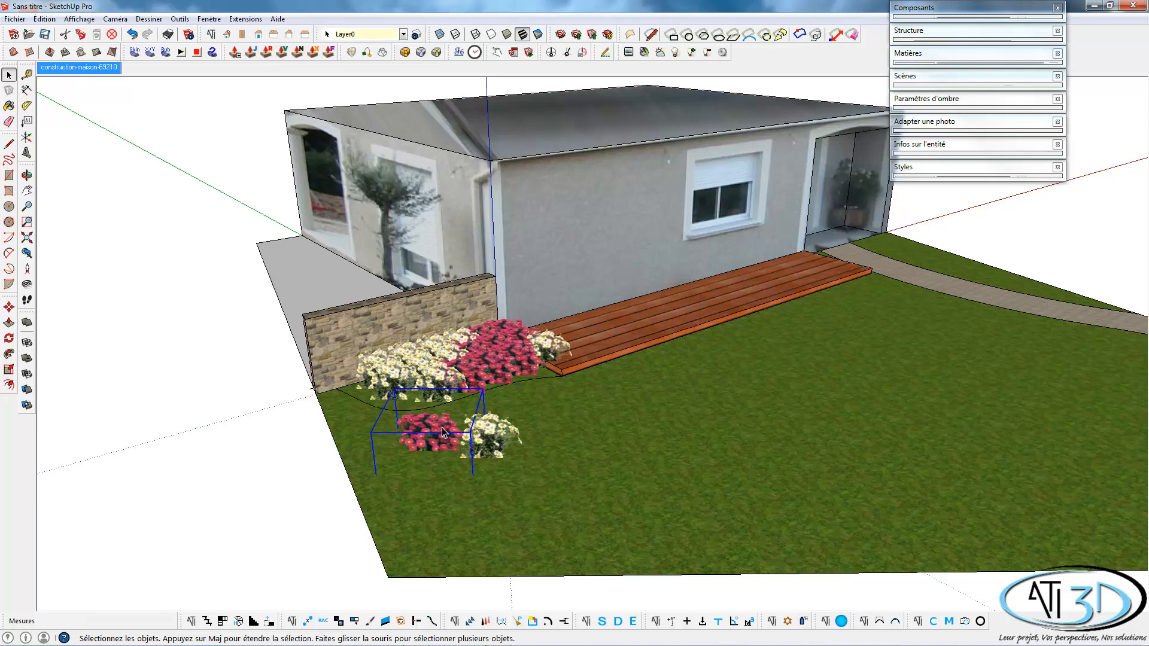
key(Delete)
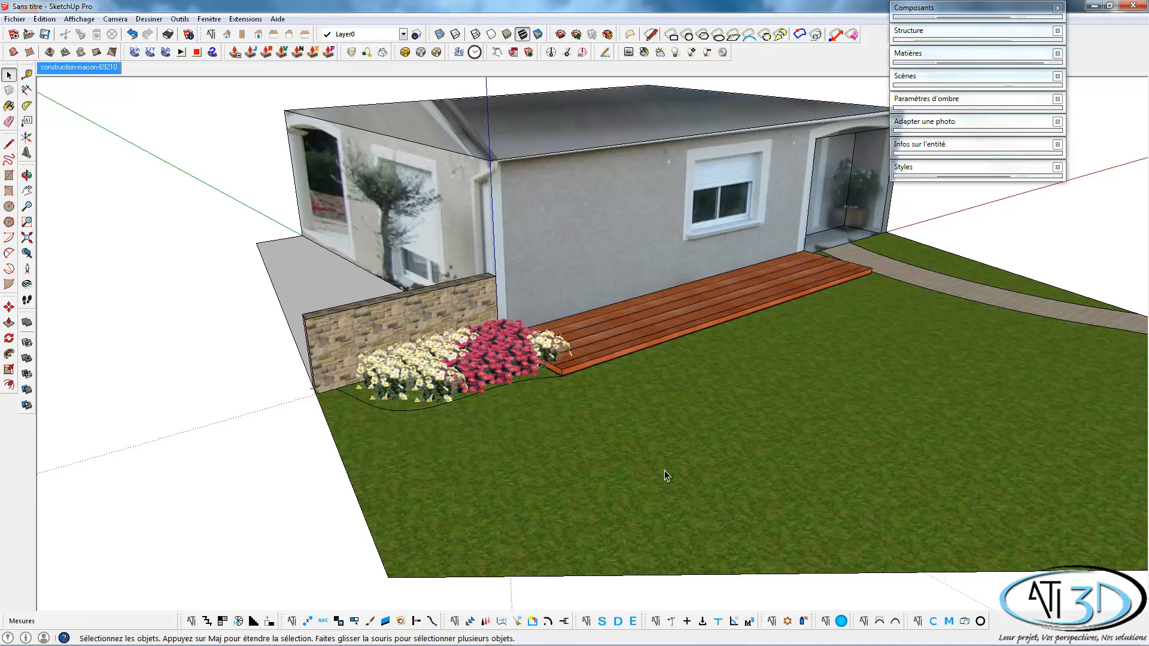
From the Vegetaux components, category Arbustes, place a Yucca rostrata on the lawn in front of the flower bed and close the list.
middle_drag(664, 470, 689, 461)
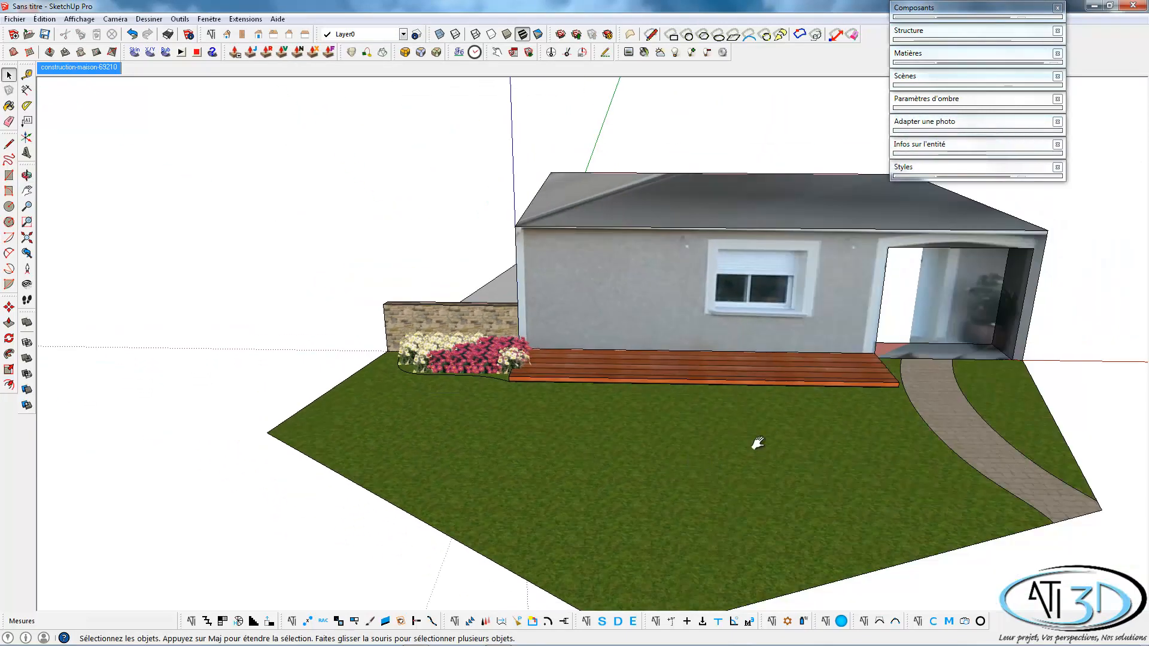
shift+middle_drag(757, 443, 755, 417)
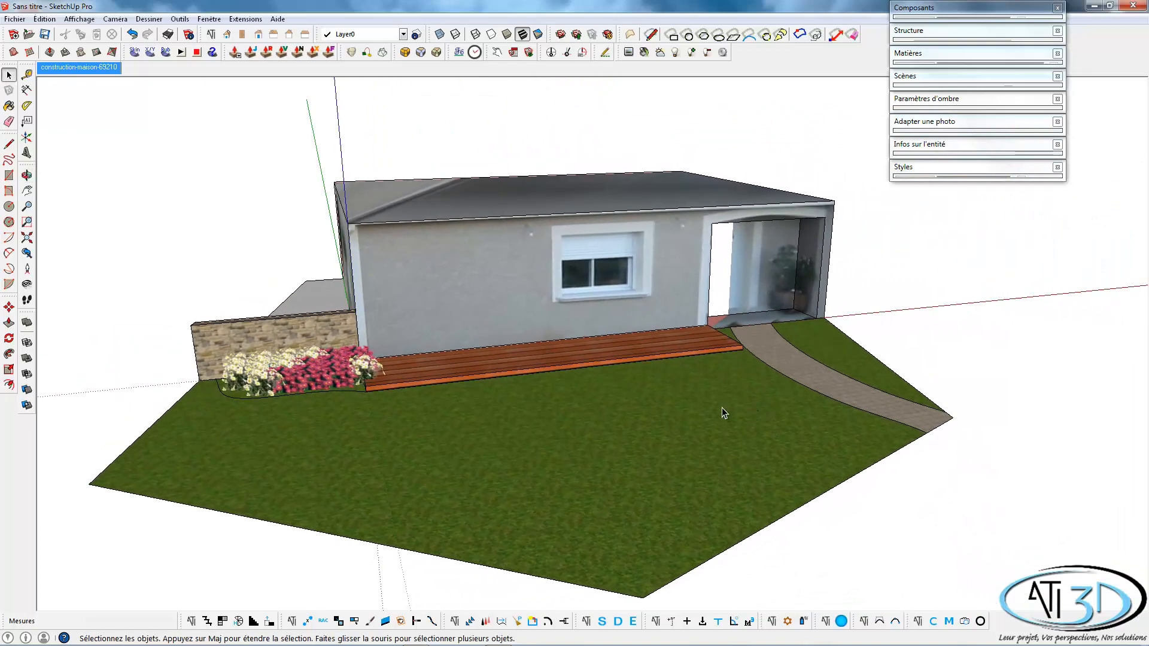
click(934, 621)
click(191, 199)
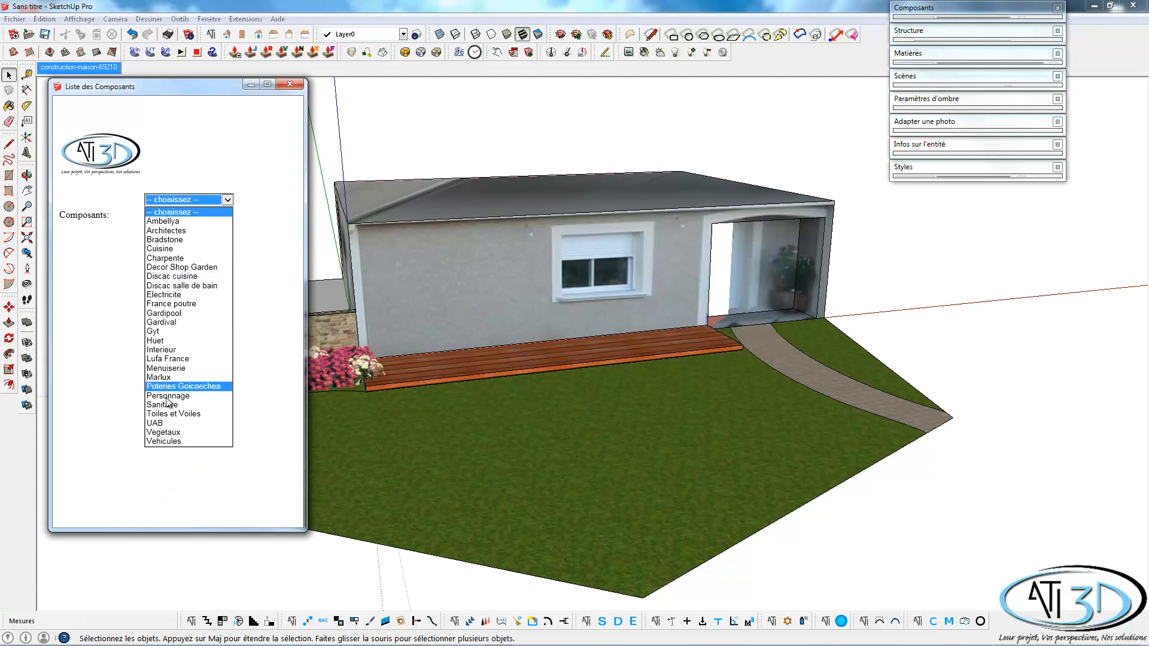
click(170, 427)
click(172, 207)
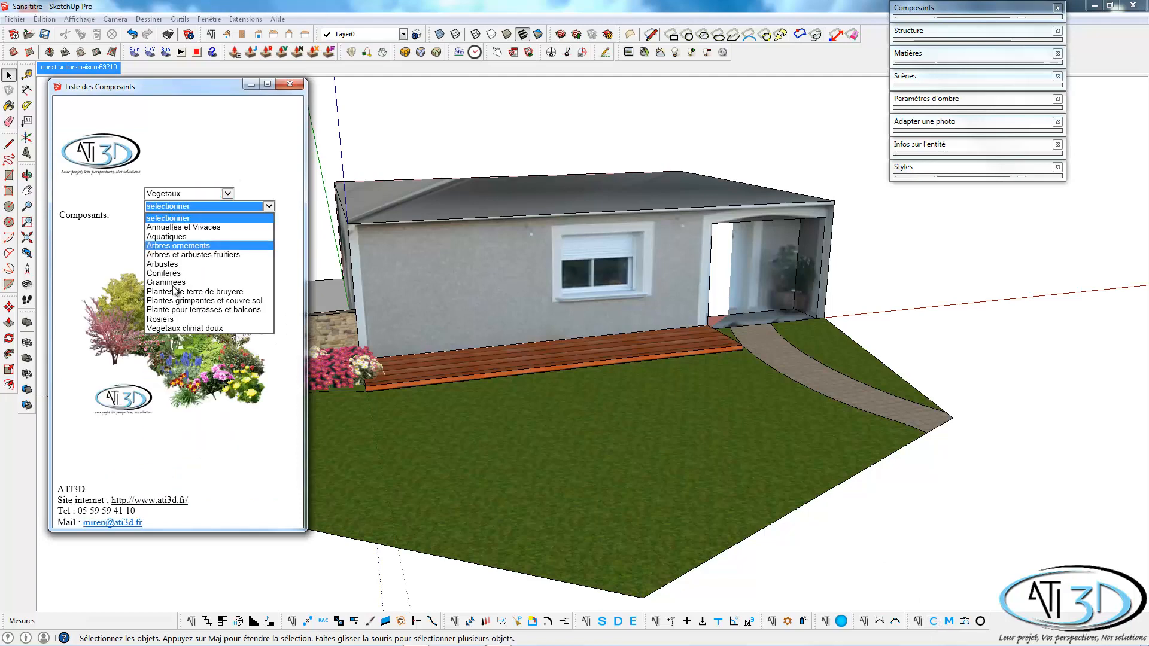
click(172, 265)
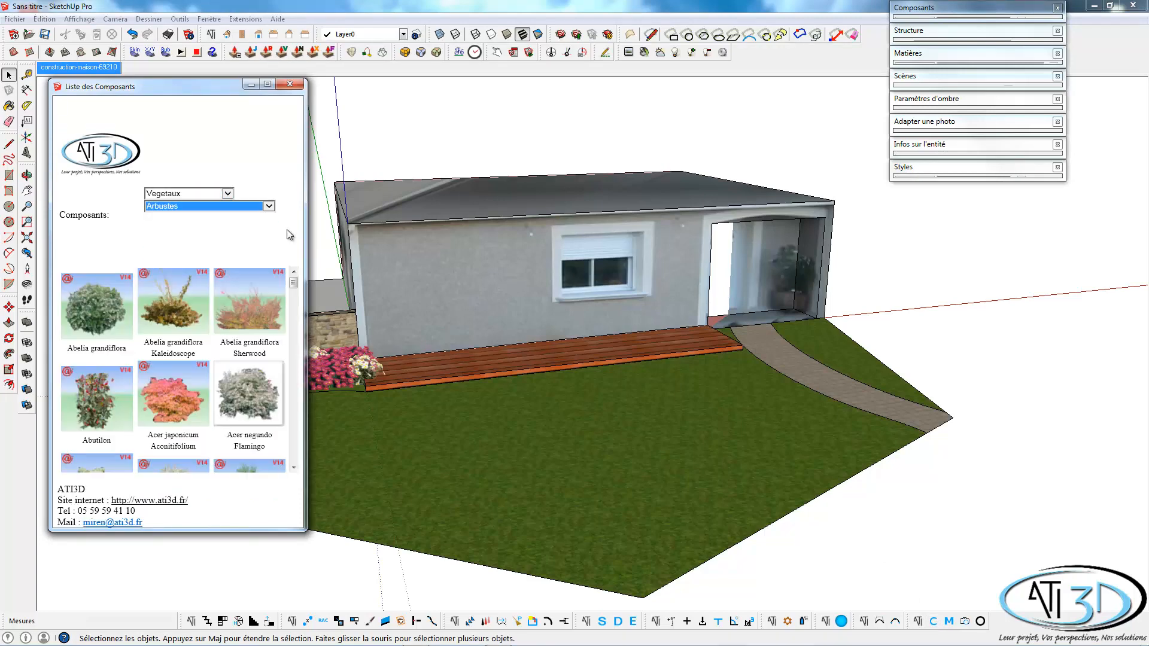
drag(296, 286, 314, 459)
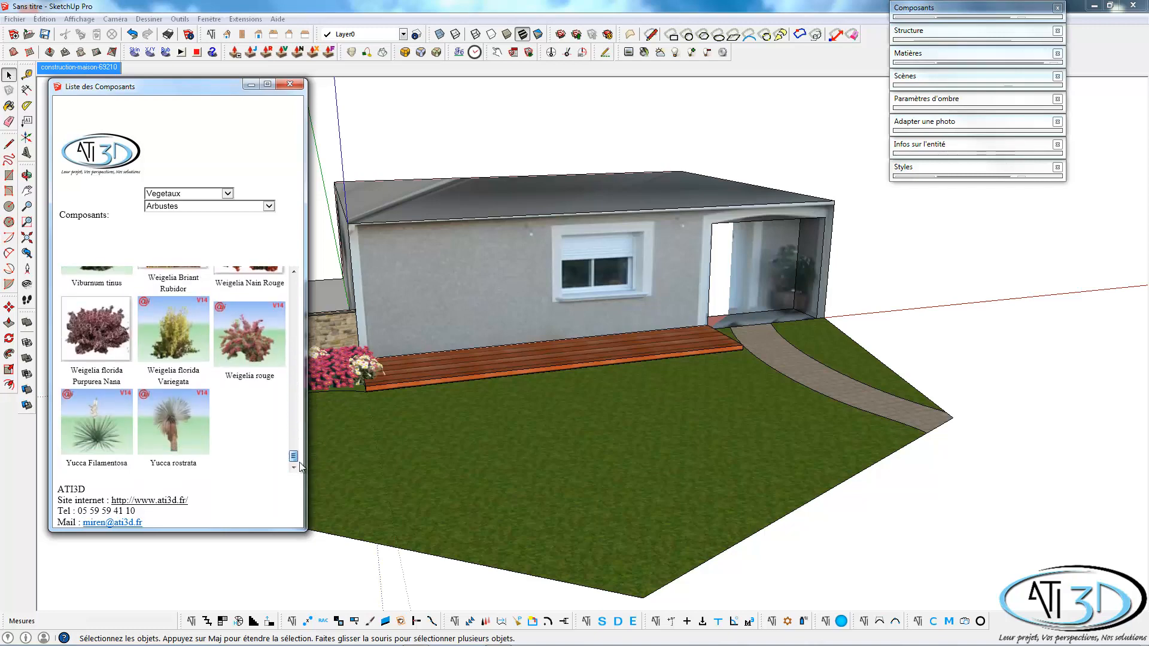
click(177, 424)
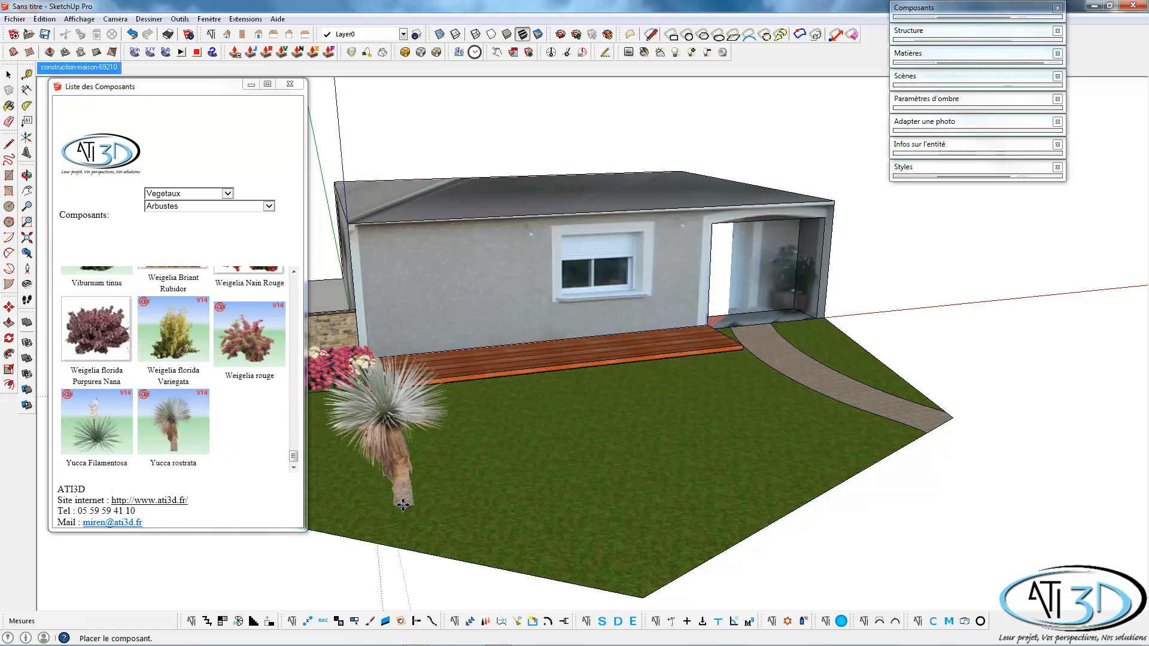
click(402, 506)
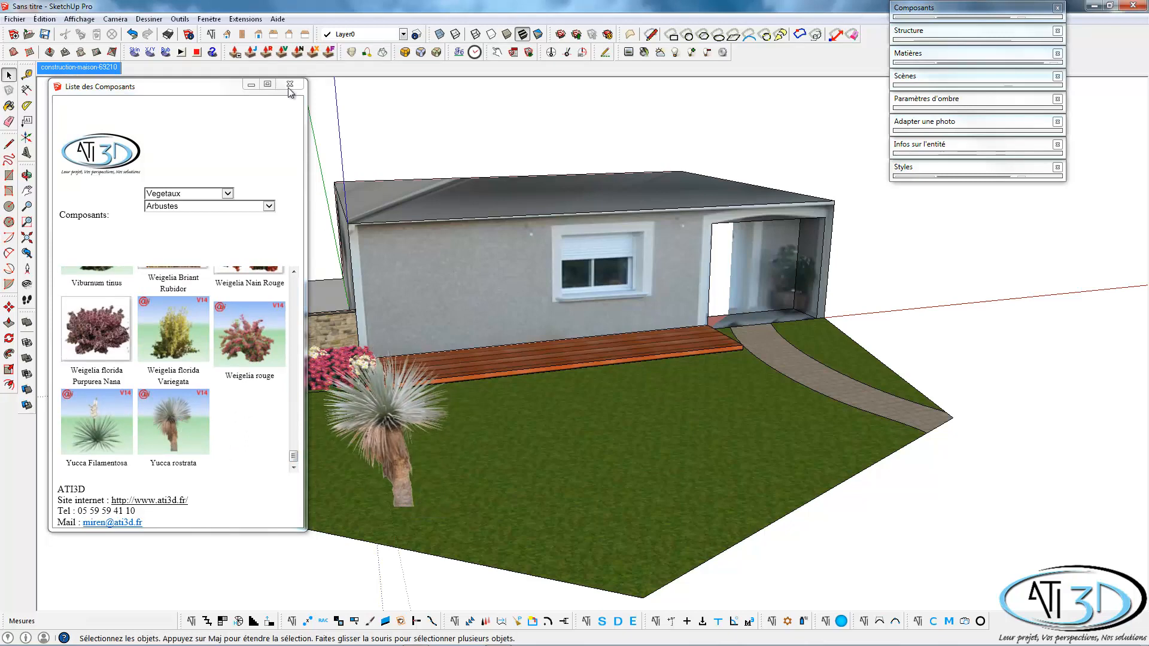
click(291, 84)
From the Gardipool components, category Octoo, place the OCTOO 400 ht120 pool on the lawn in front of the deck and close the component windows.
middle_drag(587, 290, 535, 382)
click(933, 621)
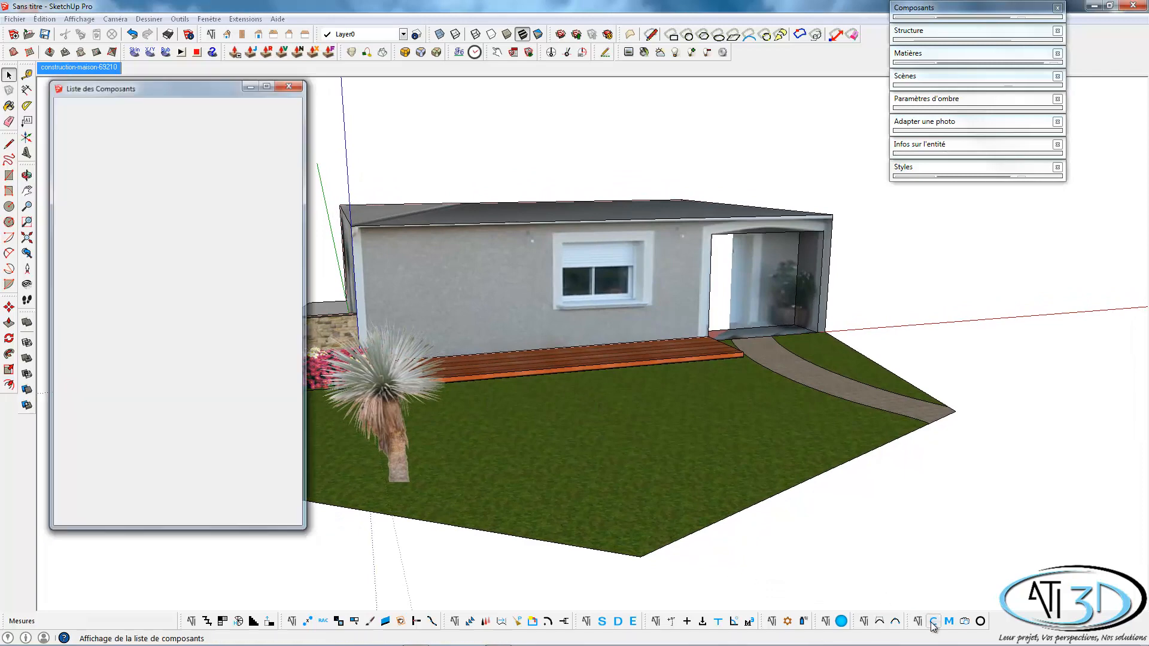
click(227, 200)
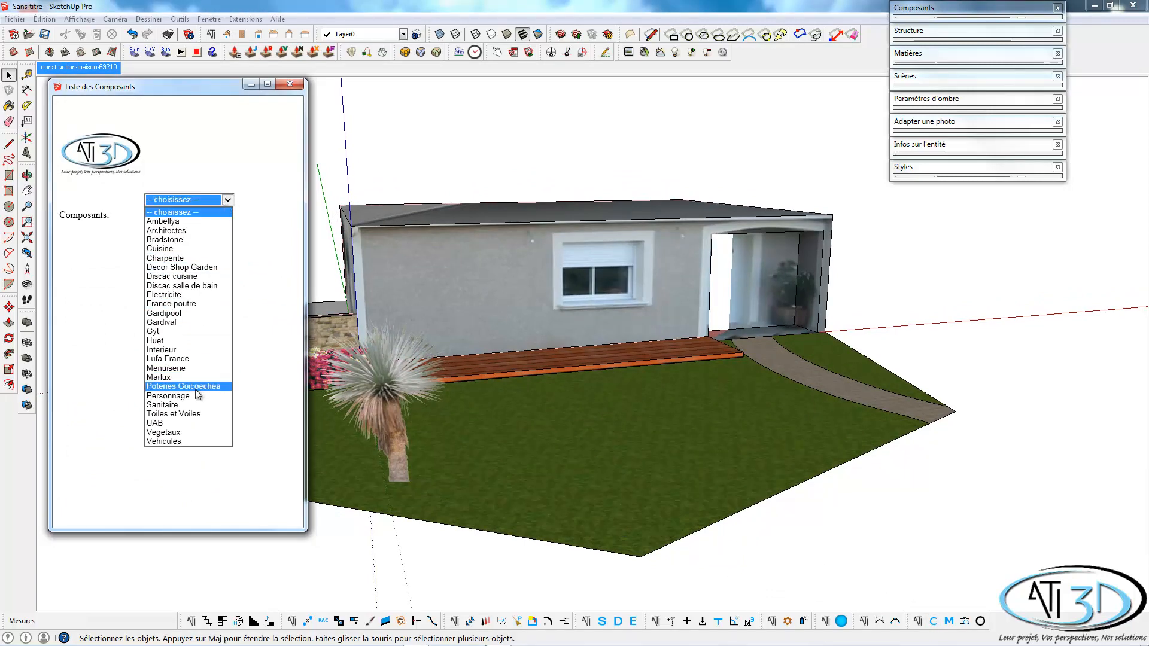
click(170, 314)
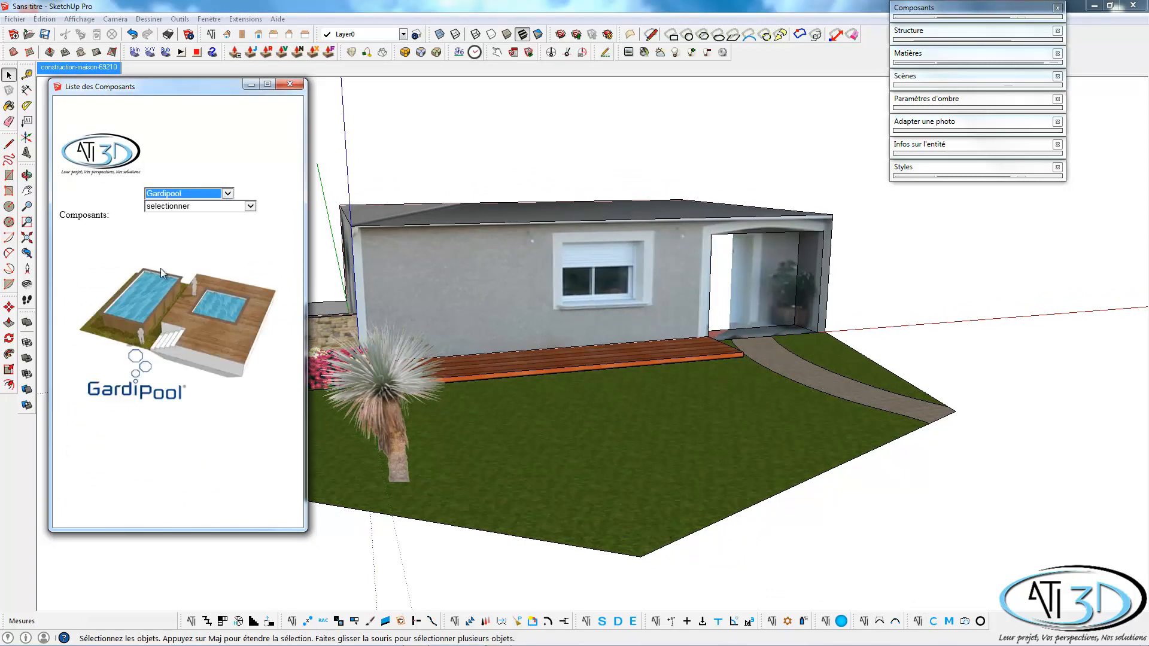
click(169, 207)
click(170, 222)
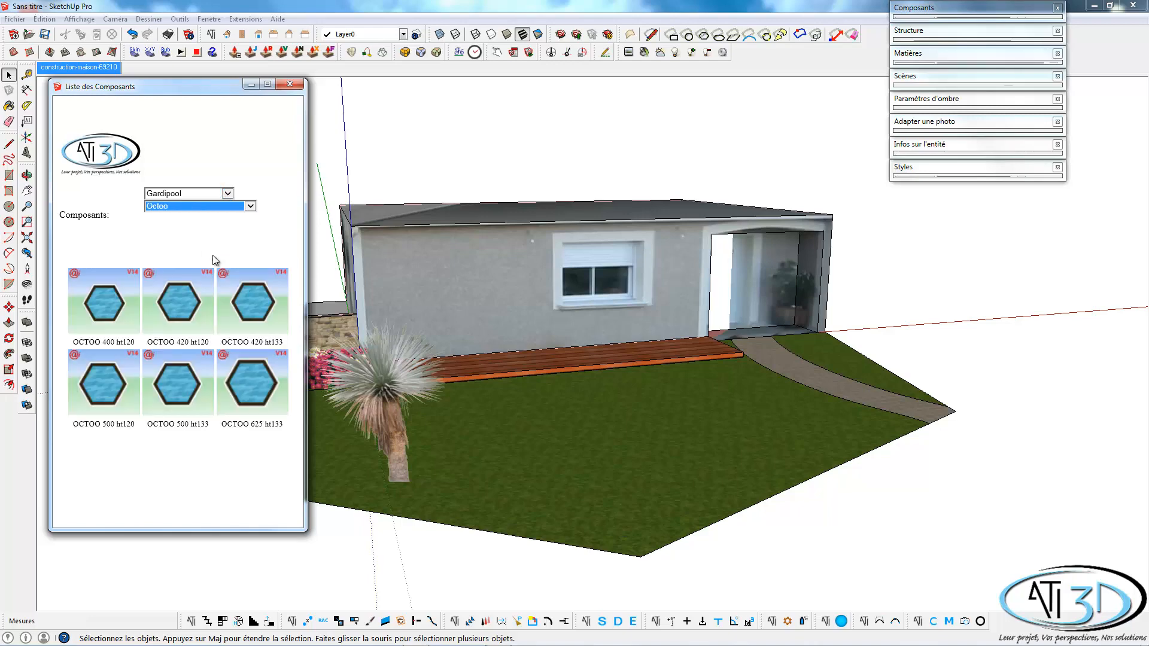
click(111, 315)
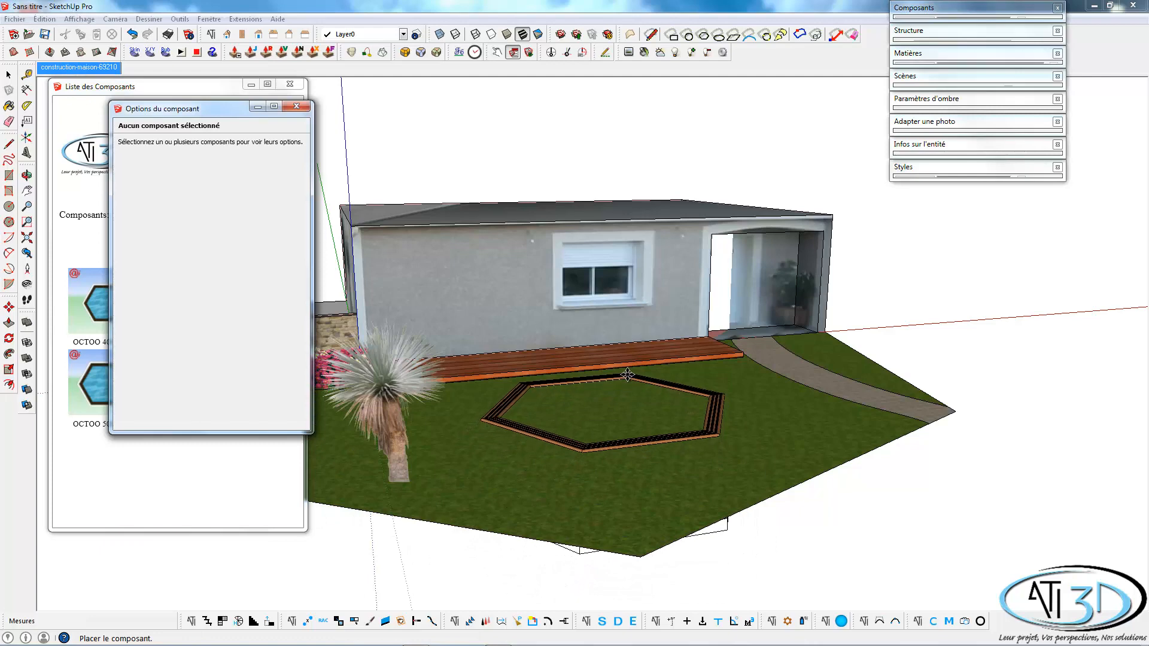
click(627, 375)
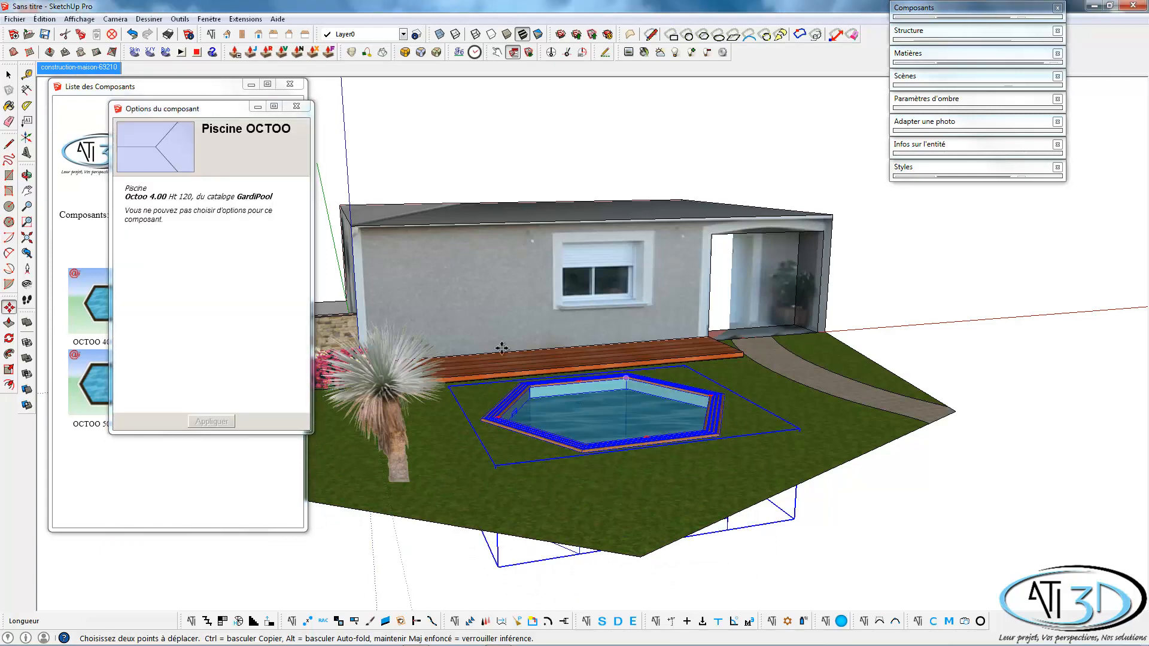
click(296, 106)
click(290, 84)
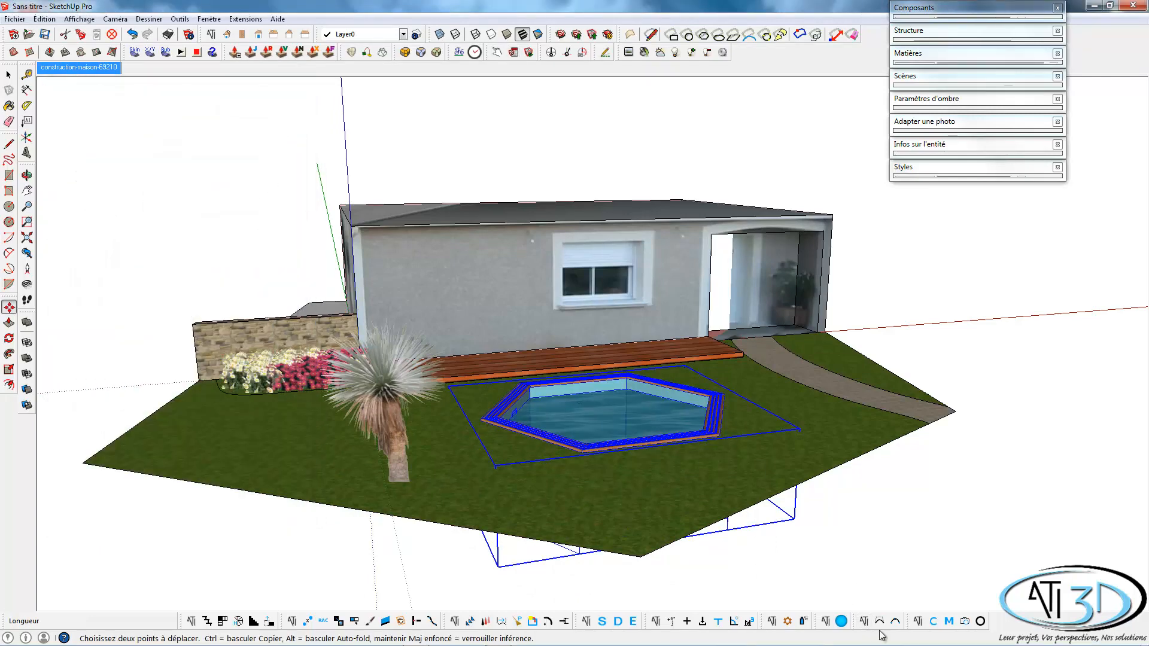
From the Personnage components, category Silhouettes 3D, place 3D Homme 1 on the curved path near the entrance.
click(933, 621)
click(223, 202)
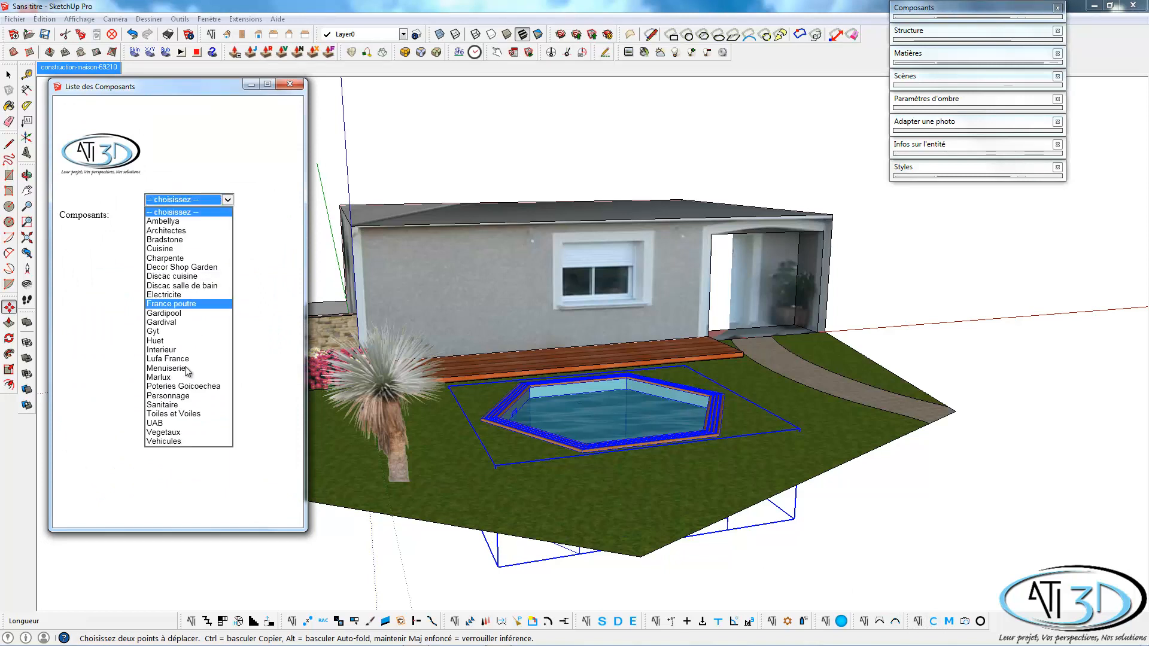
click(180, 398)
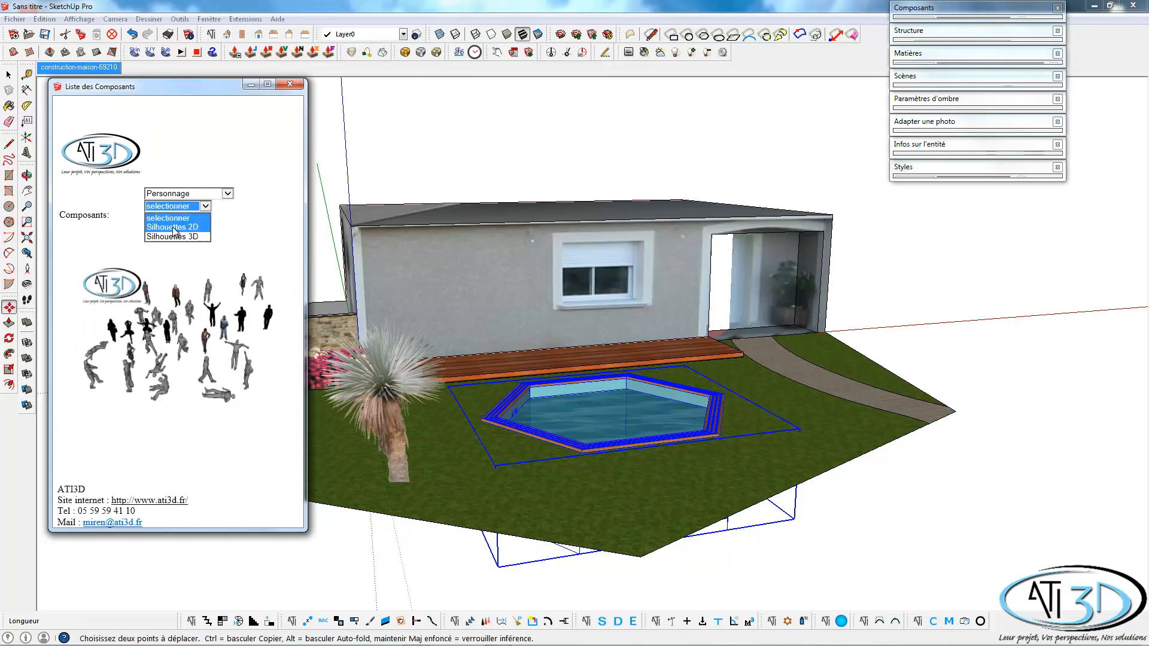
click(174, 236)
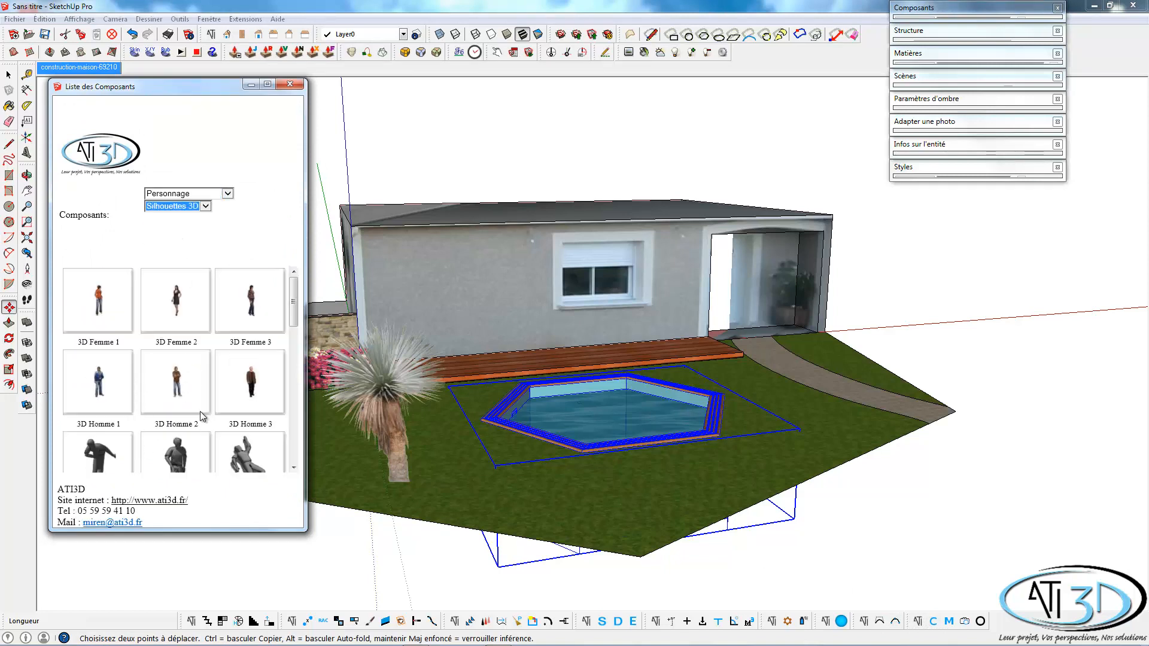
click(115, 386)
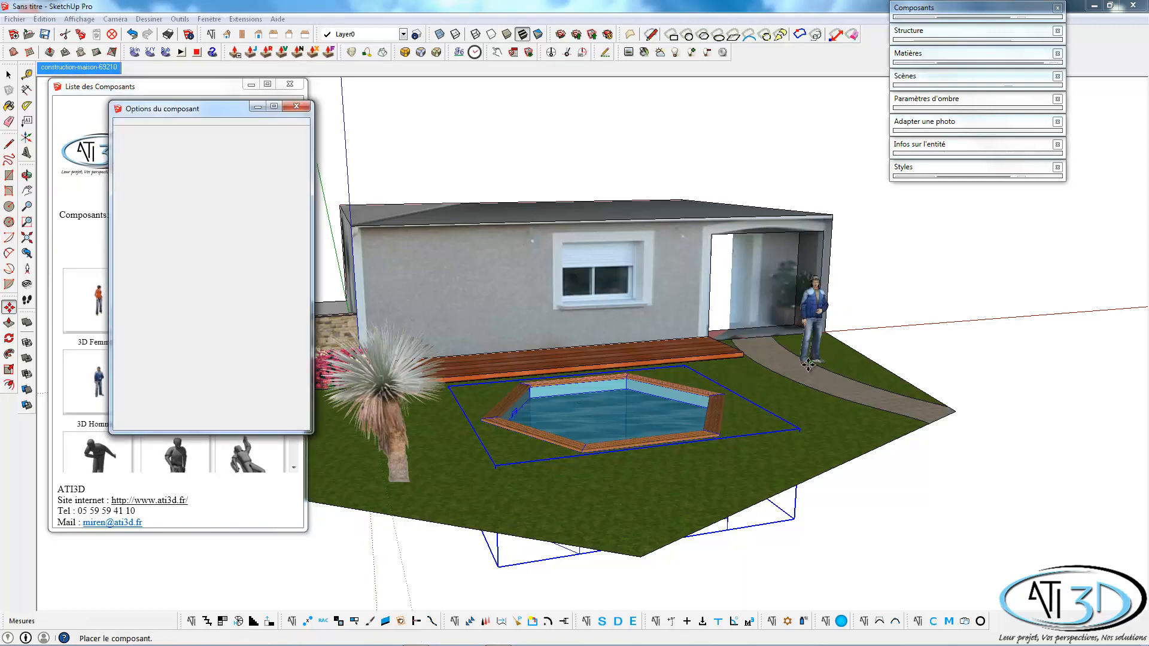
click(775, 368)
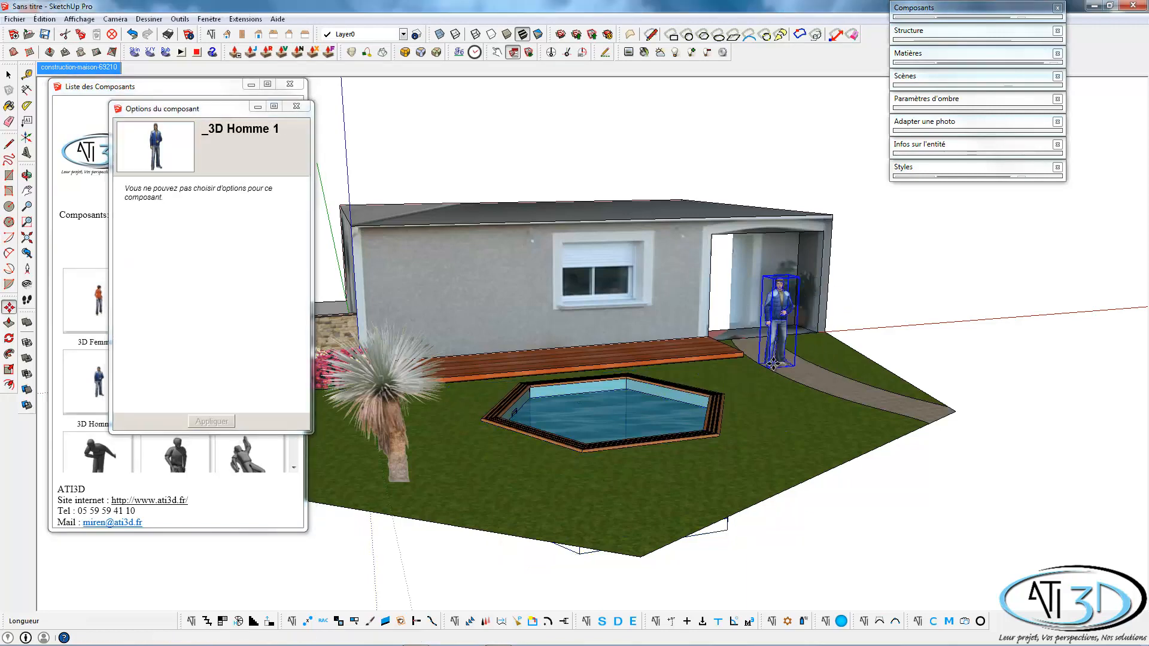
Rotate the man on the path by 90° around its vertical axis and close the component windows.
scroll(785, 361, up, 3)
key(q)
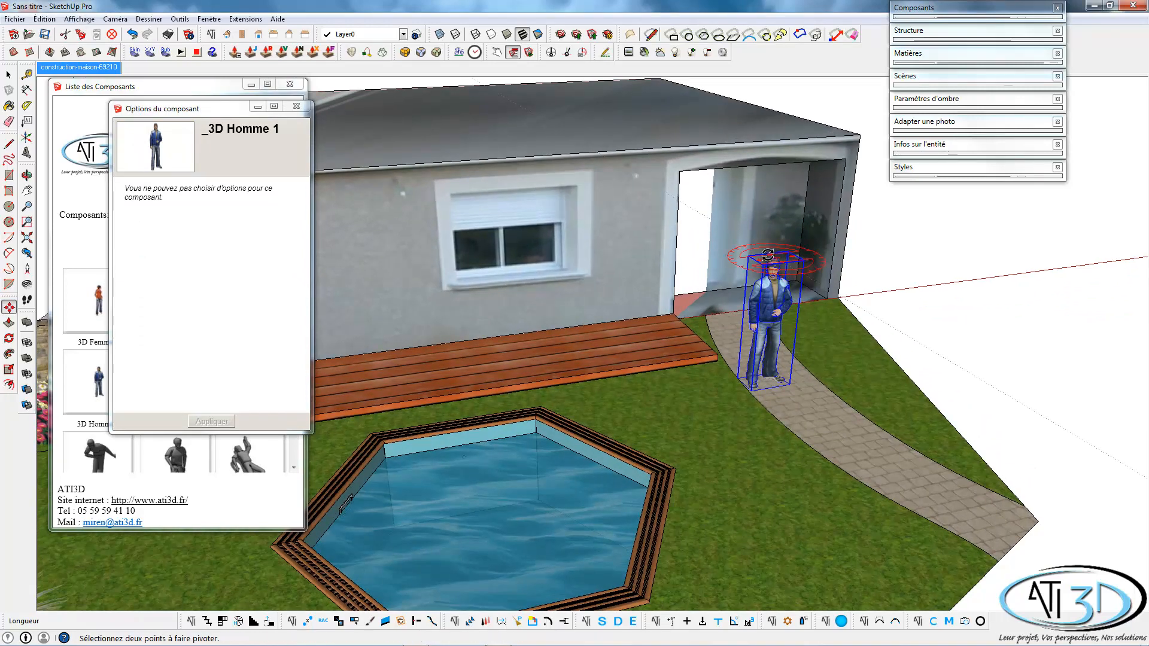
click(772, 255)
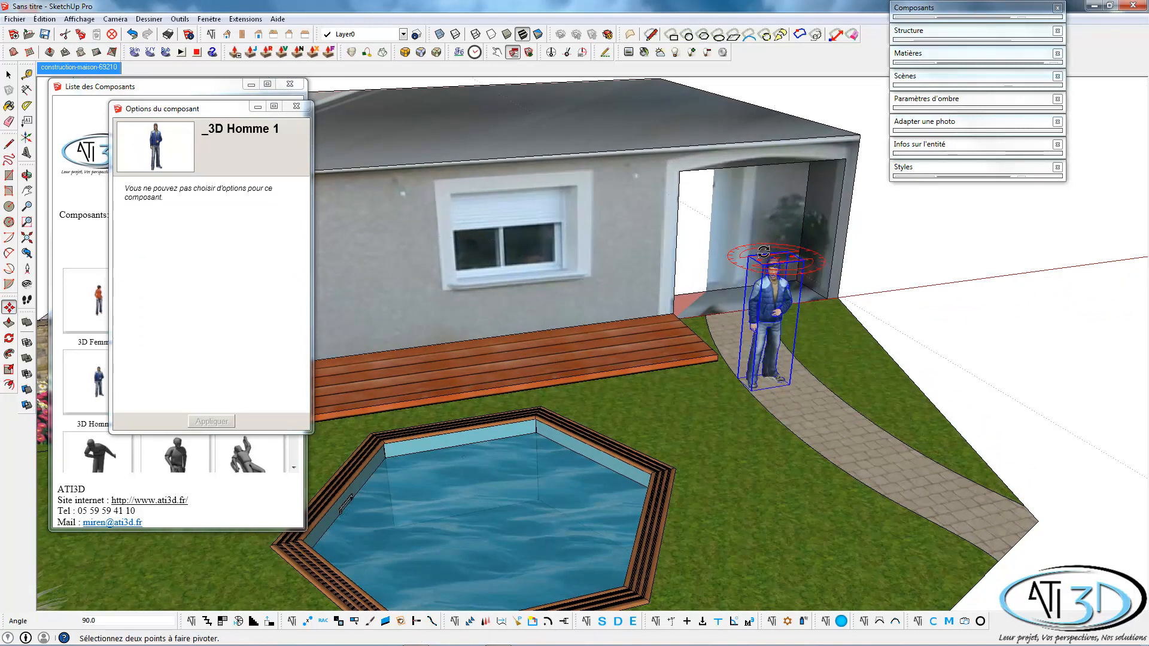
click(759, 250)
key(m)
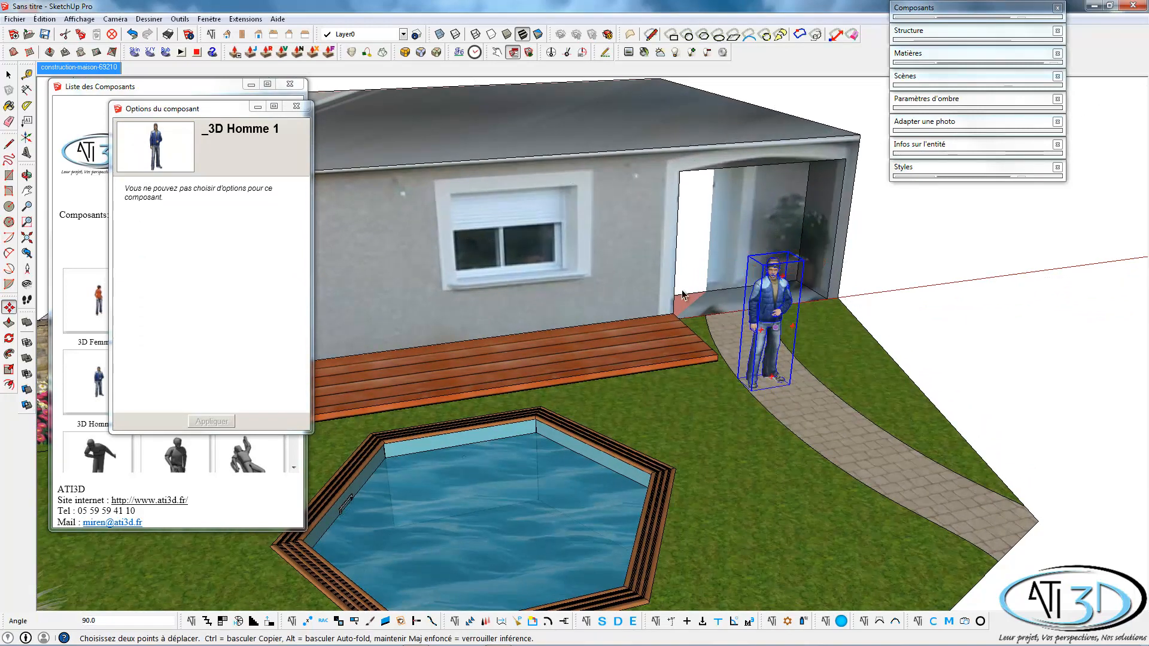
click(296, 106)
click(289, 84)
key(space)
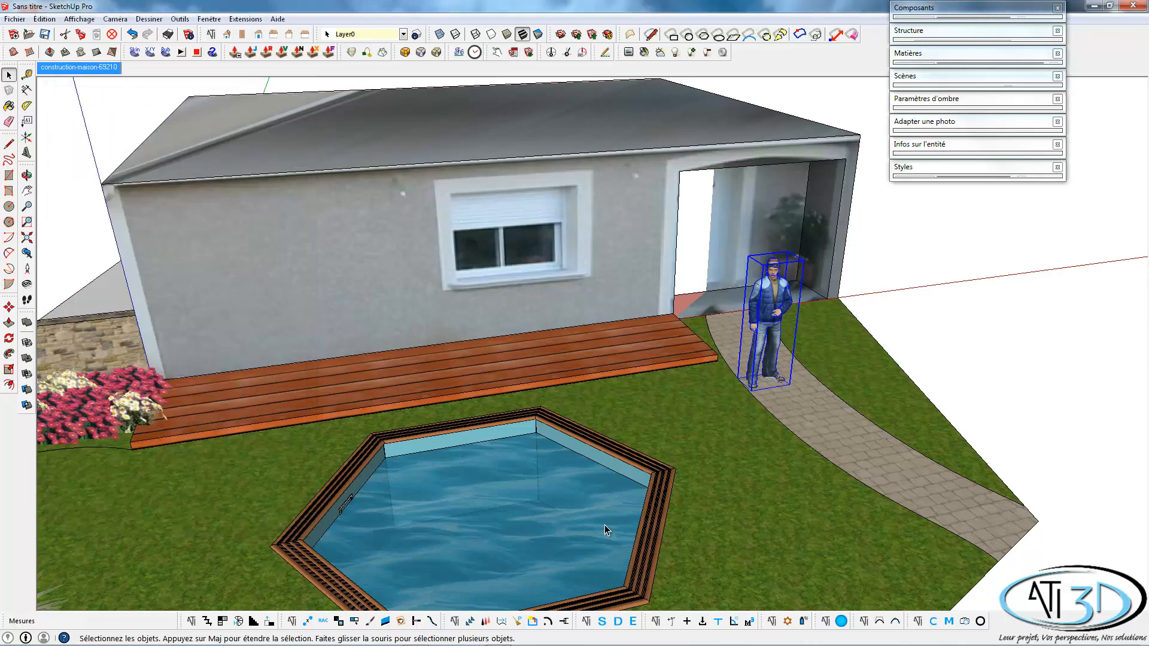
Examine the finished landscaping from several angles and against the matched house photo, with nothing selected.
middle_drag(604, 527, 665, 464)
mouse_move(576, 437)
middle_down()
mouse_move(669, 401)
mouse_move(673, 410)
mouse_move(616, 411)
mouse_move(637, 336)
middle_up()
scroll(664, 403, down, 2)
middle_drag(631, 390, 571, 372)
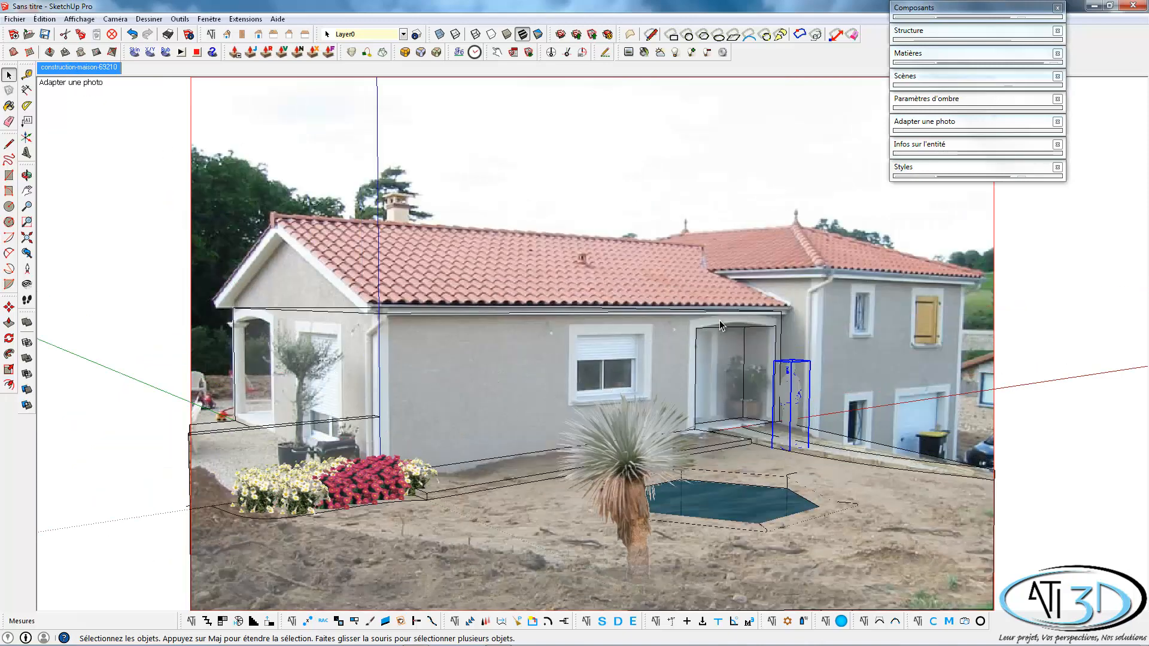
click(1060, 448)
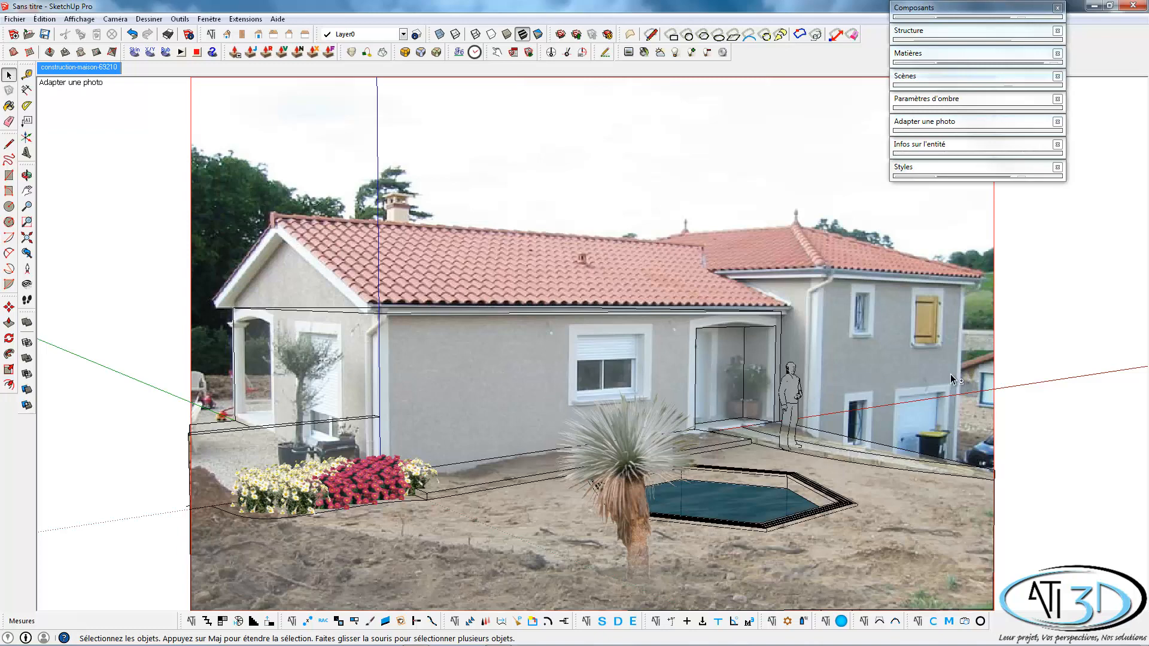
shift+middle_drag(950, 379, 868, 372)
scroll(926, 394, down, 2)
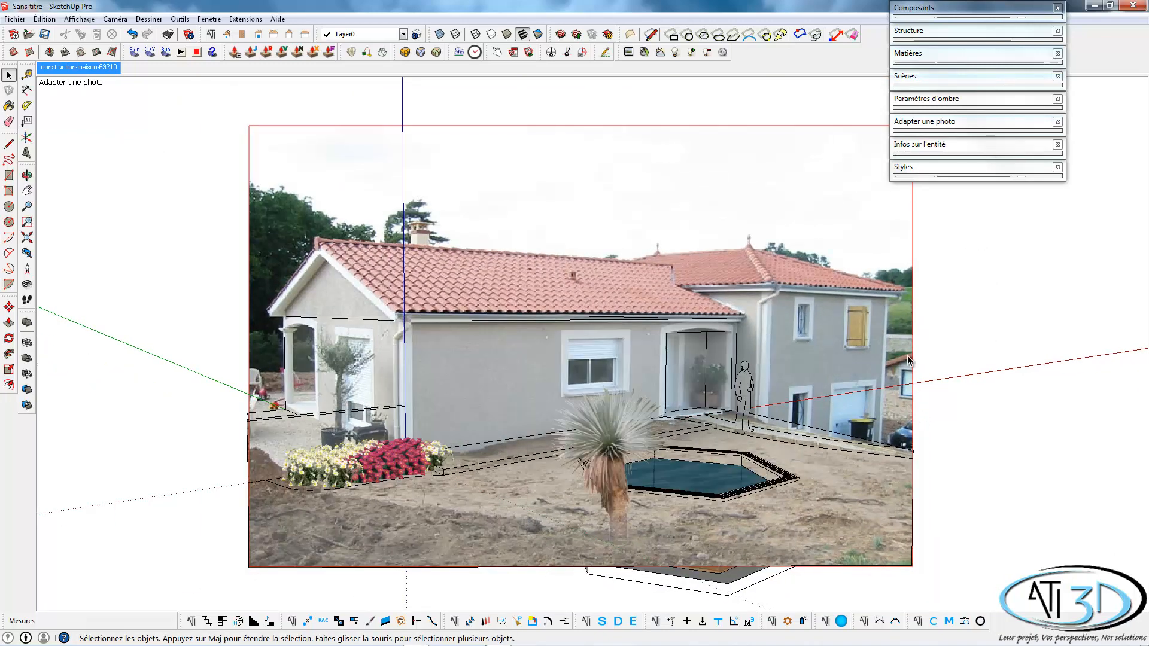
Turn off the matched foreground photo in the style's modelling settings and collapse the Styles window.
click(921, 168)
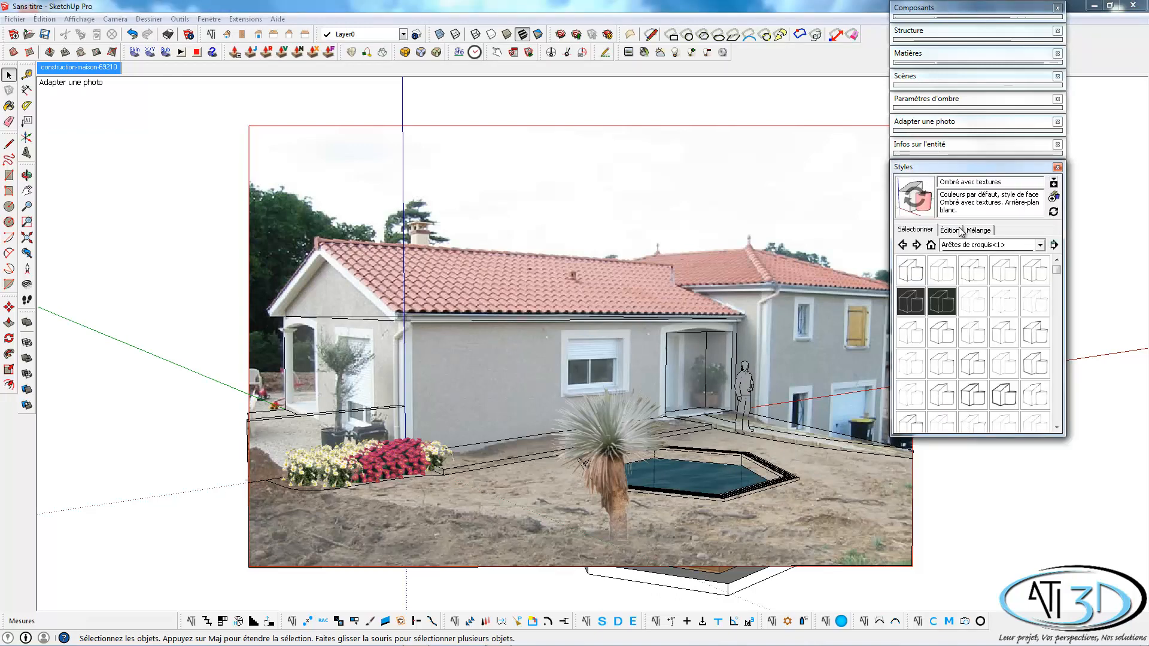
click(950, 231)
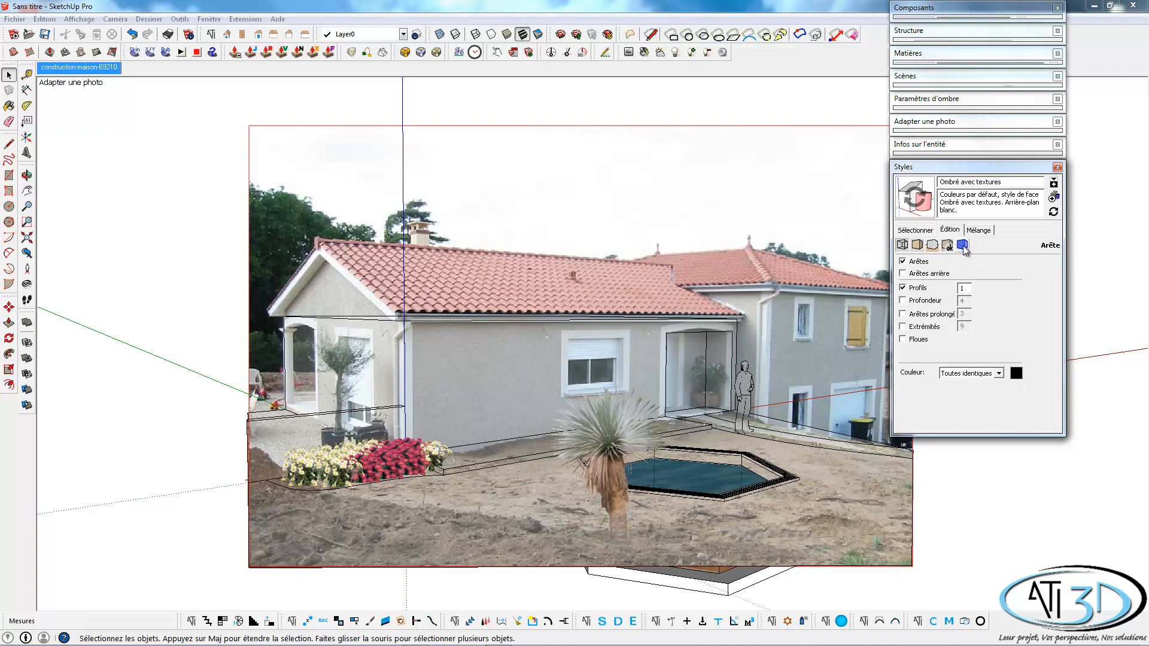
click(962, 244)
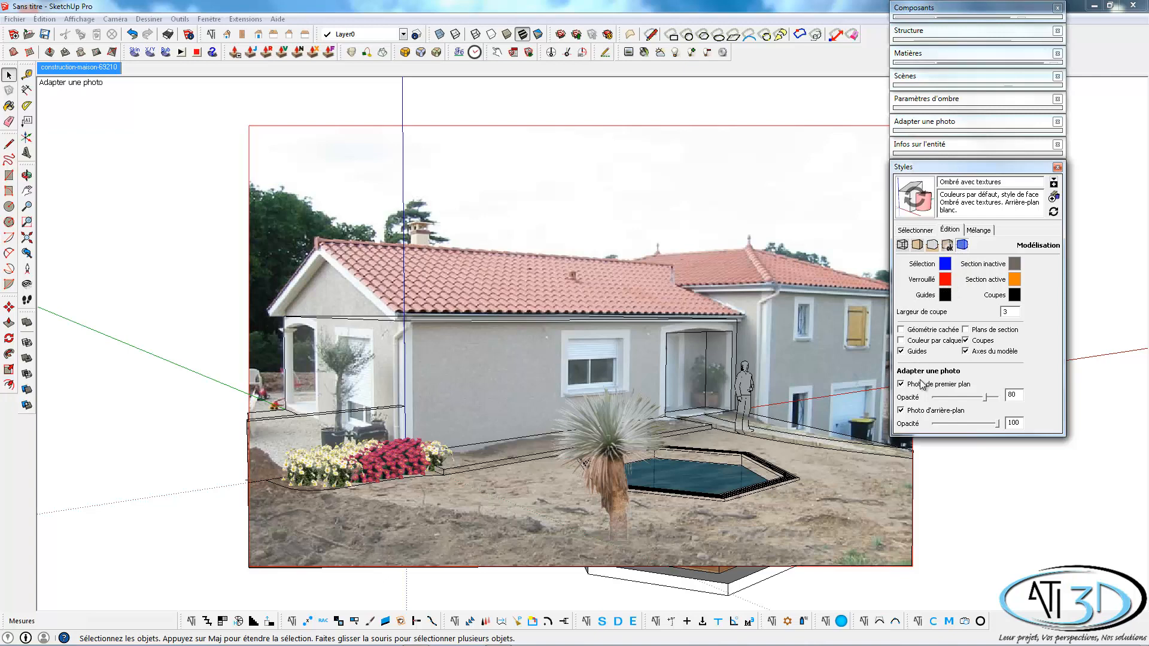
click(901, 384)
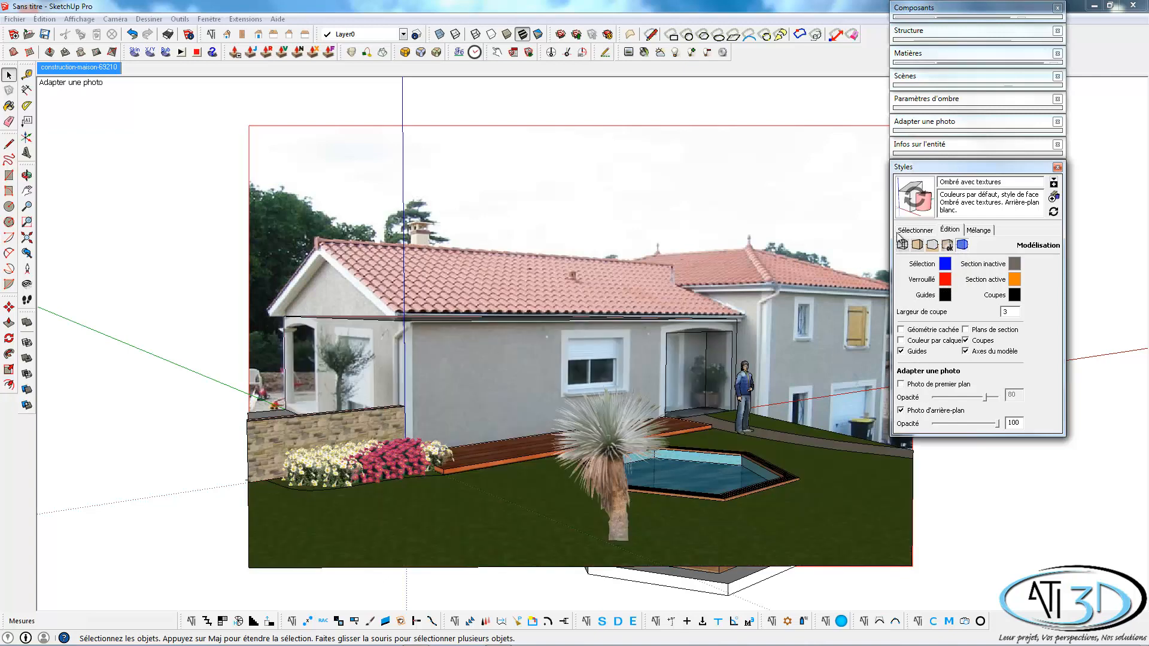
click(933, 169)
Turn off edges and profiles in the style's edge settings and hide the model axes.
shift+middle_drag(889, 362, 784, 349)
scroll(783, 348, up, 1)
shift+middle_drag(613, 360, 648, 372)
scroll(648, 373, up, 1)
shift+middle_drag(640, 365, 672, 371)
key(space)
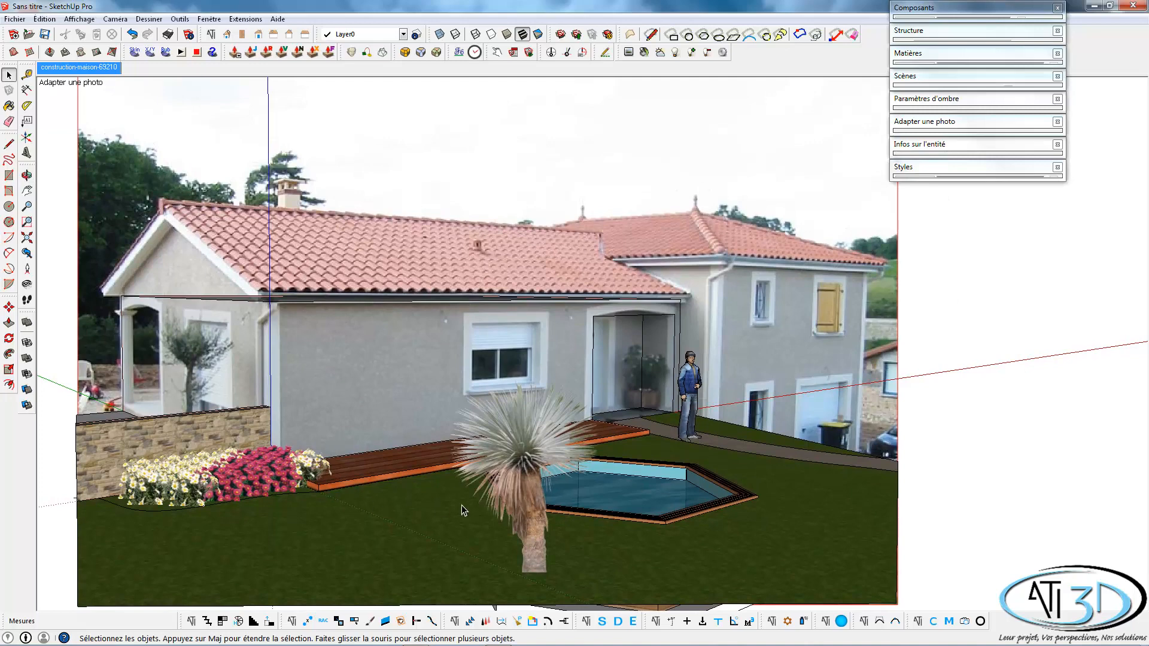
click(915, 170)
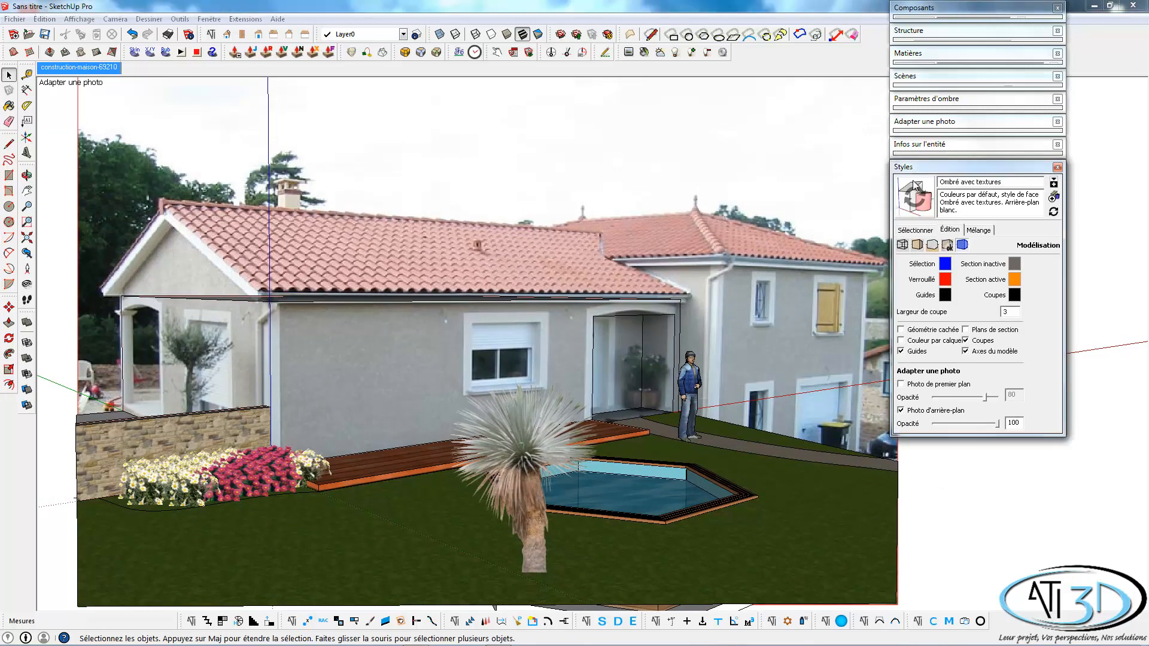
click(903, 244)
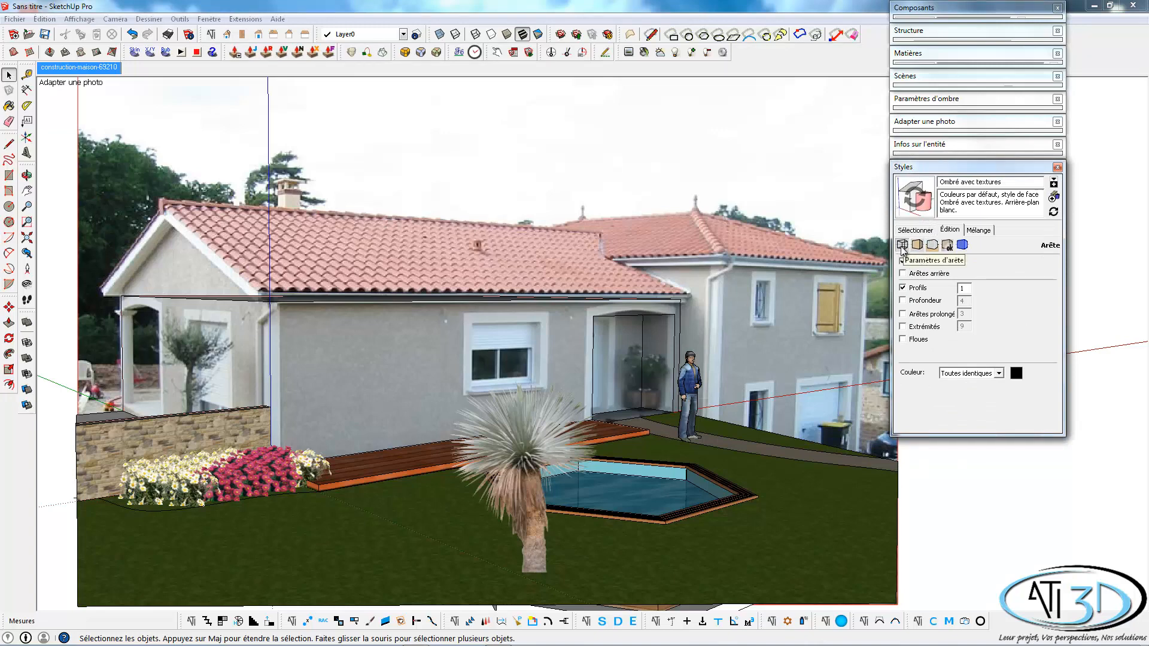
click(905, 262)
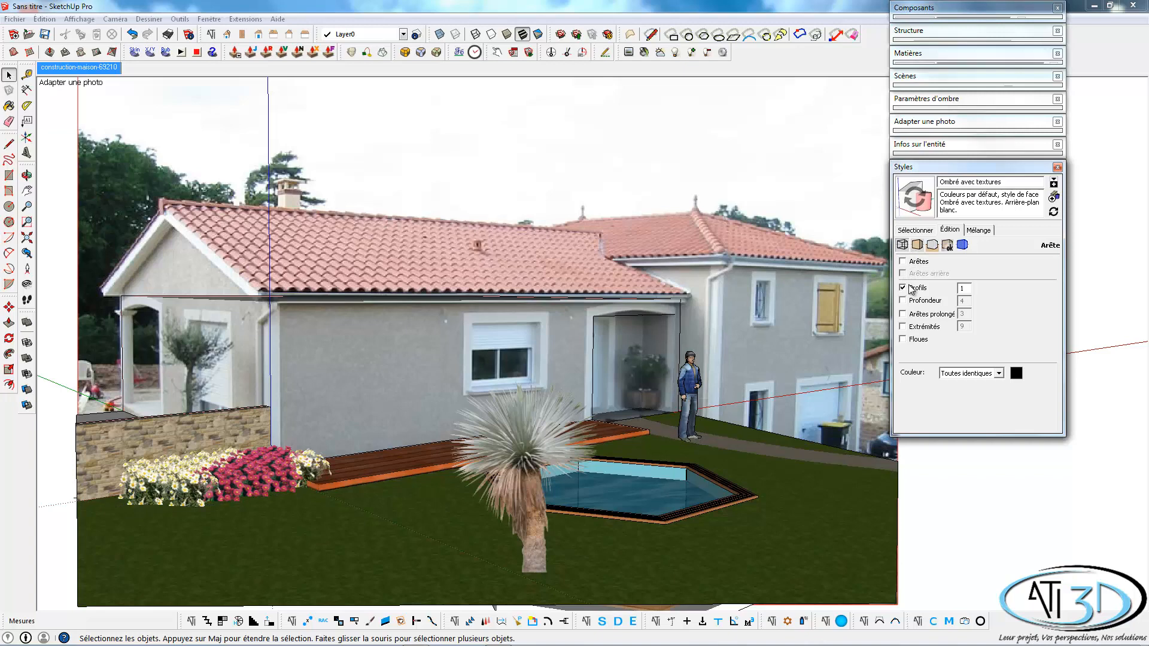
click(907, 288)
click(920, 168)
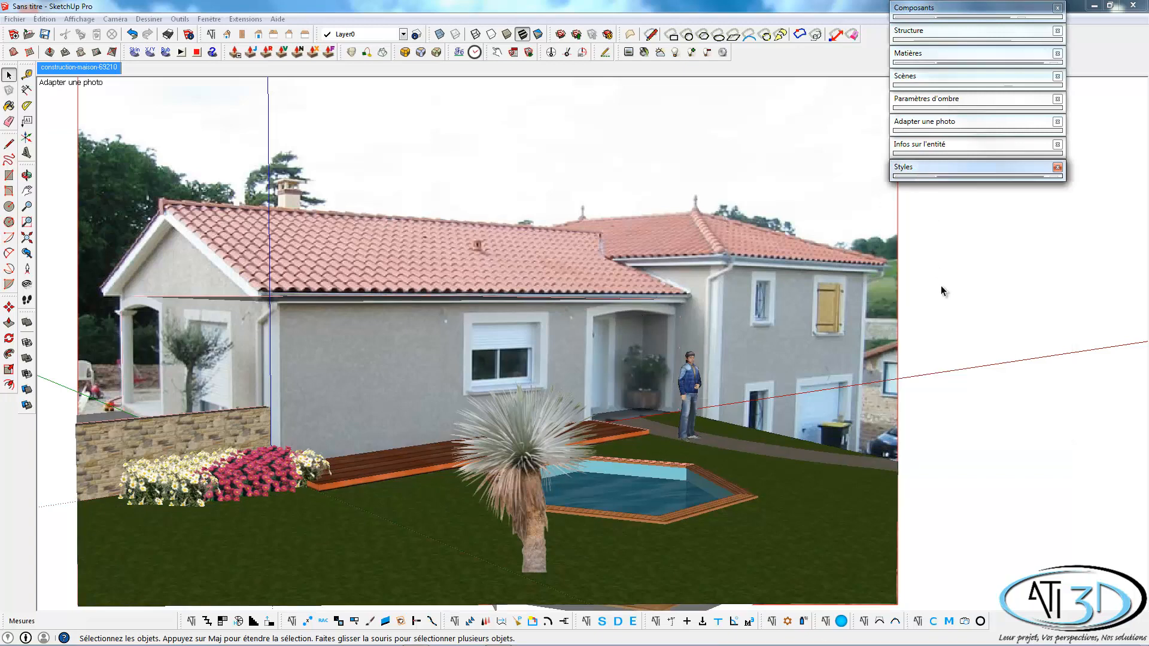
click(1035, 402)
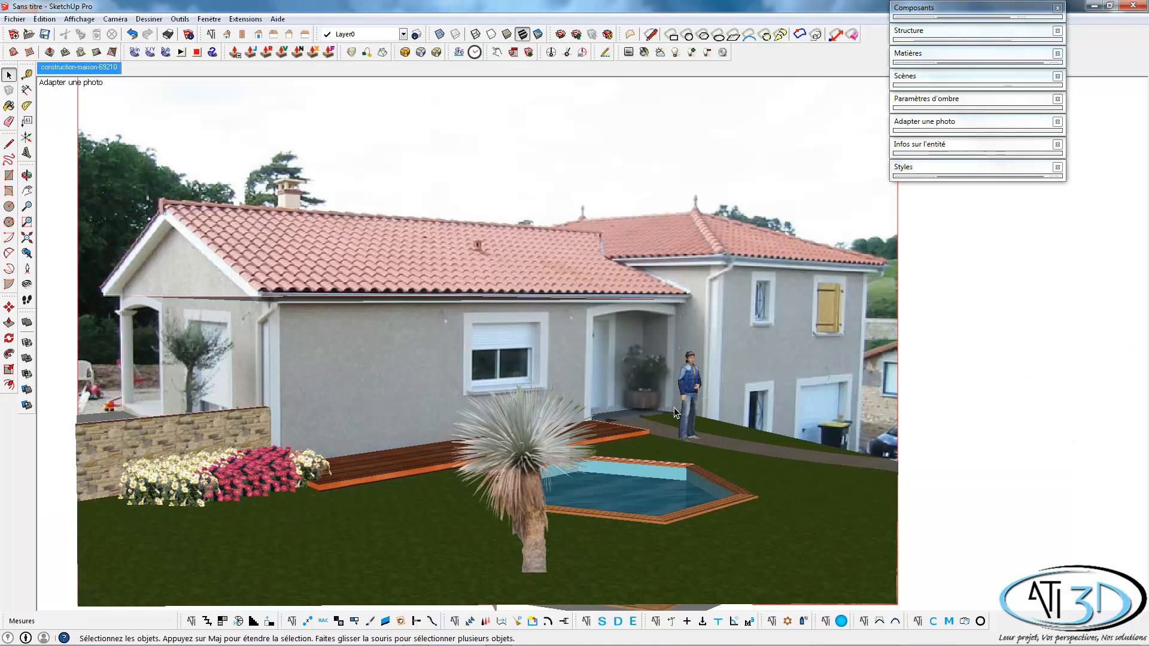
Hide the front house volume group so the background photo shows in its place.
shift+middle_drag(671, 406, 691, 411)
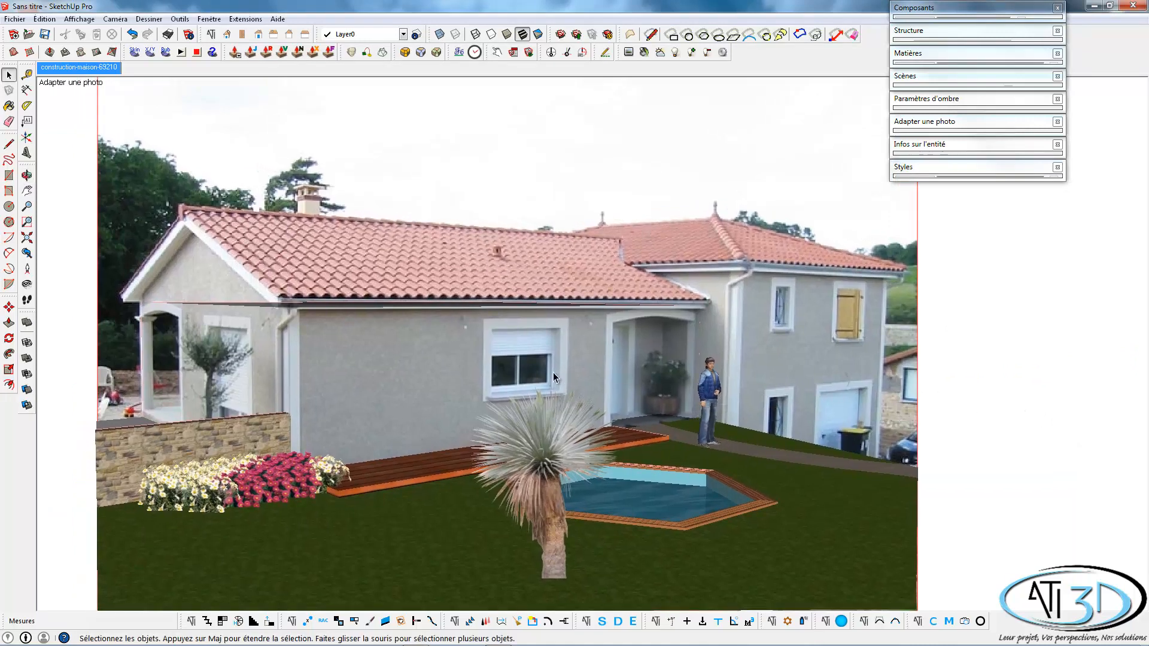
click(443, 361)
right_click(443, 359)
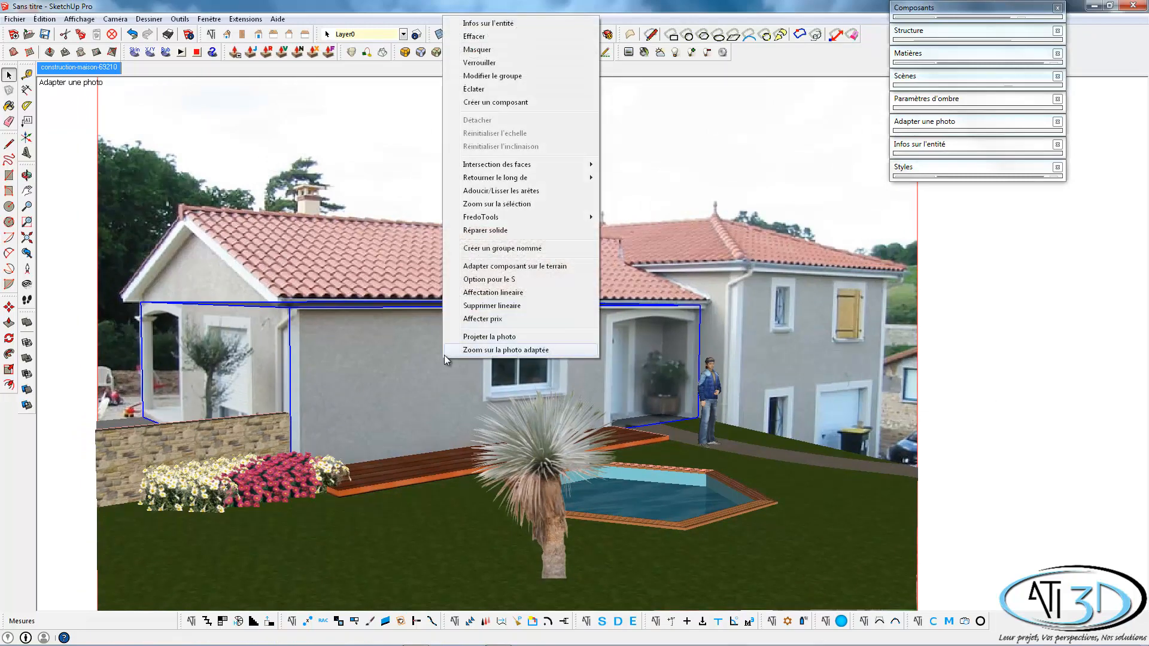
click(484, 52)
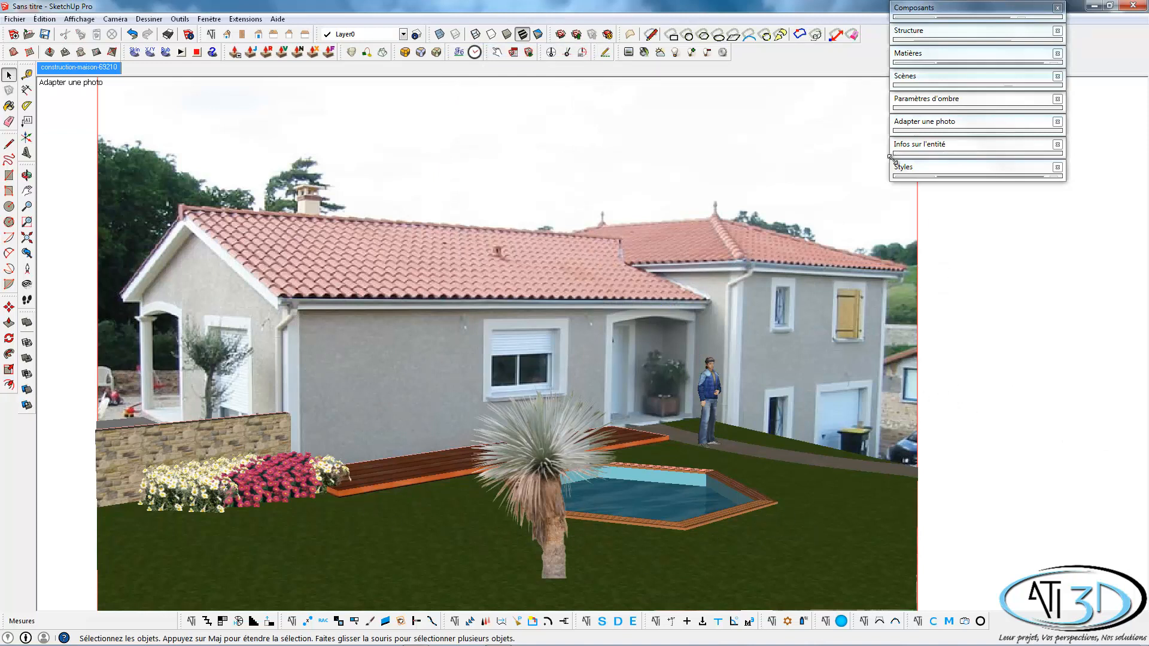
Compare the original photo with the landscaped result by switching the model's display off and on twice in the matched photo settings.
click(944, 121)
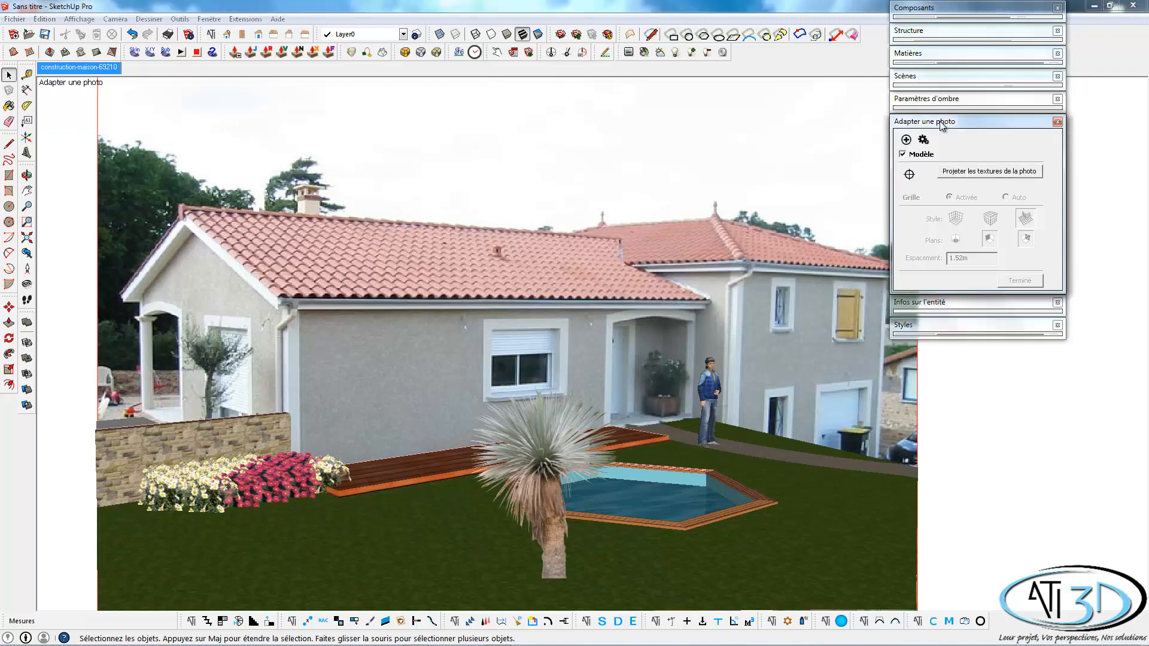
click(903, 155)
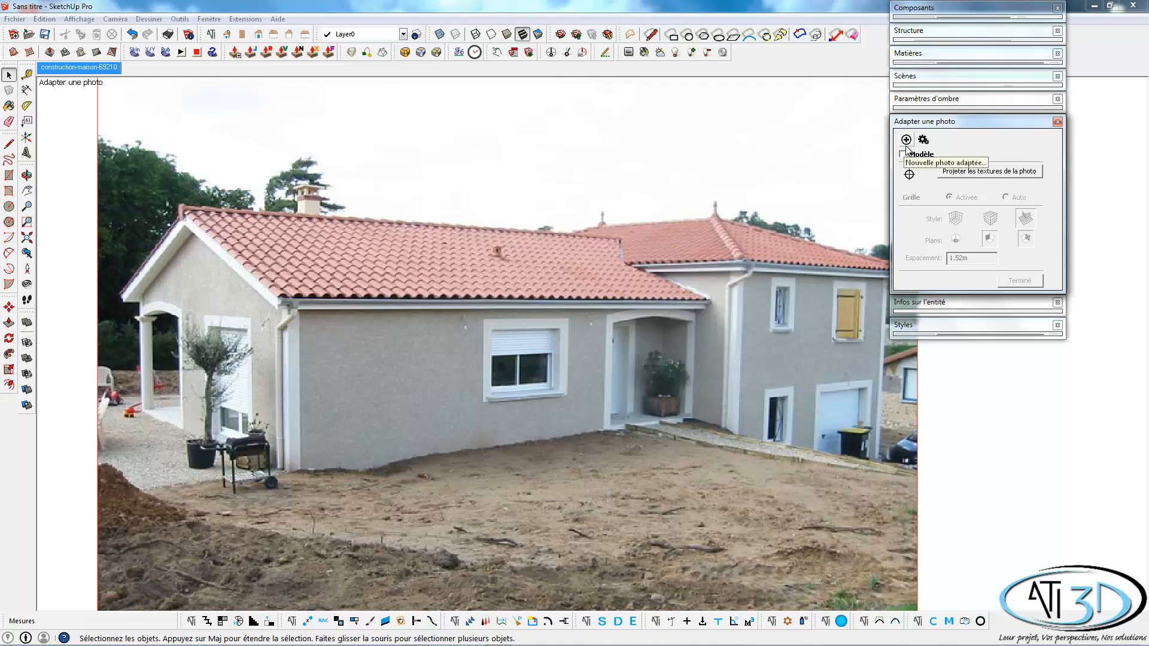
click(902, 156)
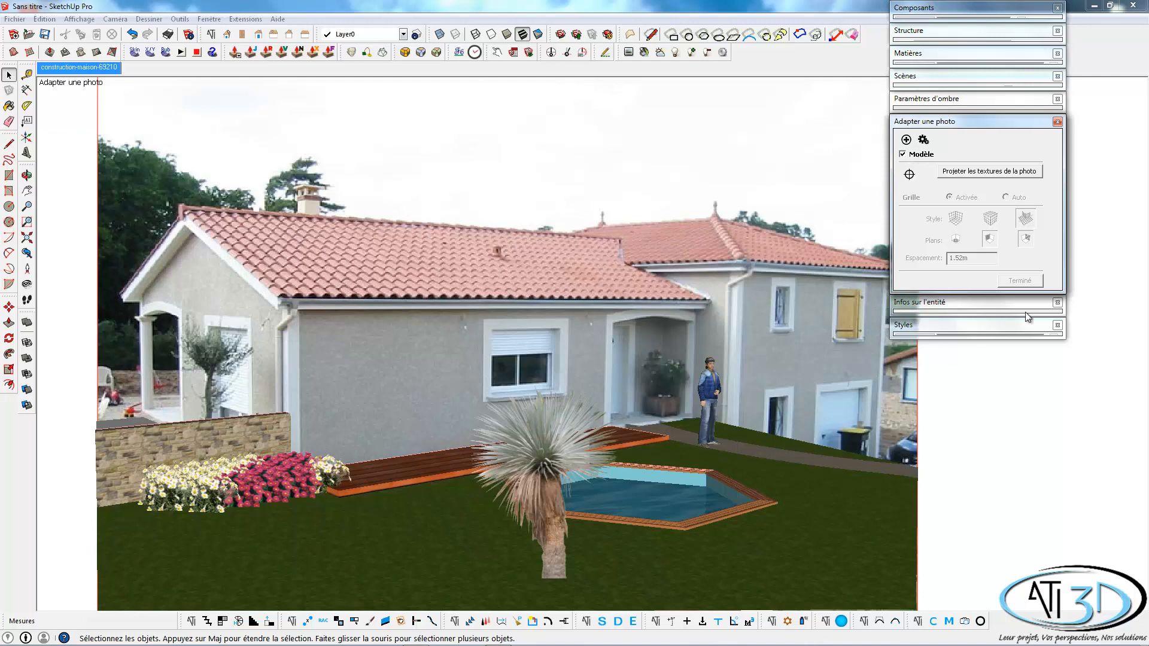
click(903, 154)
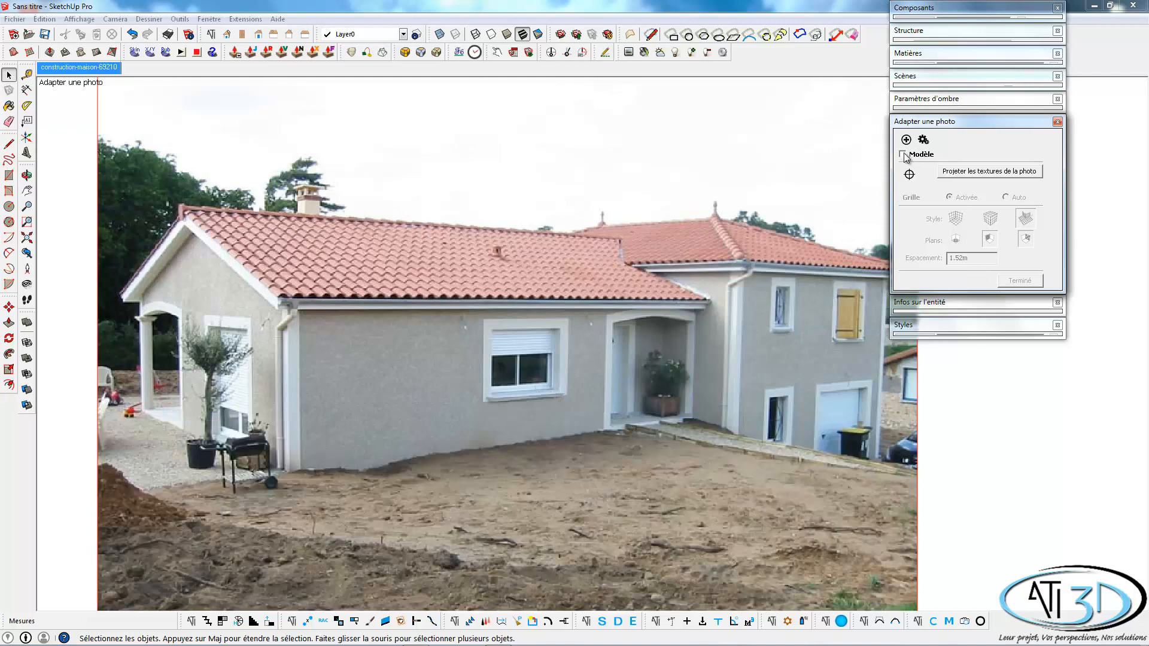
click(902, 154)
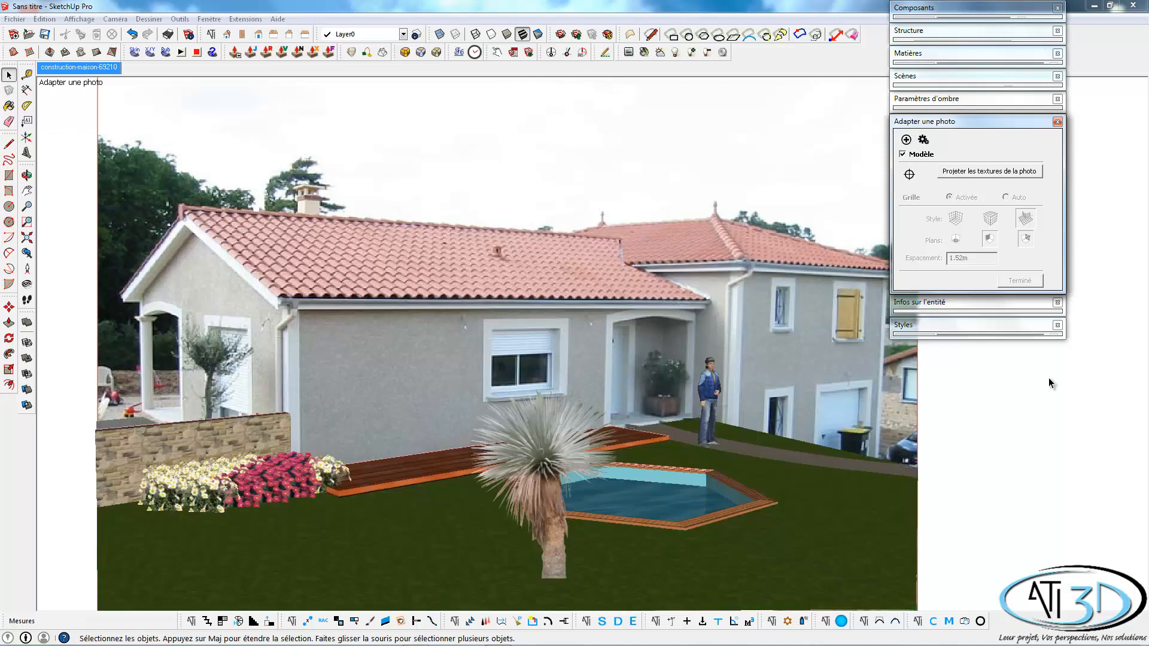
click(973, 123)
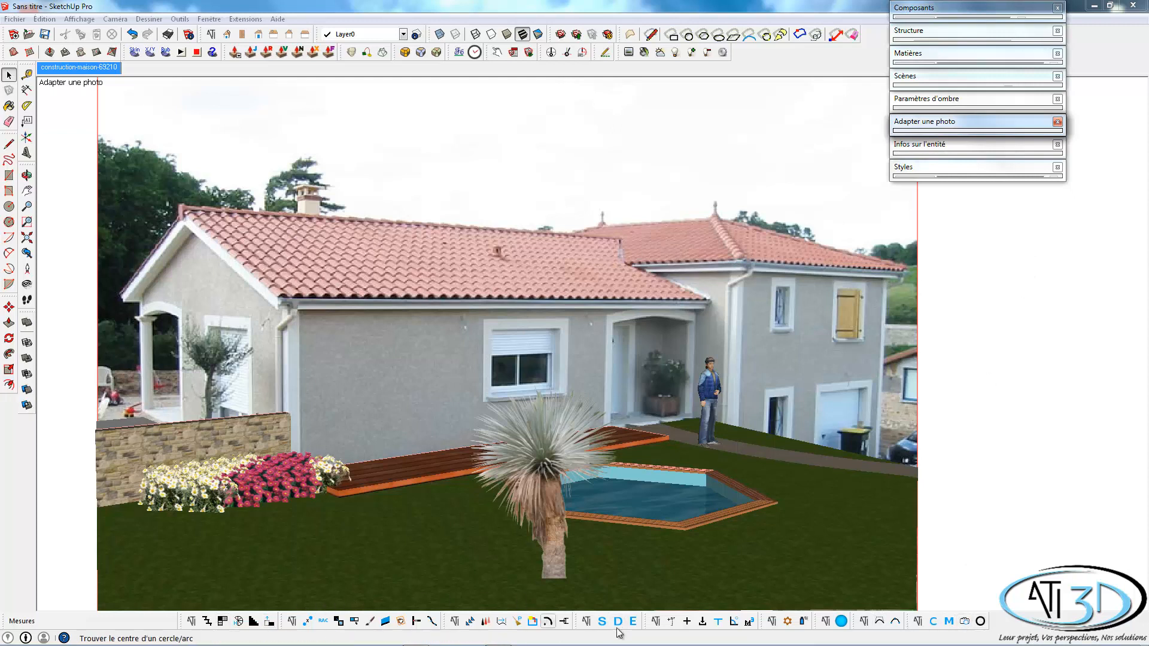
Review the available categories in the components list and the textures list, closing each window without choosing one.
click(935, 622)
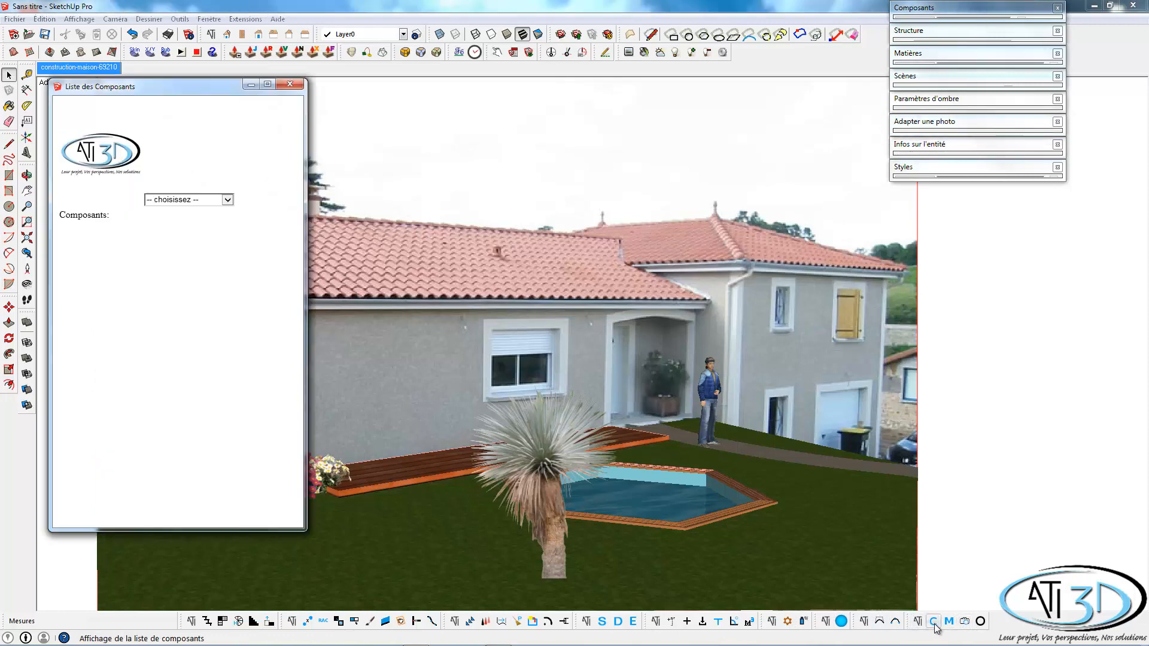
click(203, 199)
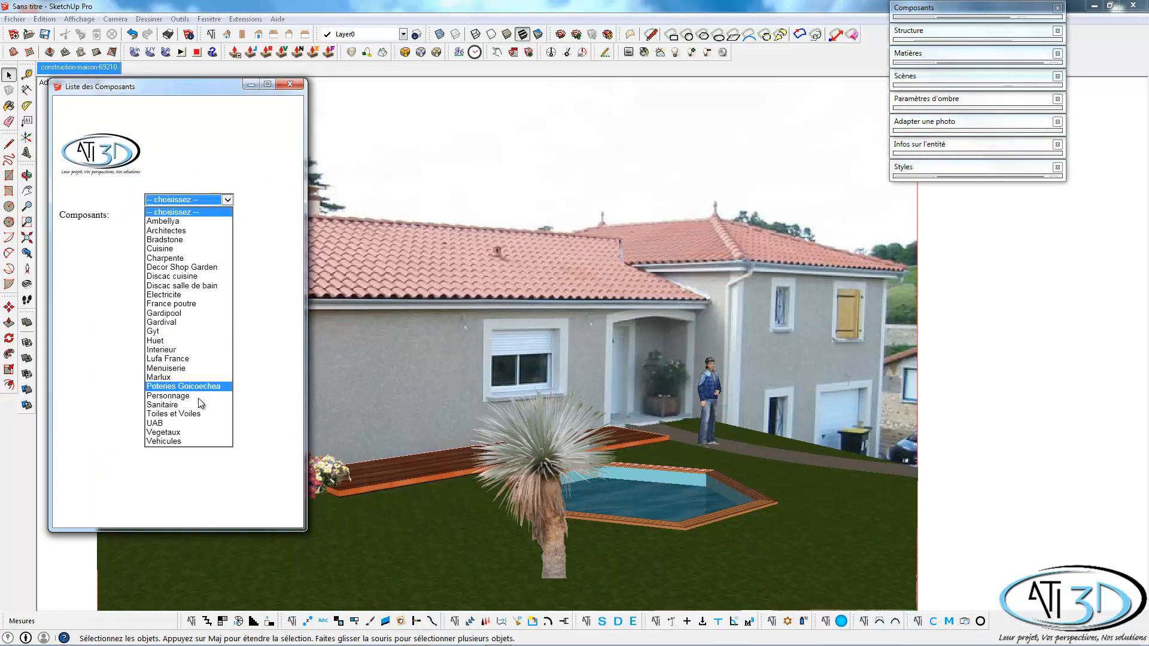
click(290, 84)
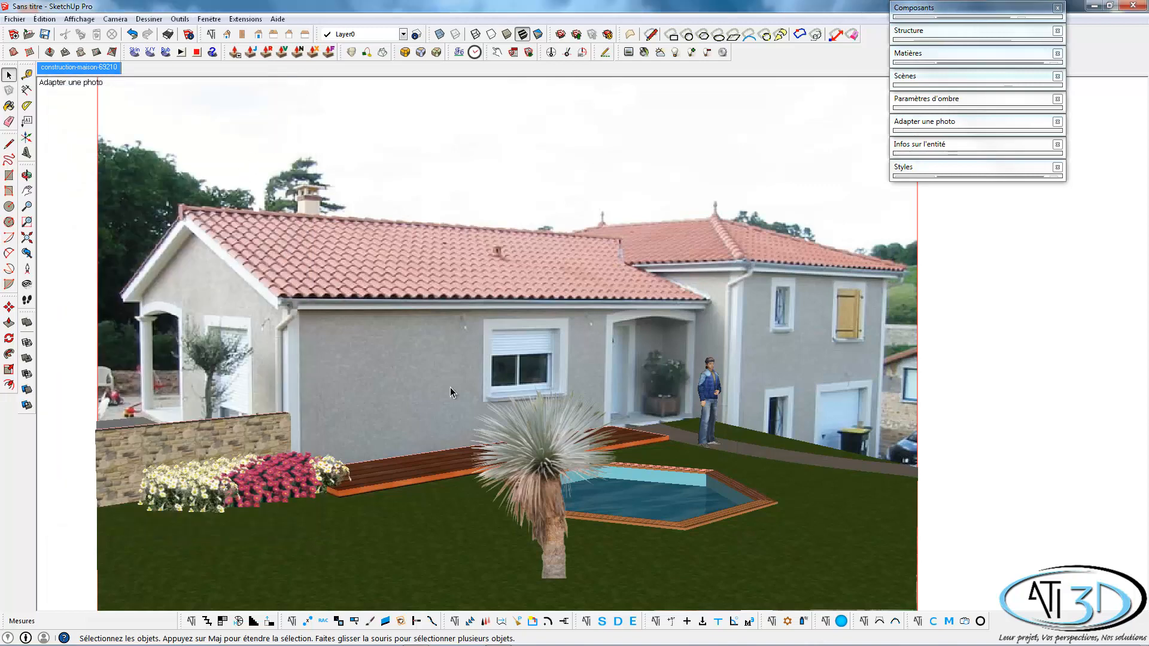
click(948, 621)
click(177, 198)
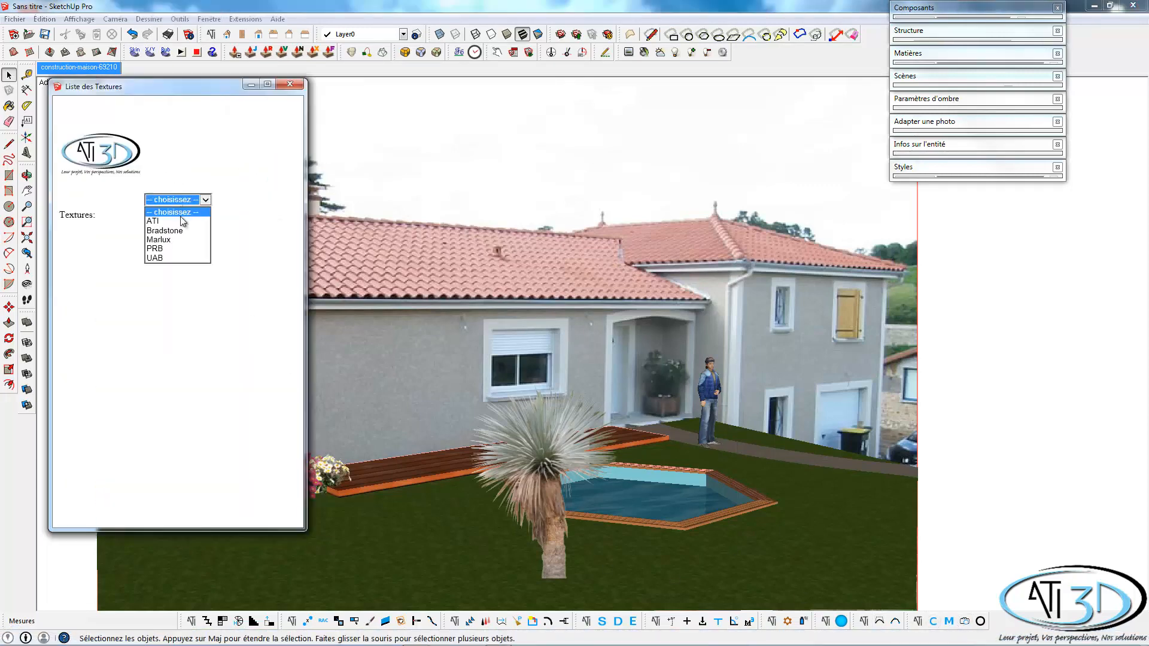
click(289, 84)
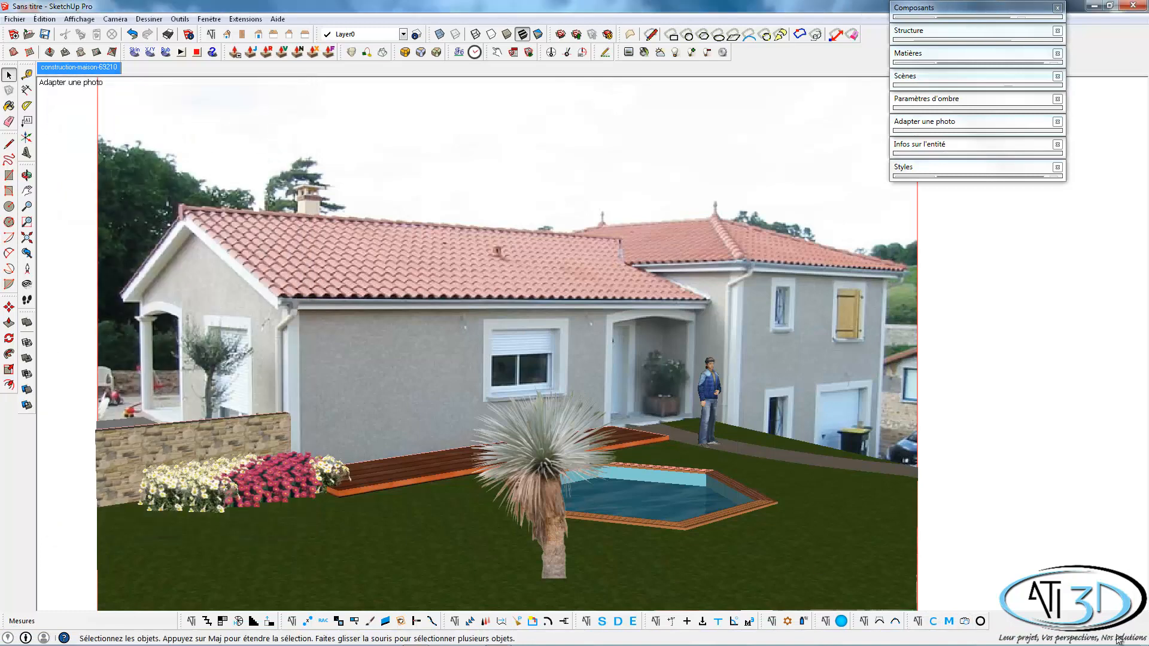